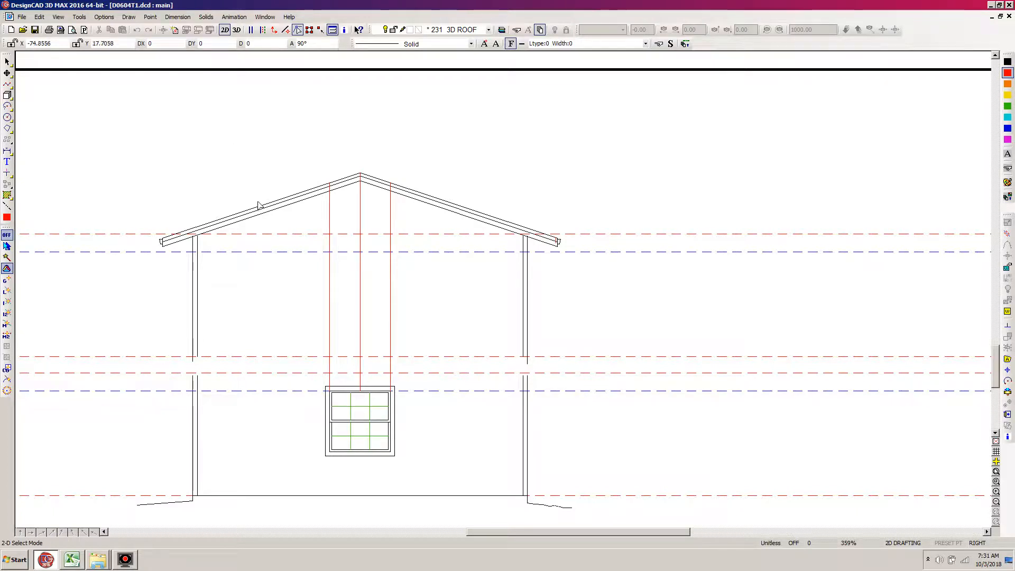
# Step: Open the site drawing D0604T1 Site1.dcd and examine the area around the existing house and the garage
pyautogui.click(22, 30)
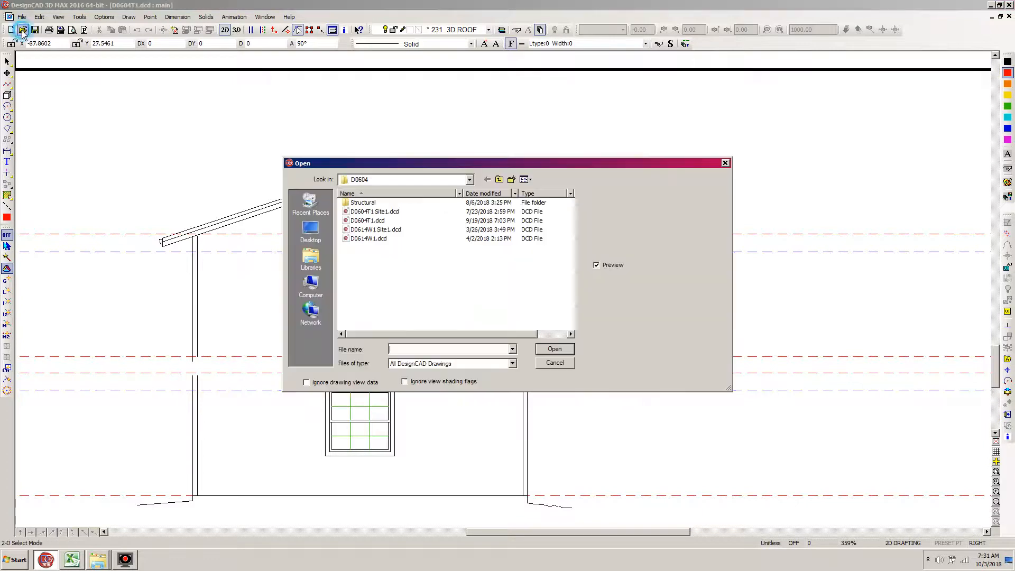
pyautogui.doubleClick(363, 212)
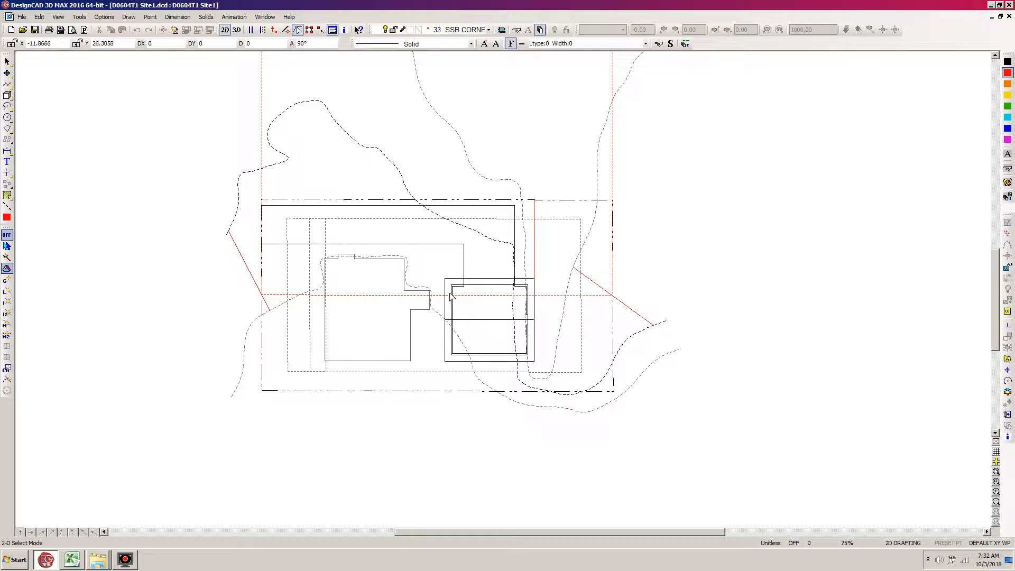
pyautogui.press('z')
pyautogui.click(511, 228)
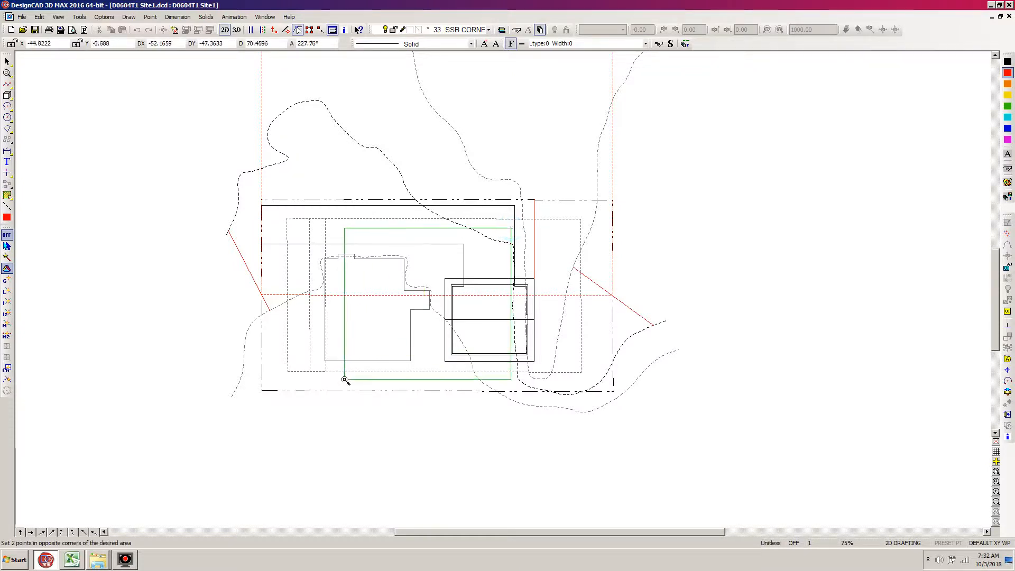
pyautogui.click(341, 379)
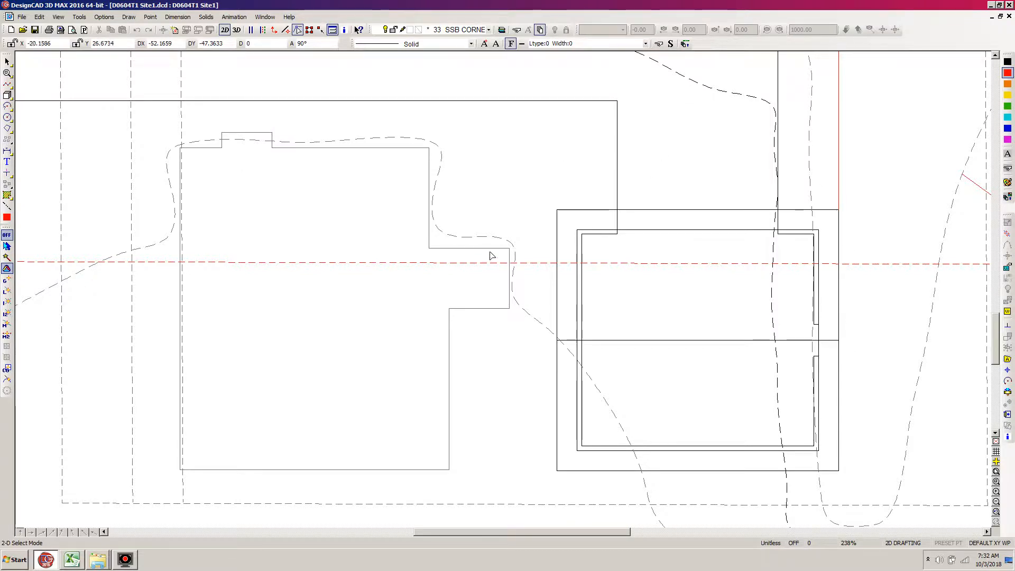
# Step: Measure outward from the existing house's corner facing the garage with a temporary line
pyautogui.press('l')
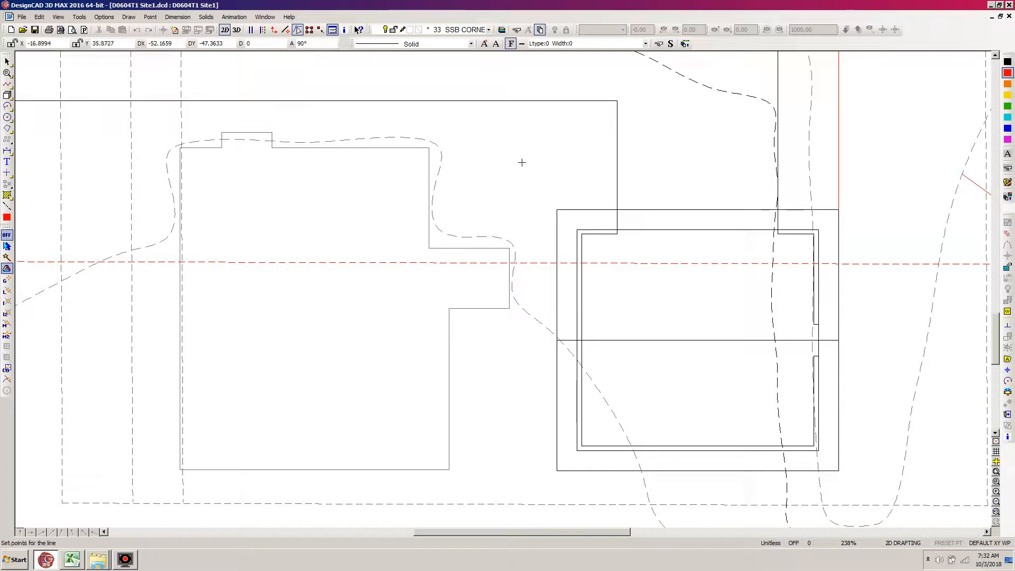
pyautogui.click(508, 246)
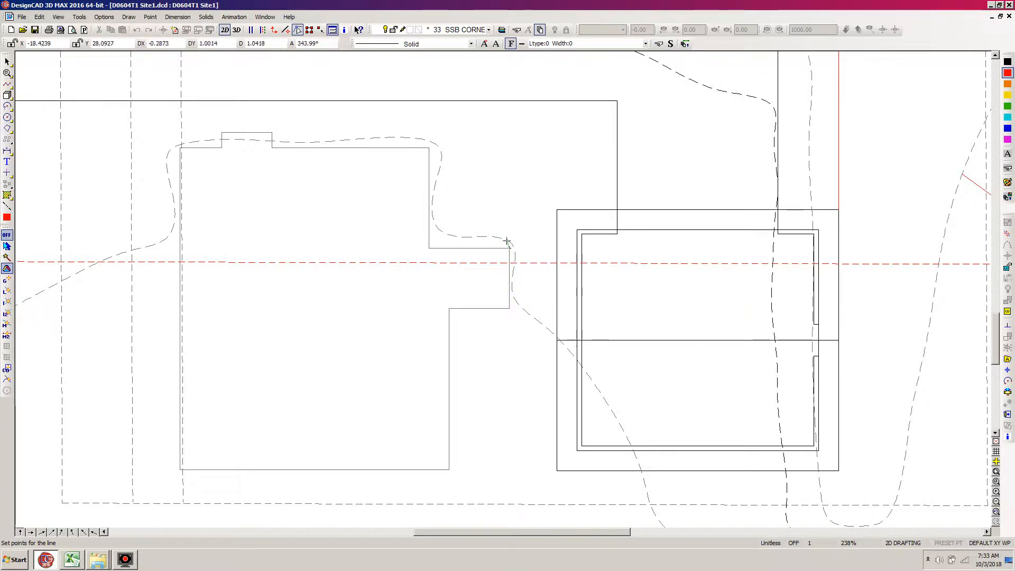
pyautogui.press('Escape')
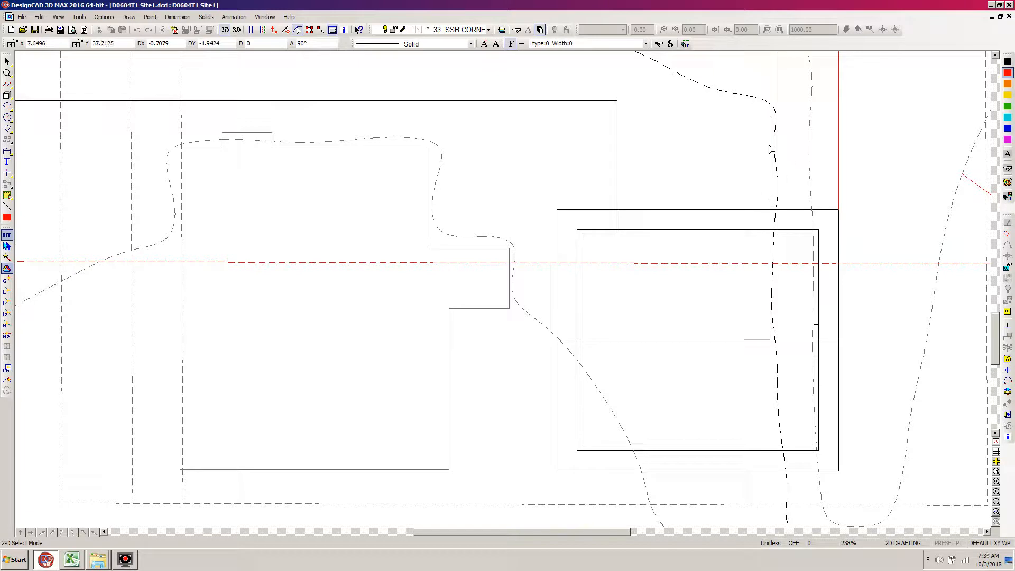
# Step: Review the whole site plan and close the site drawing
pyautogui.scroll(-2, 679, 189)
pyautogui.scroll(-4, 503, 290)
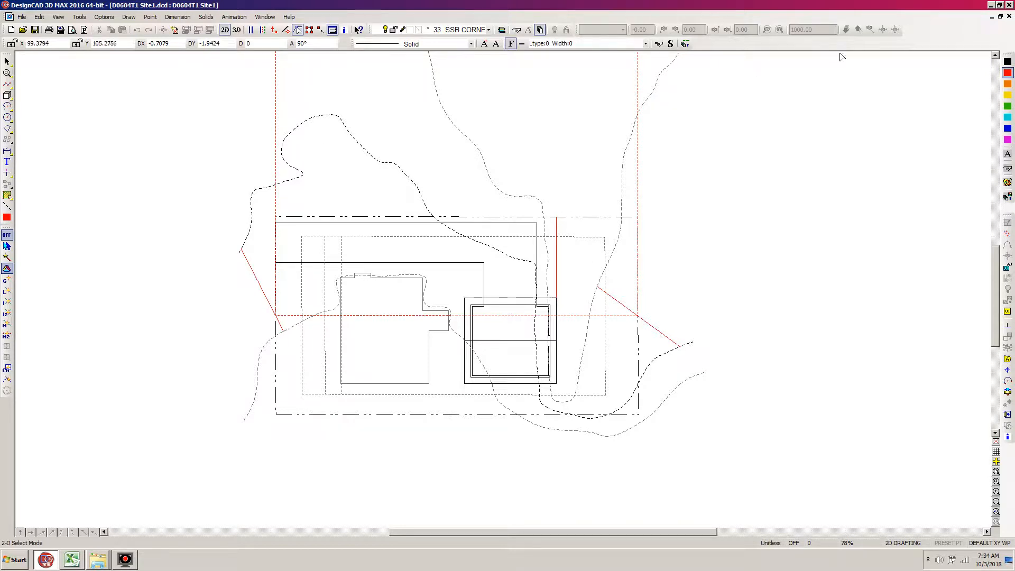
pyautogui.click(1009, 17)
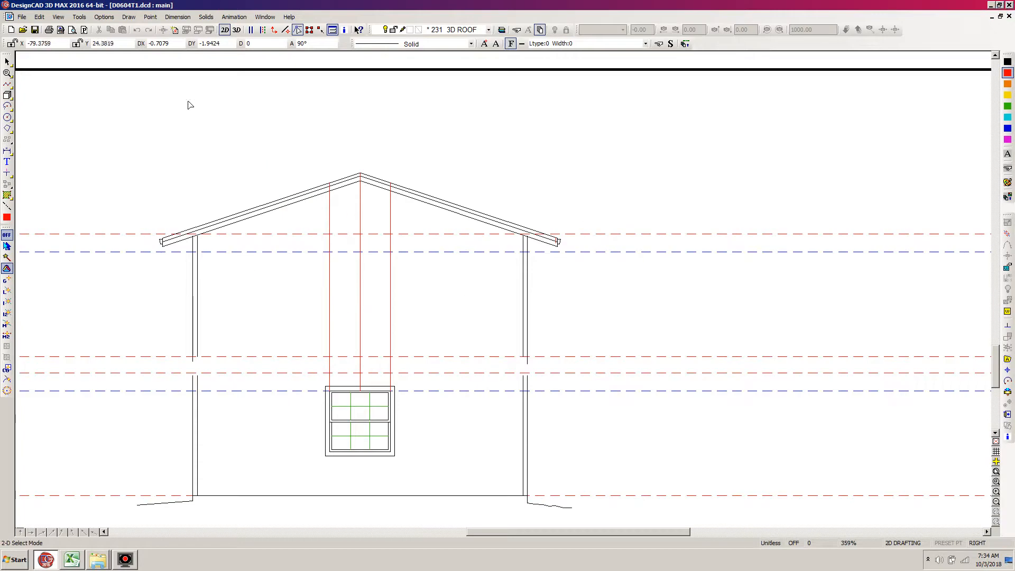
# Step: Reset the working plane of the D0604T1 drawing to the default XY plane and show the full sheet
pyautogui.press('Home')
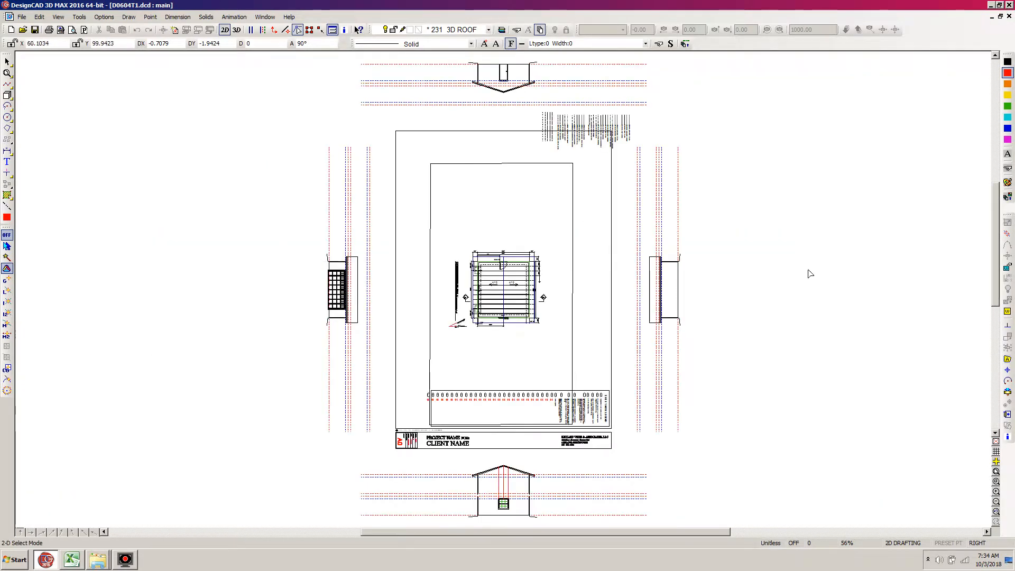
pyautogui.click(1006, 270)
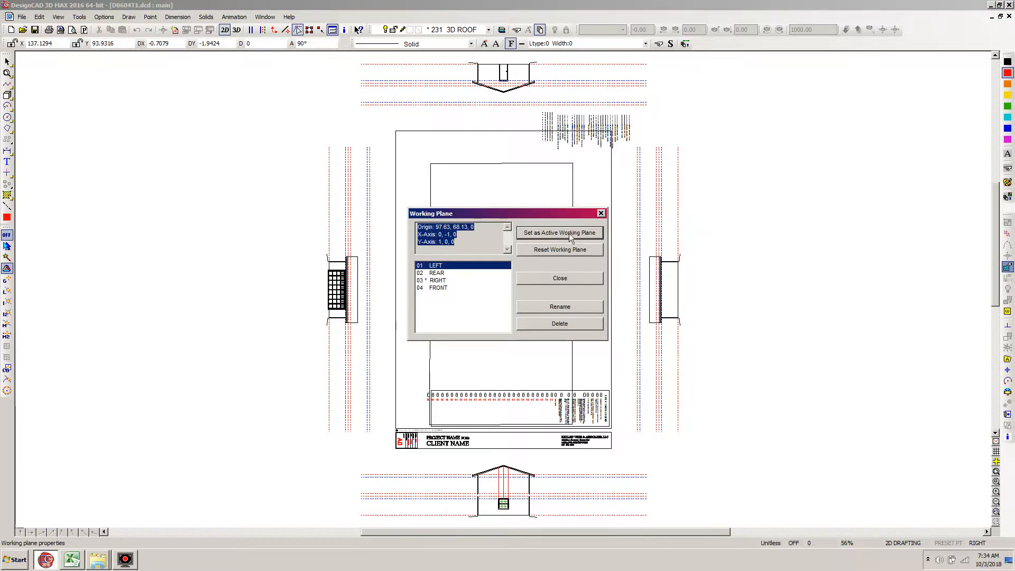
pyautogui.click(544, 250)
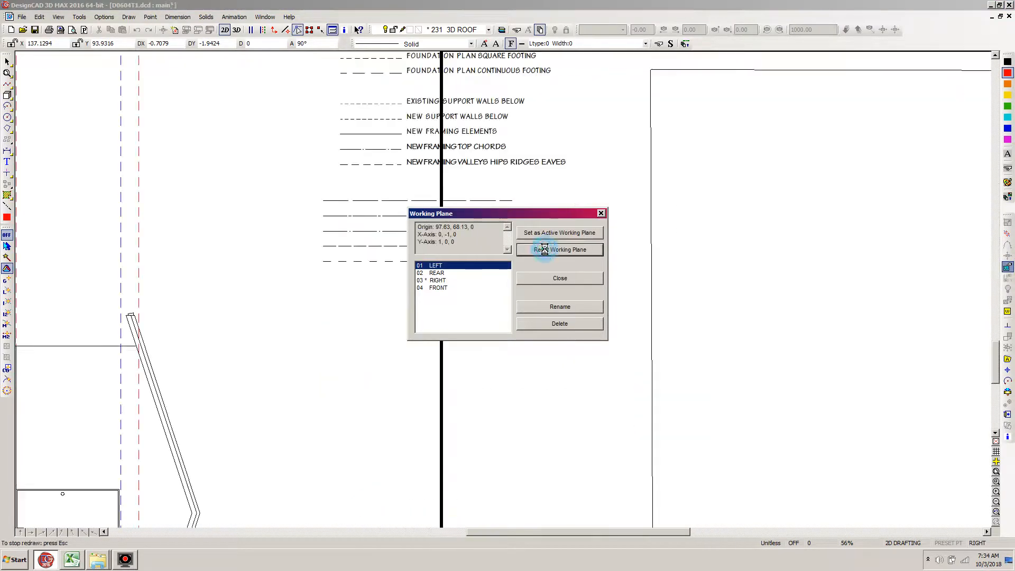
pyautogui.press('f')
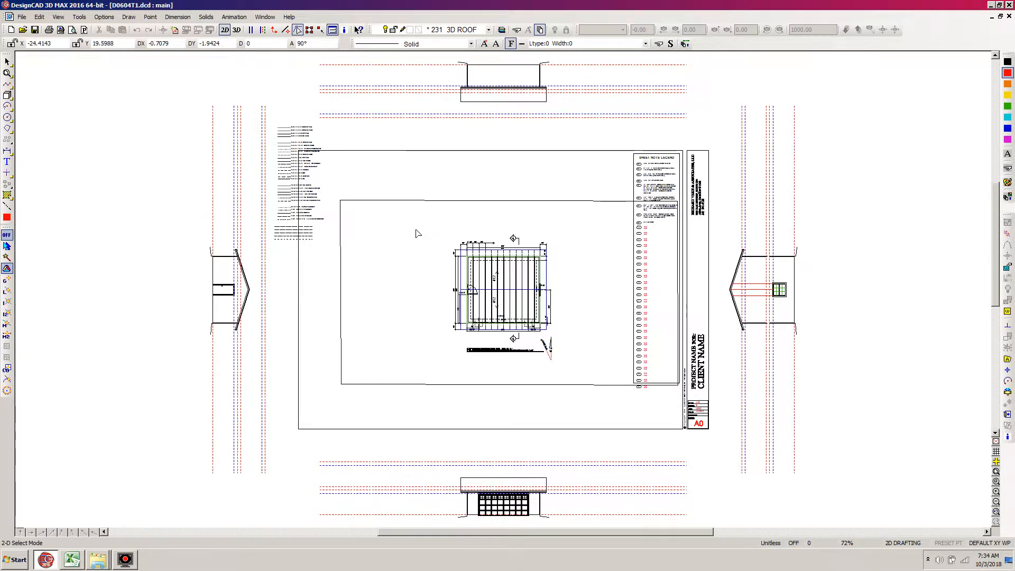
# Step: Filter the layer list to Active or Named Layers Only and hide the TITLE and BORDER layers
pyautogui.press('l')
pyautogui.click(417, 443)
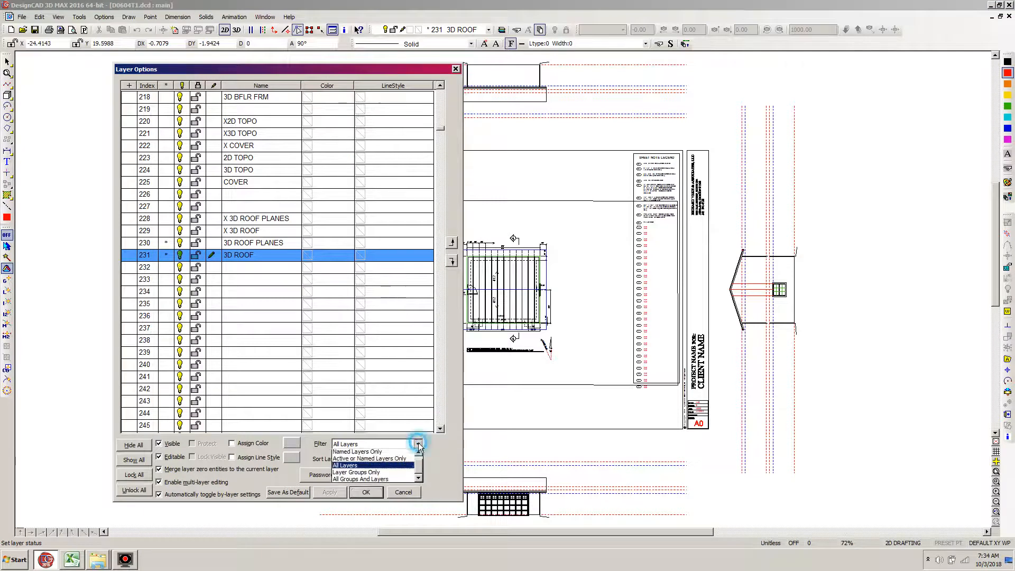
pyautogui.click(391, 461)
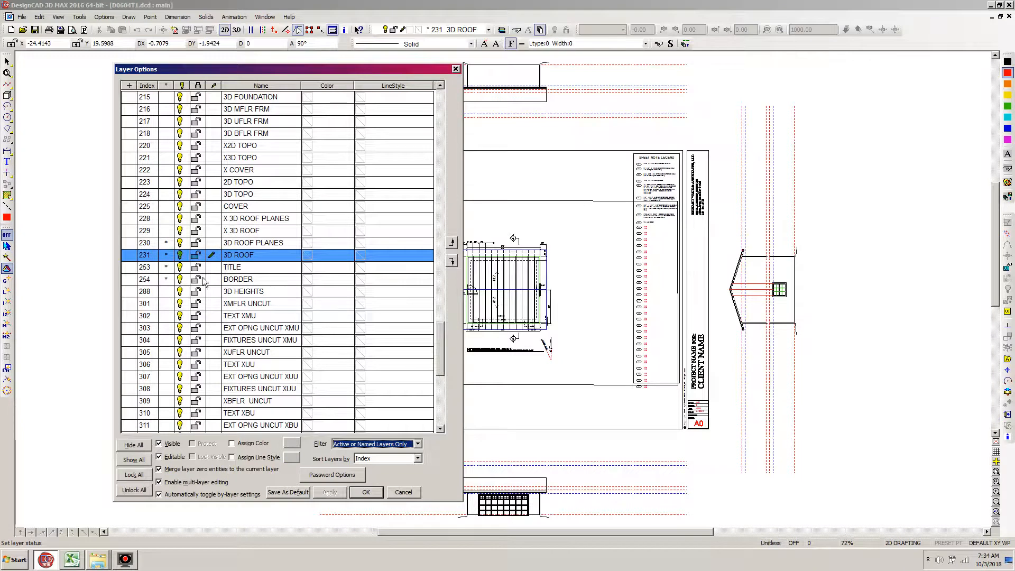
pyautogui.click(179, 267)
pyautogui.click(181, 279)
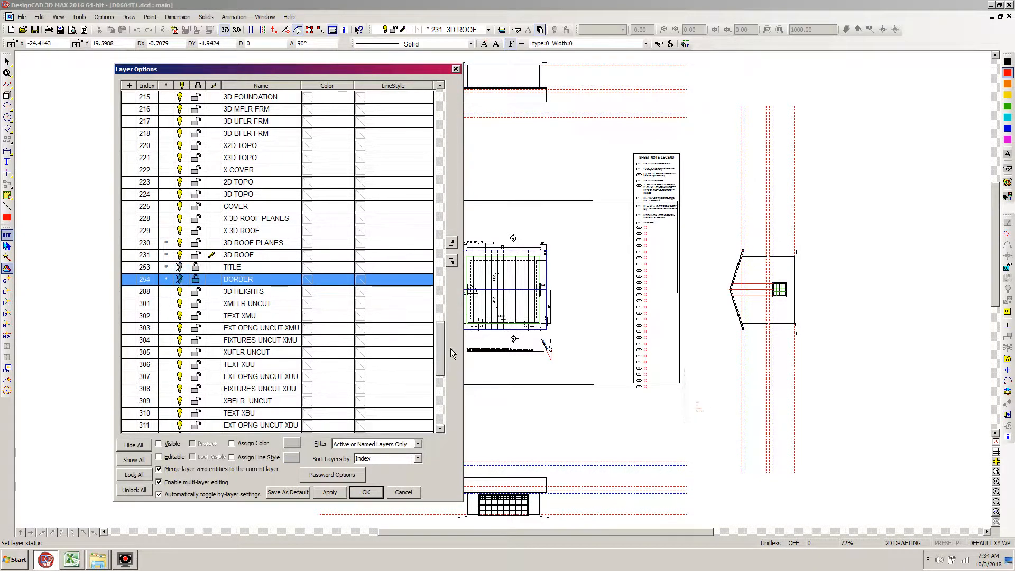
# Step: Make layer 1 MFLR PLN the current layer and hide all the other layers
pyautogui.moveTo(443, 363); pyautogui.dragTo(442, 135)
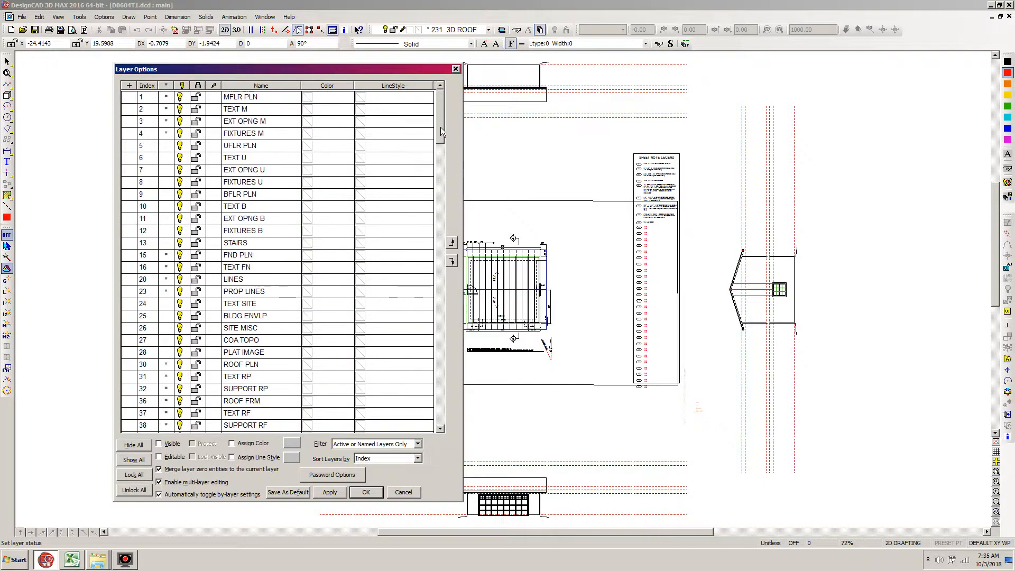
pyautogui.click(212, 98)
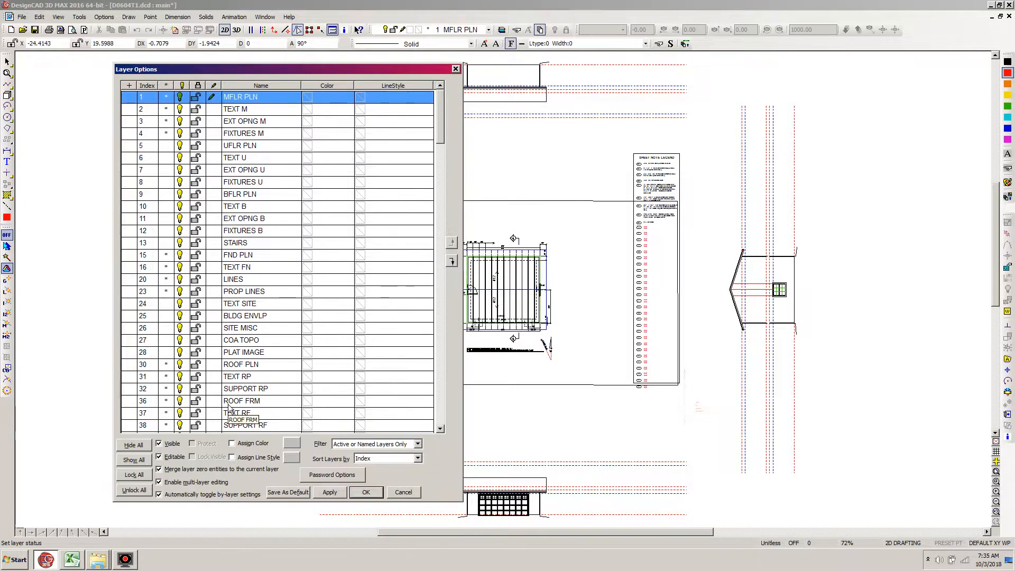
pyautogui.click(132, 445)
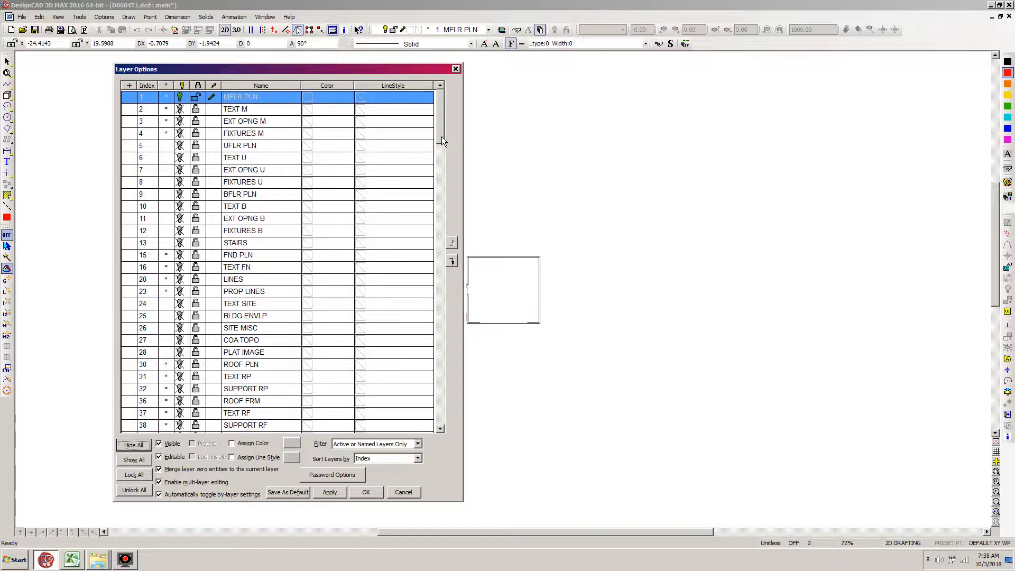
# Step: Show and unlock the SEC A and HEIGHTS layers and apply the layer options
pyautogui.moveTo(441, 135); pyautogui.dragTo(445, 207)
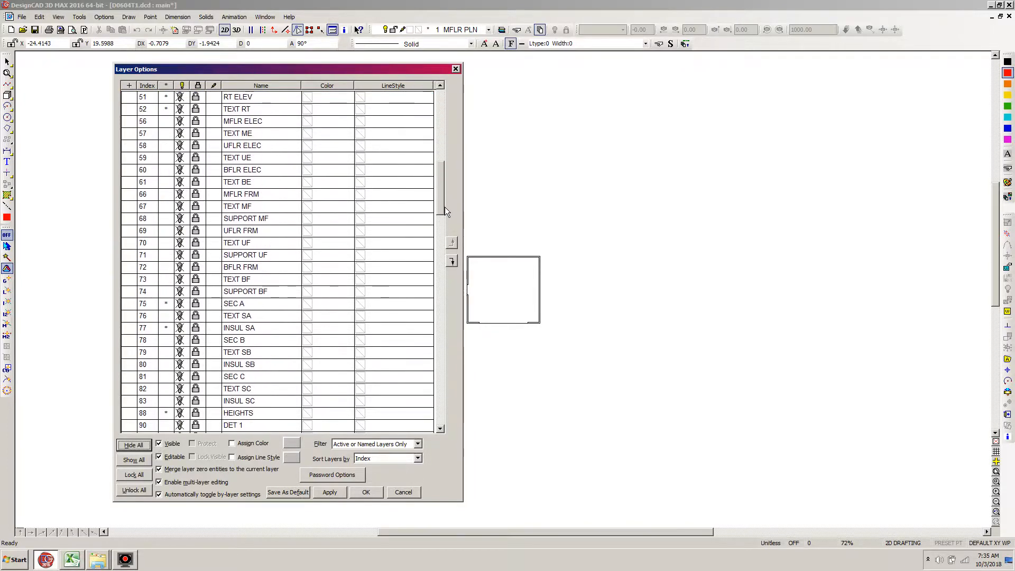
pyautogui.click(195, 306)
pyautogui.moveTo(439, 187); pyautogui.dragTo(448, 222)
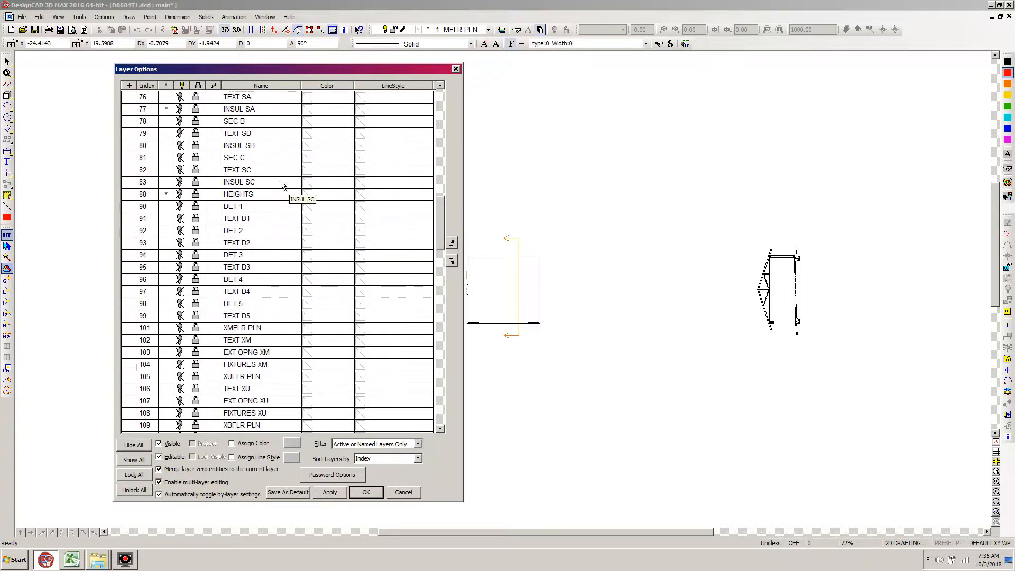
pyautogui.click(197, 194)
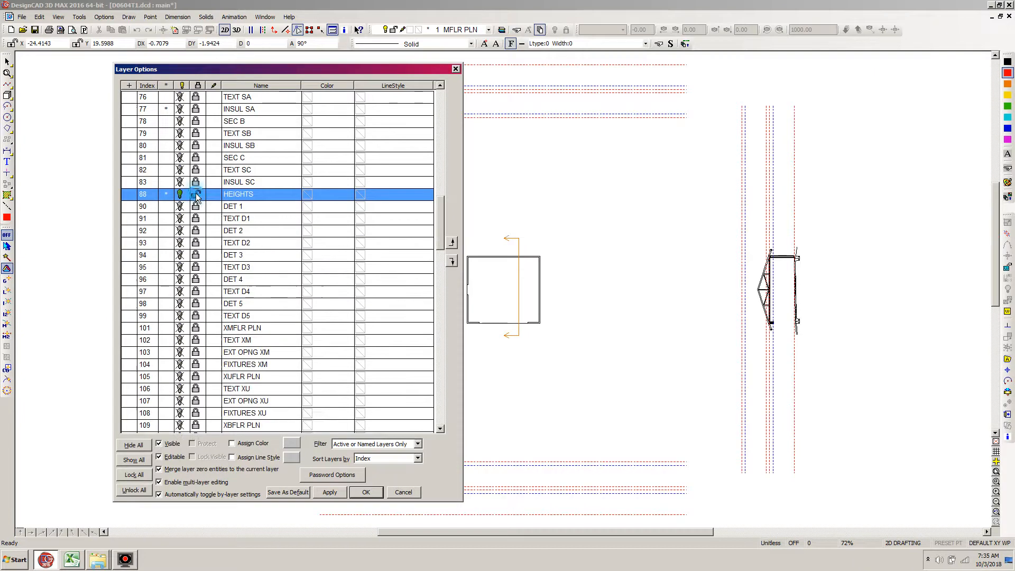
pyautogui.click(366, 493)
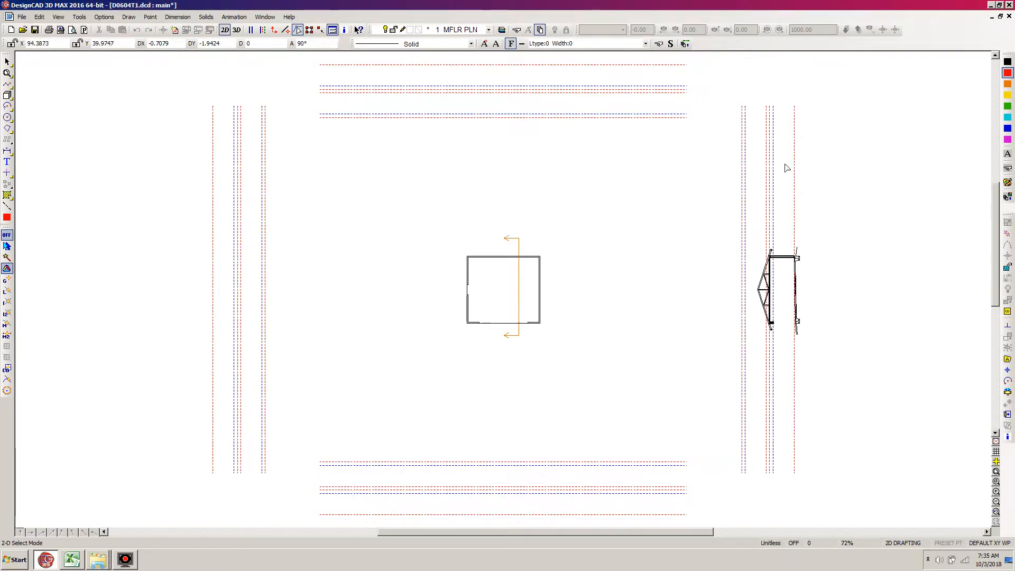
# Step: Set the RIGHT working plane as the active working plane
pyautogui.click(1007, 266)
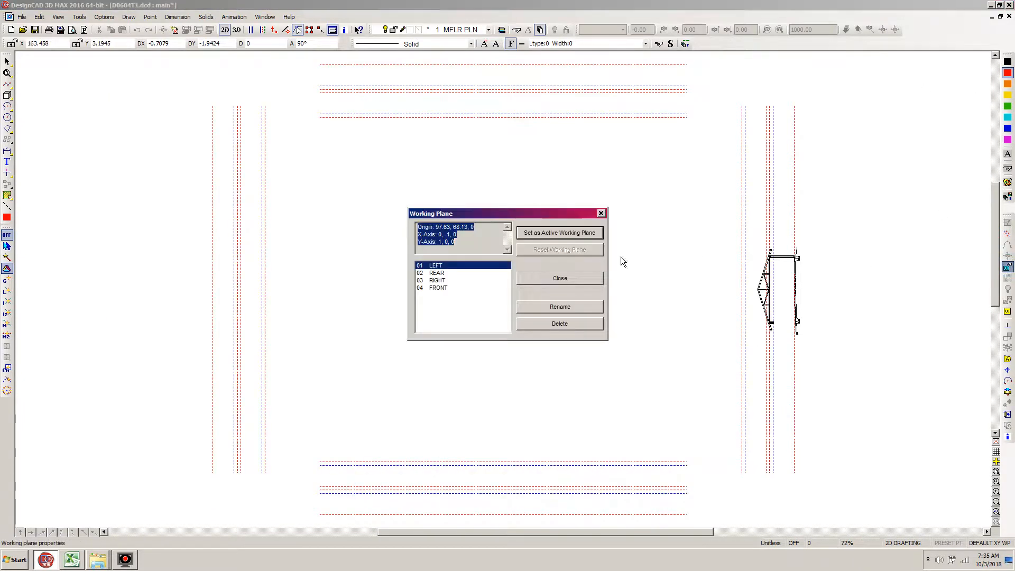
pyautogui.click(436, 280)
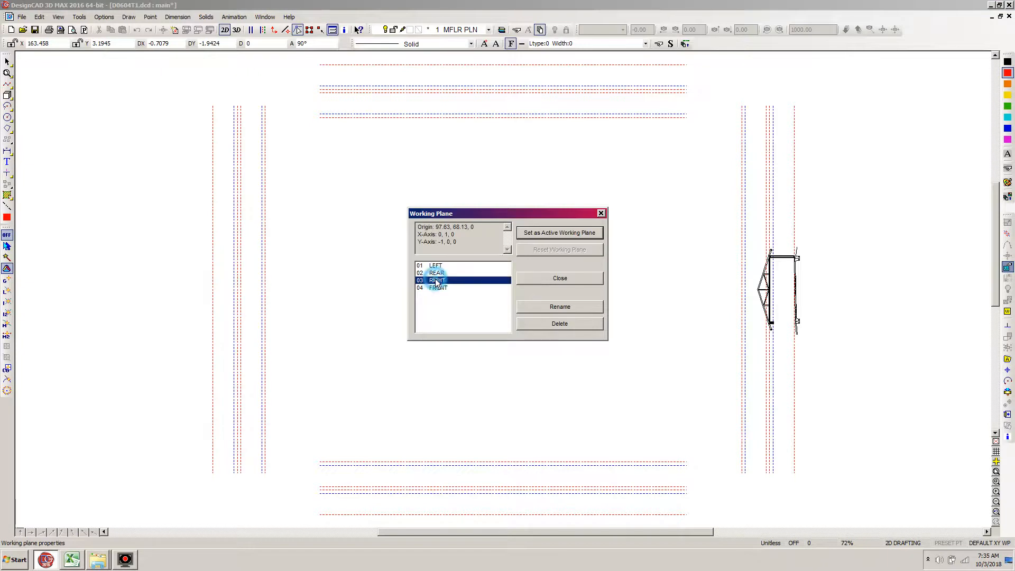
pyautogui.click(533, 234)
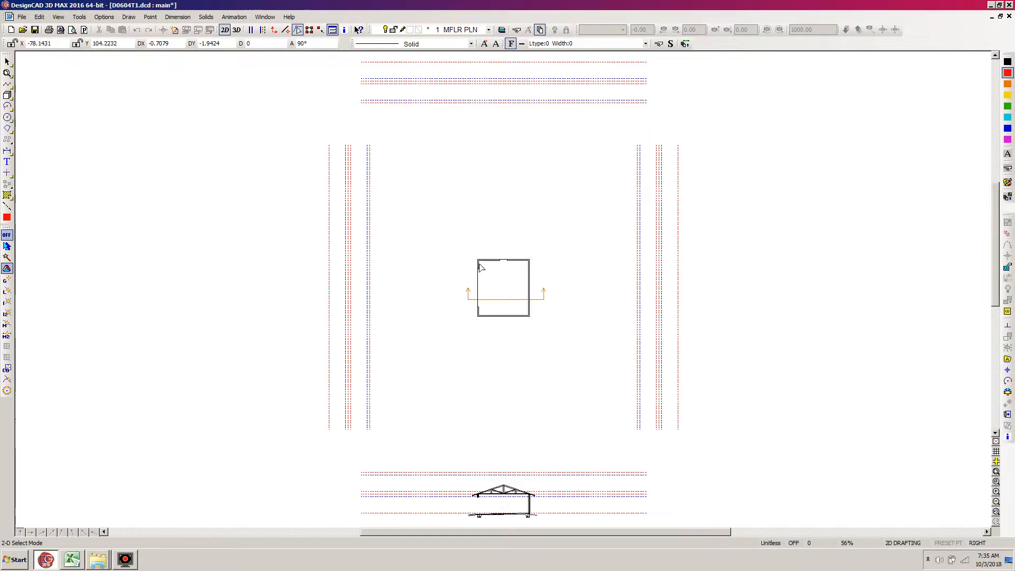
# Step: Examine the garage section, measuring with temporary lines from the slab edge and from the lowest dashed height line up to the higher ones
pyautogui.press('w')
pyautogui.click(550, 442)
pyautogui.click(344, 521)
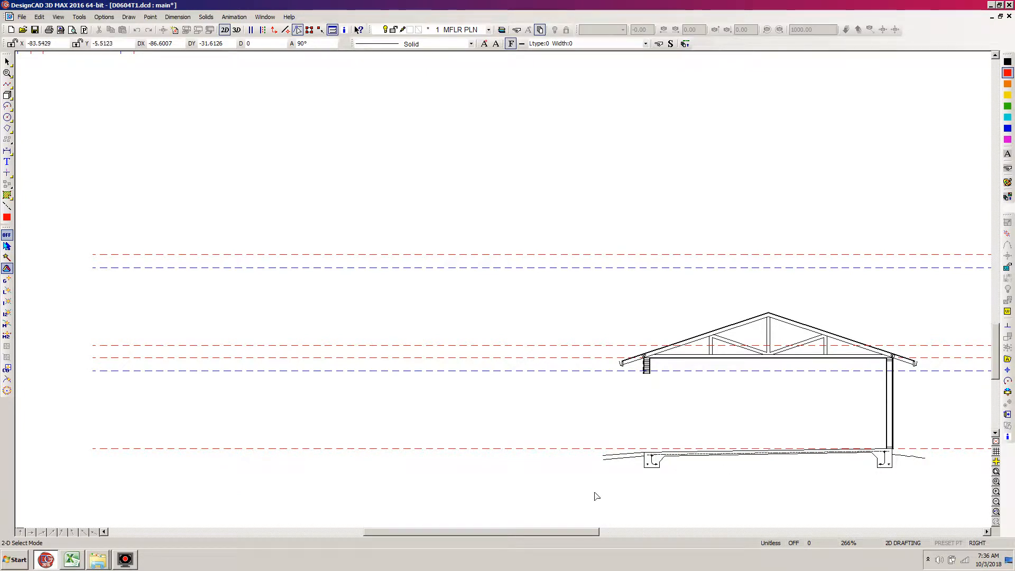
pyautogui.press('l')
pyautogui.click(642, 452)
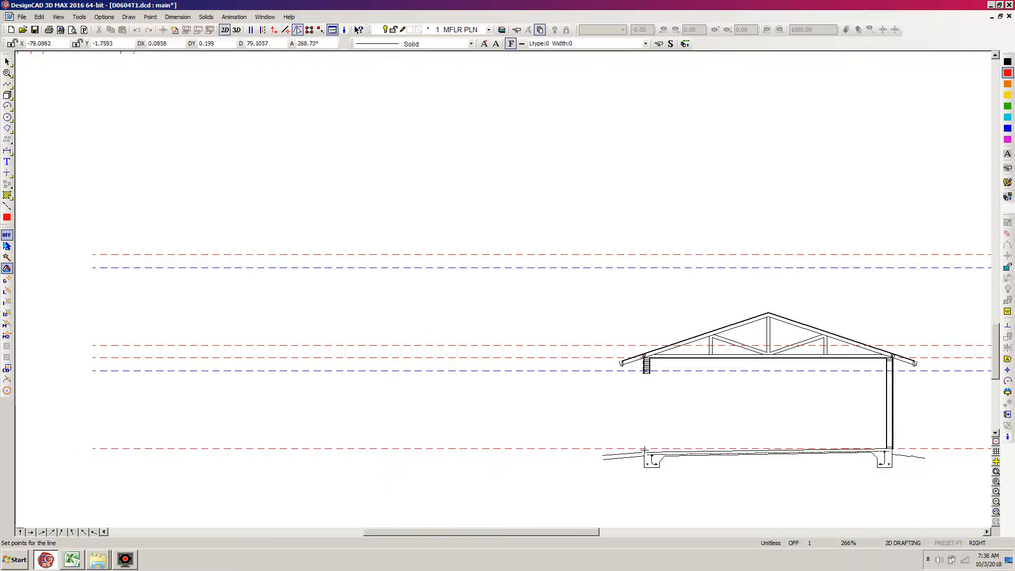
pyautogui.press('Escape')
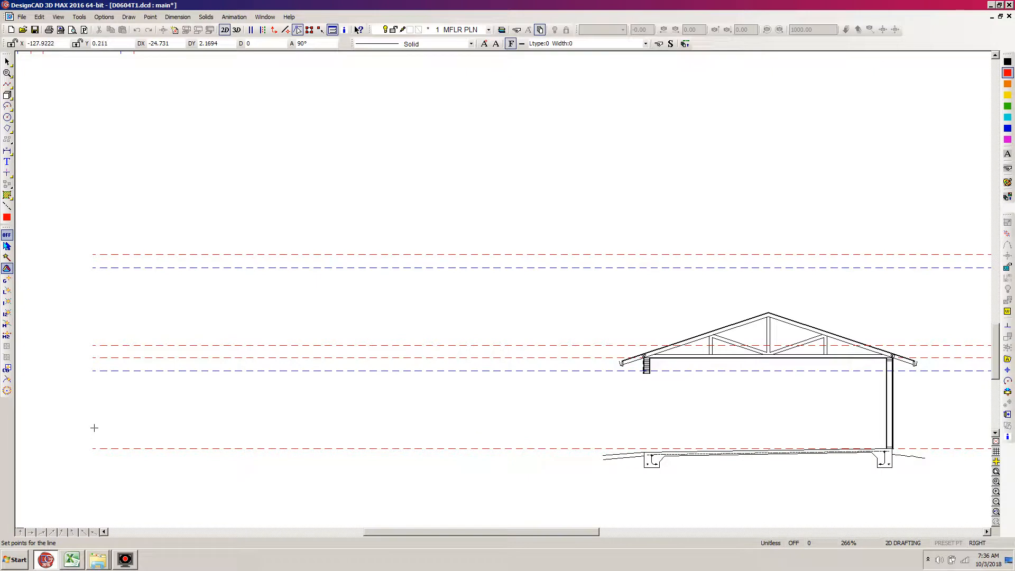
pyautogui.click(92, 448)
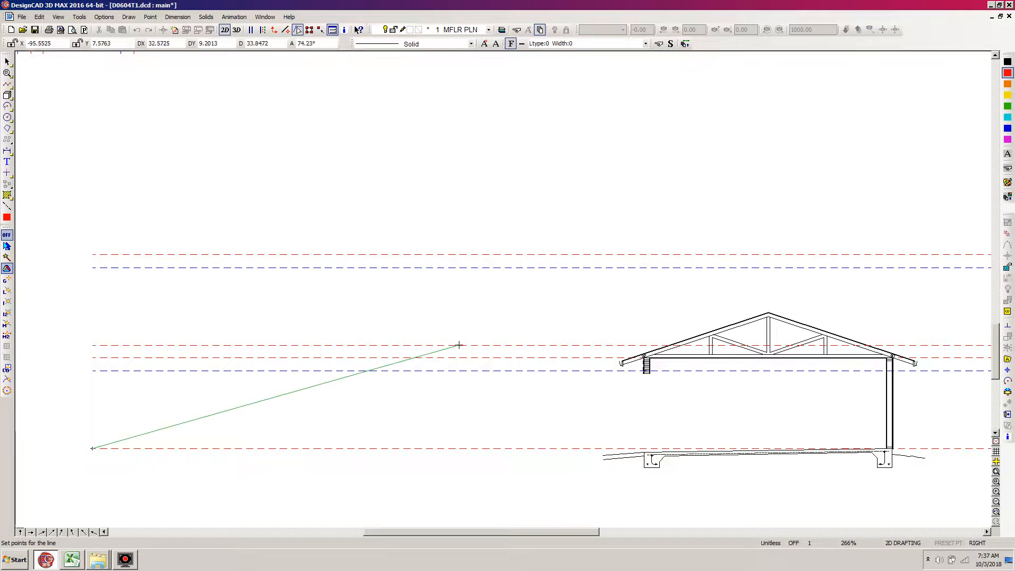
pyautogui.press('Escape')
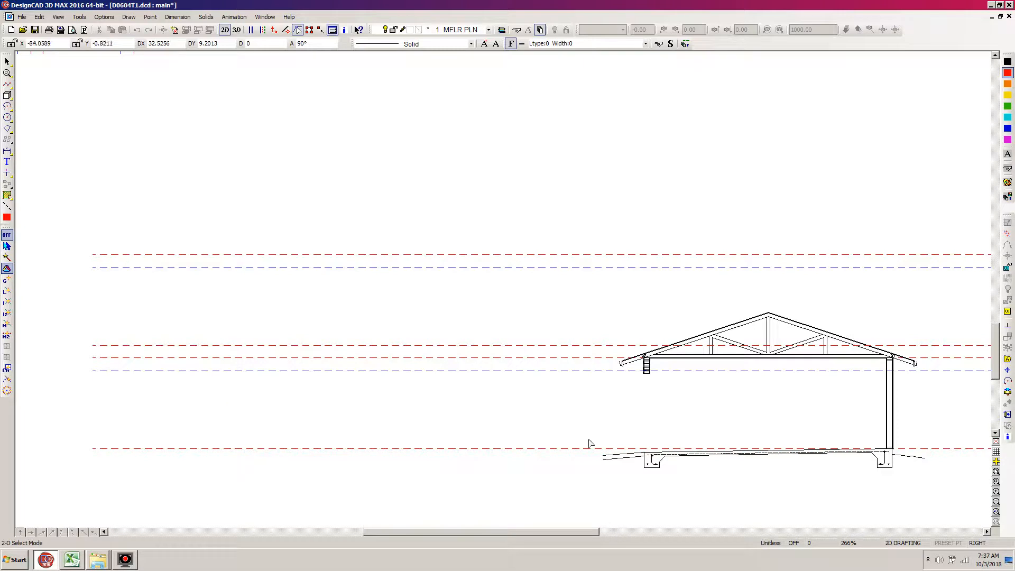
# Step: Switch to Excel and create a new workbook from the Stair Calc1 personal template
pyautogui.click(71, 561)
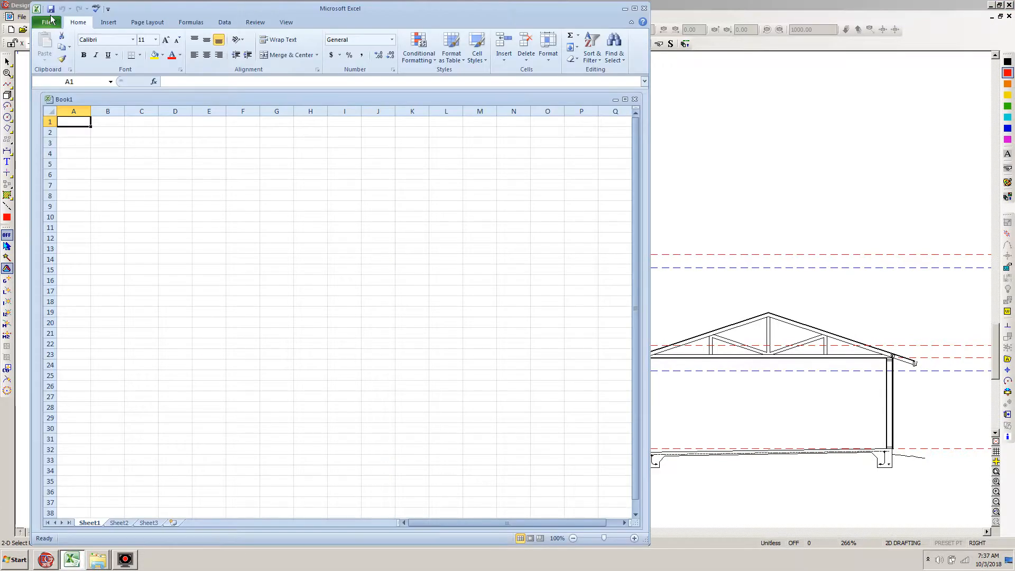
pyautogui.click(46, 24)
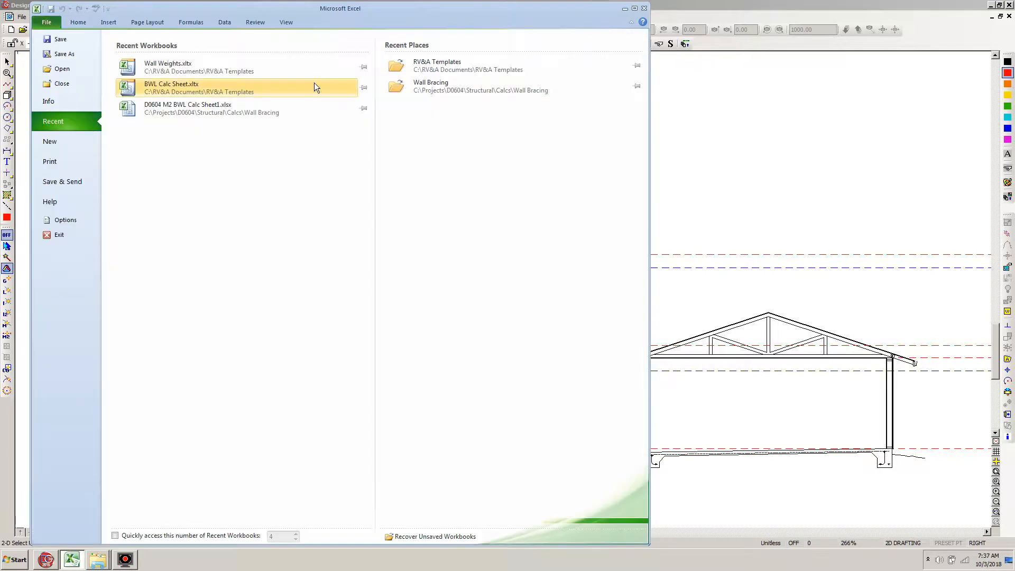
pyautogui.click(61, 145)
pyautogui.click(279, 102)
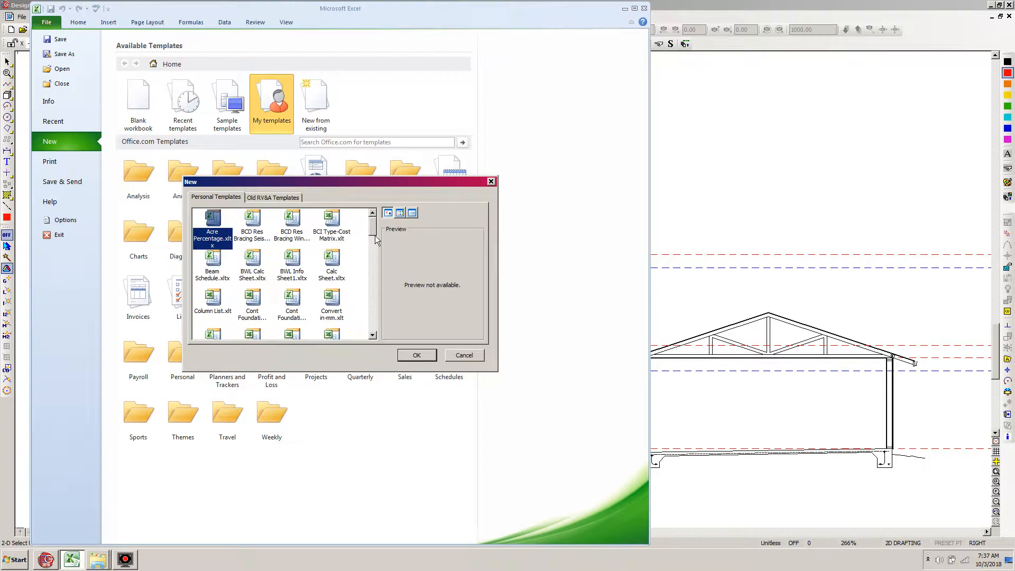
pyautogui.moveTo(375, 231); pyautogui.dragTo(376, 306)
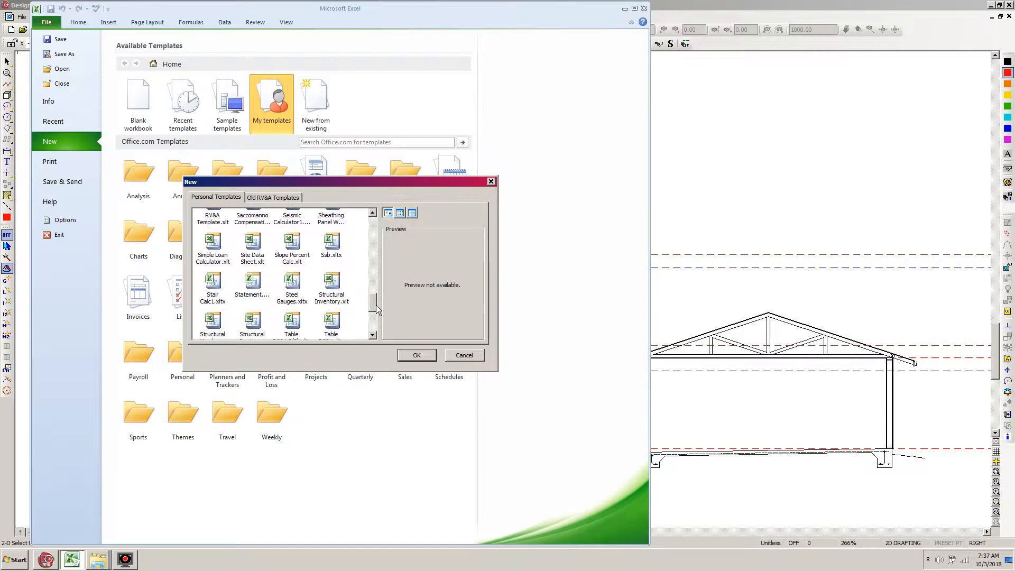
pyautogui.doubleClick(212, 286)
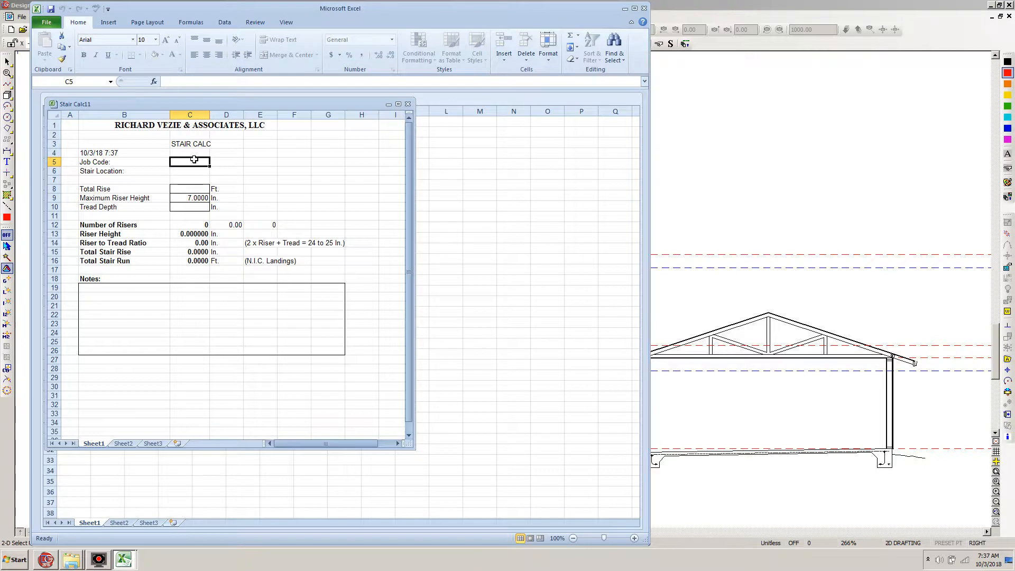
# Step: Enter D0604 as the job code and Exterior Stair as the stair location
pyautogui.write('D0604')
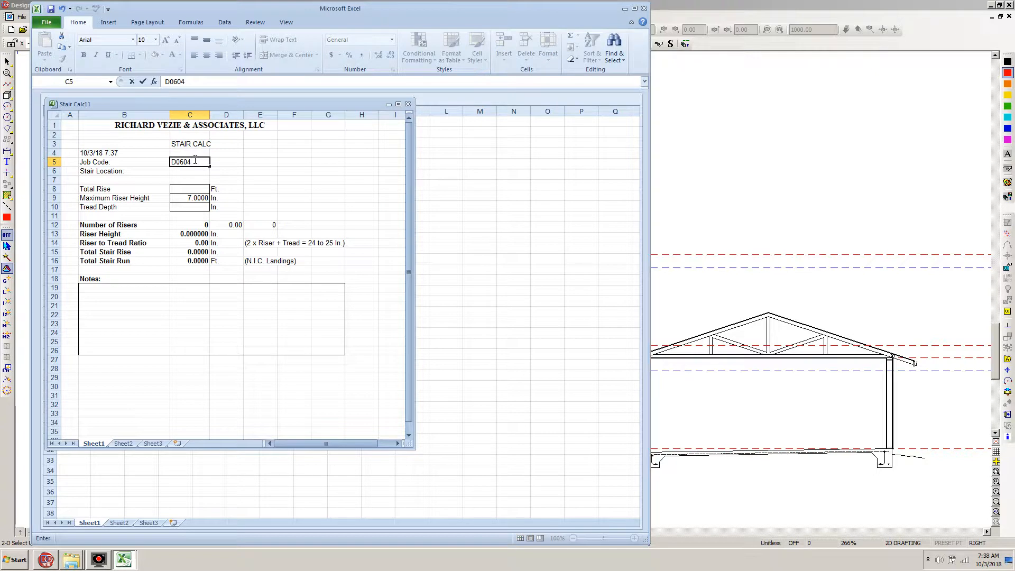
pyautogui.press('Return')
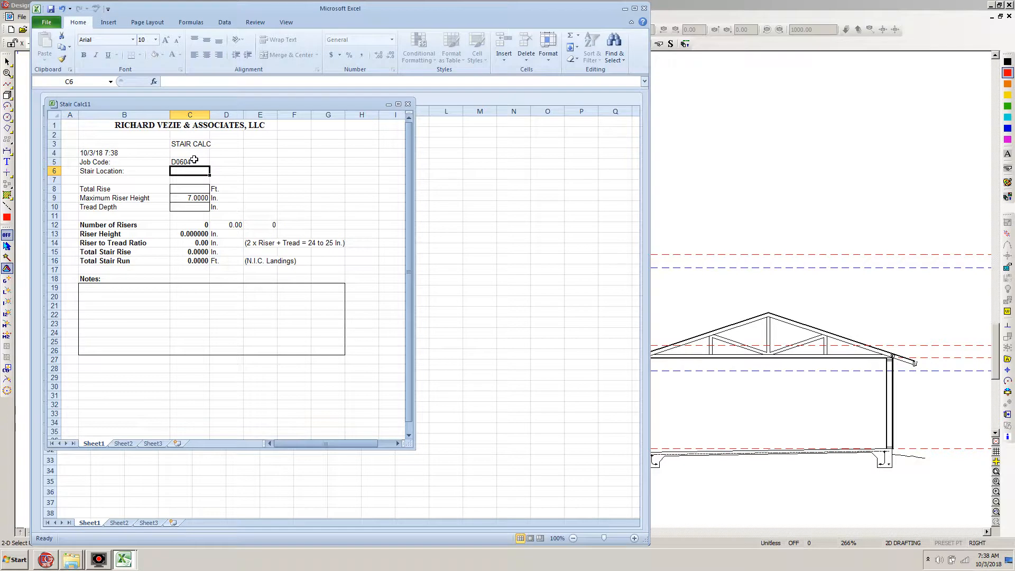
pyautogui.write('Ex')
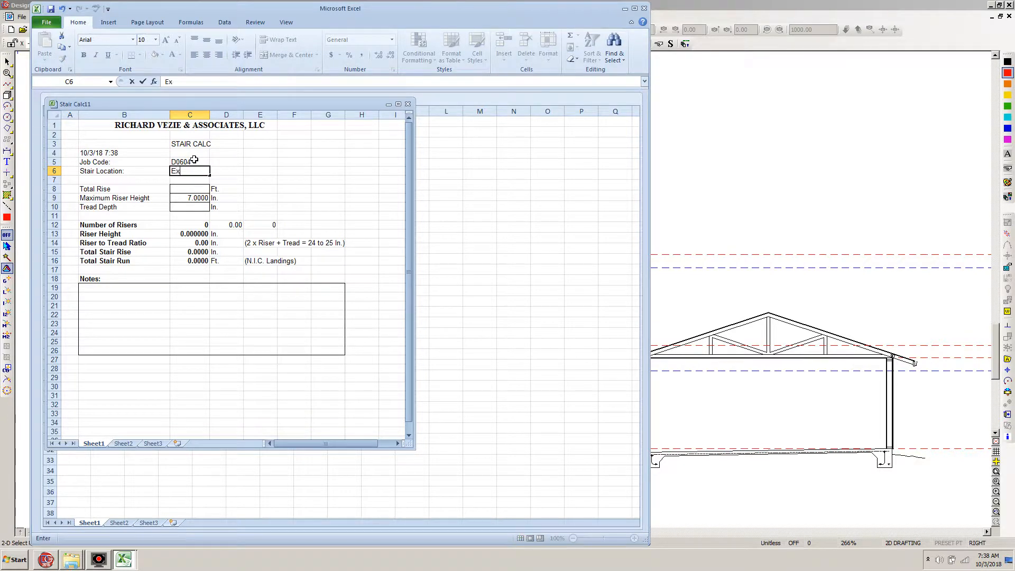
pyautogui.write('terior Stair')
pyautogui.press('Return')
pyautogui.press('Return')
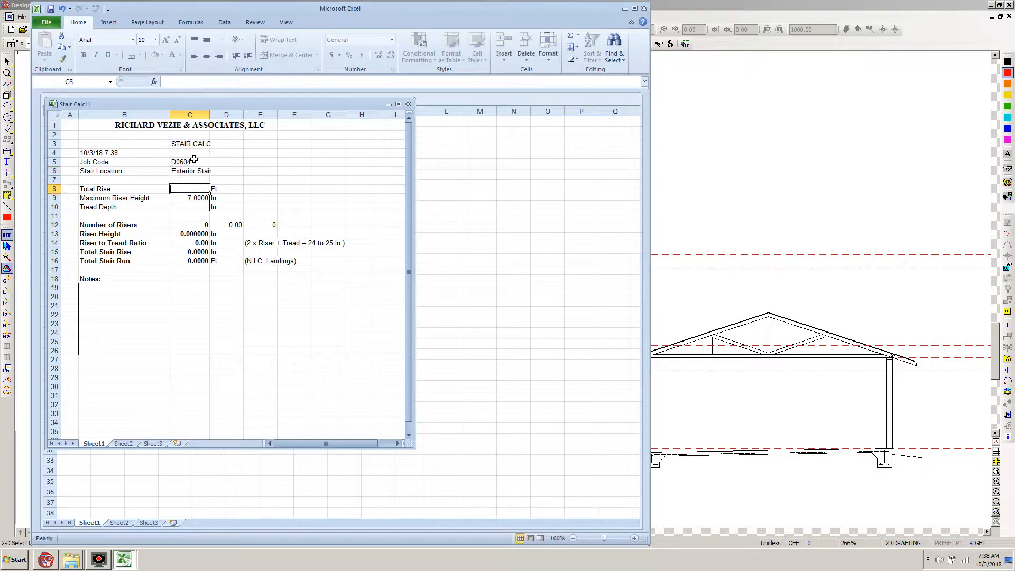
# Step: Set the stair's total rise to 10.1458 ft and the tread depth to 10.5 in
pyautogui.write('10.1458')
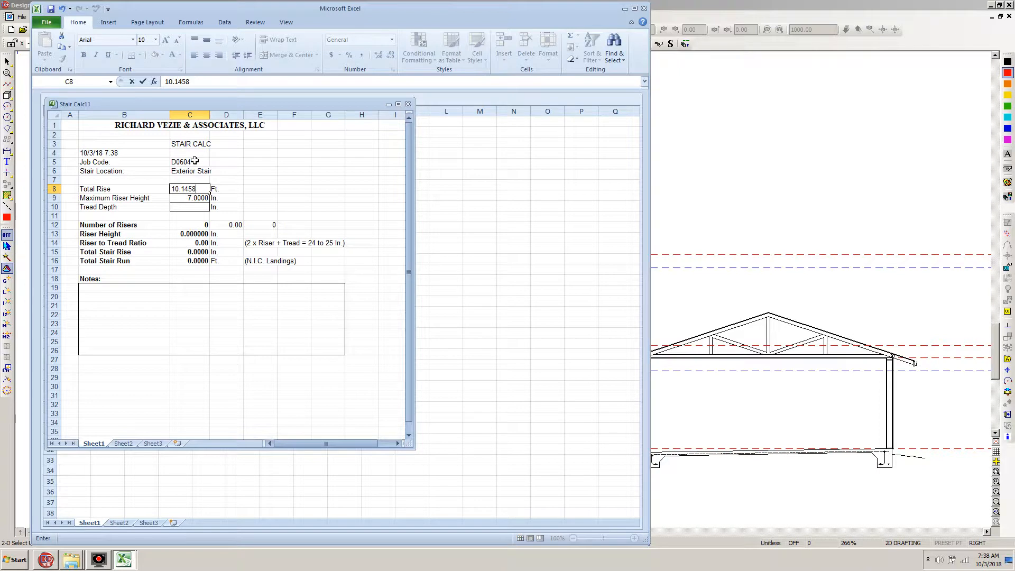
pyautogui.click(191, 208)
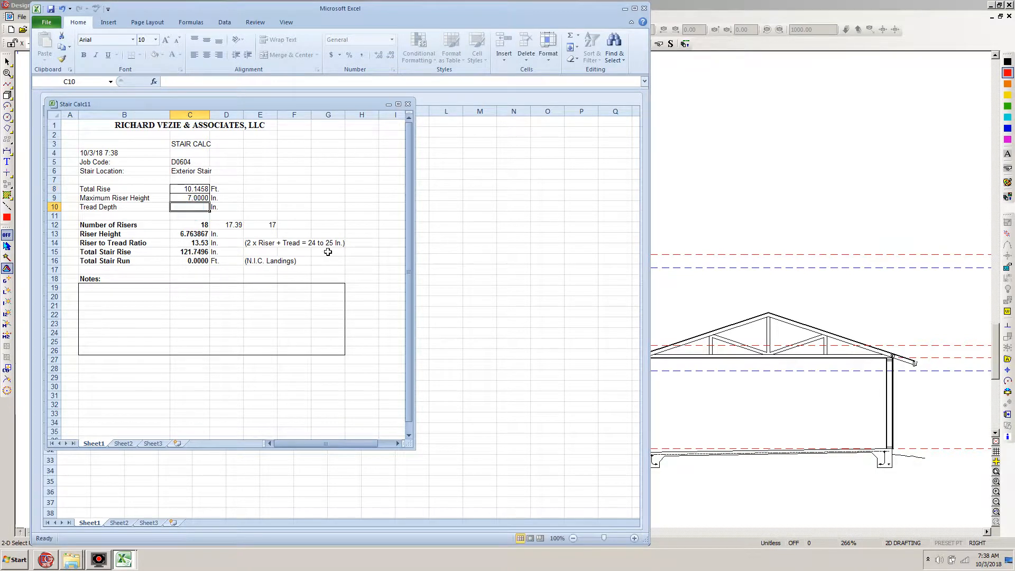
pyautogui.write('1')
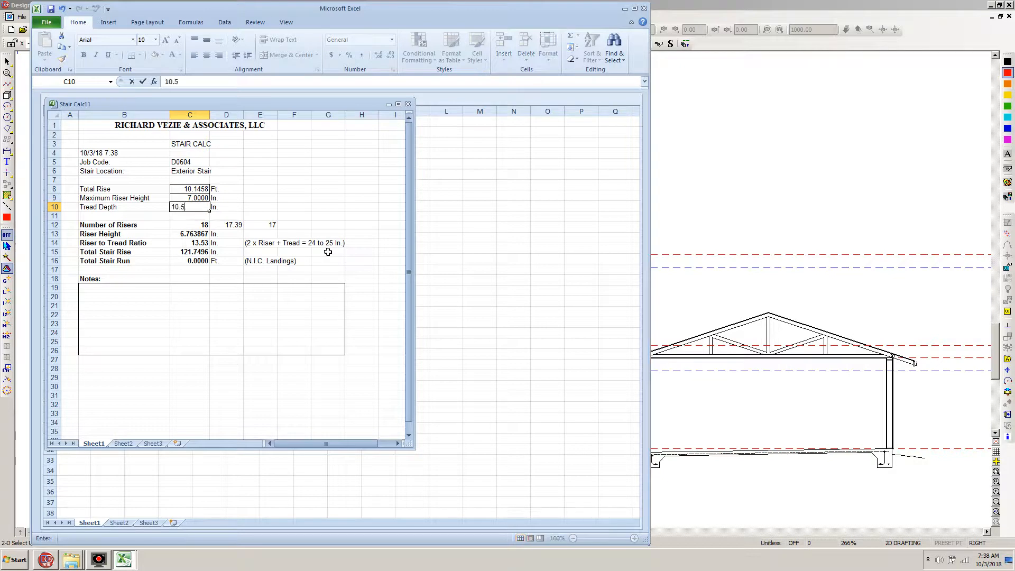
pyautogui.write('0.5')
pyautogui.press('Return')
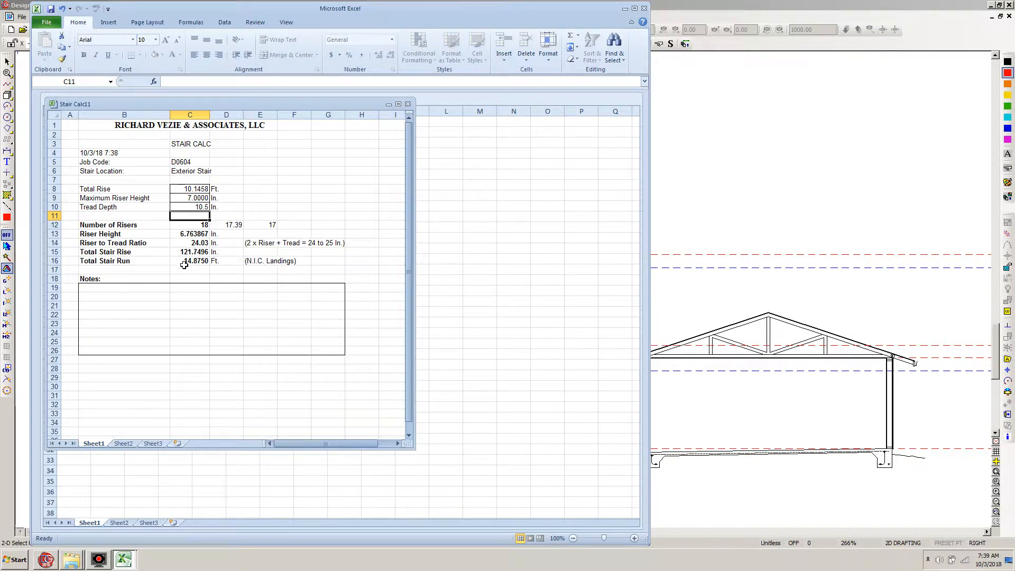
# Step: Save the workbook as D0604 Stair Calc1.xlsx in the Projects\D0604 folder
pyautogui.click(47, 23)
pyautogui.click(71, 58)
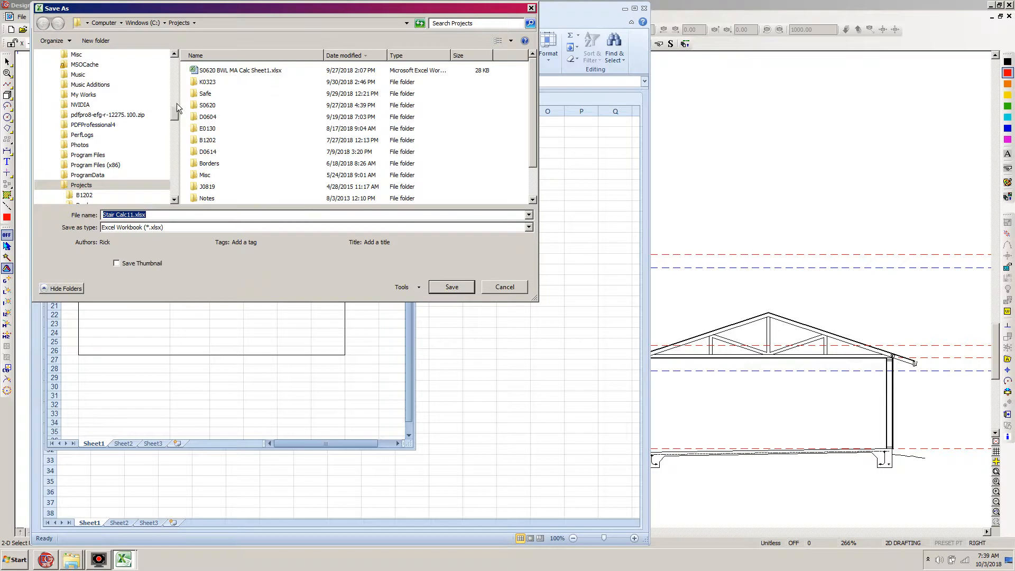
pyautogui.moveTo(173, 112); pyautogui.dragTo(175, 117)
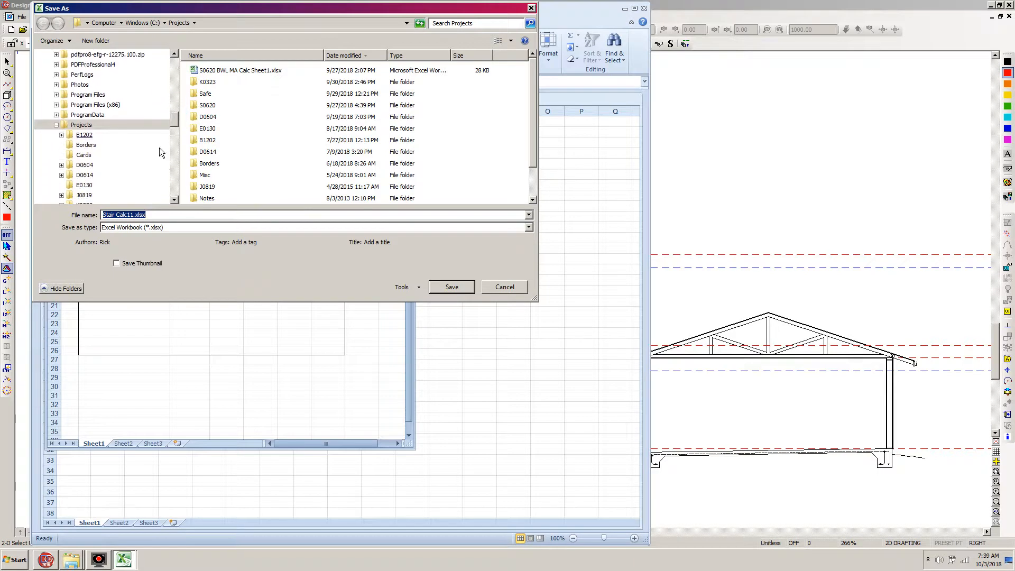
pyautogui.click(61, 164)
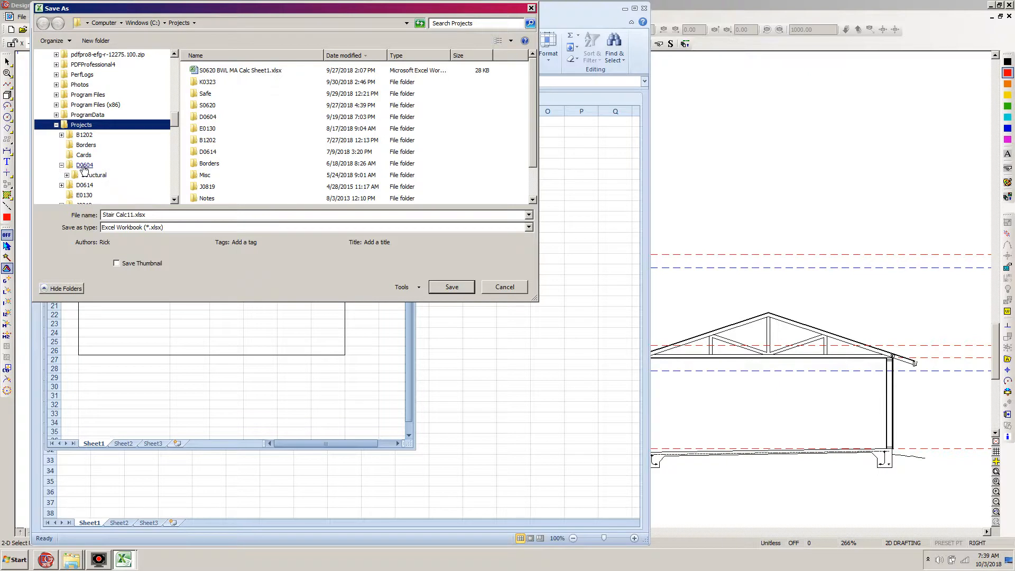
pyautogui.click(84, 165)
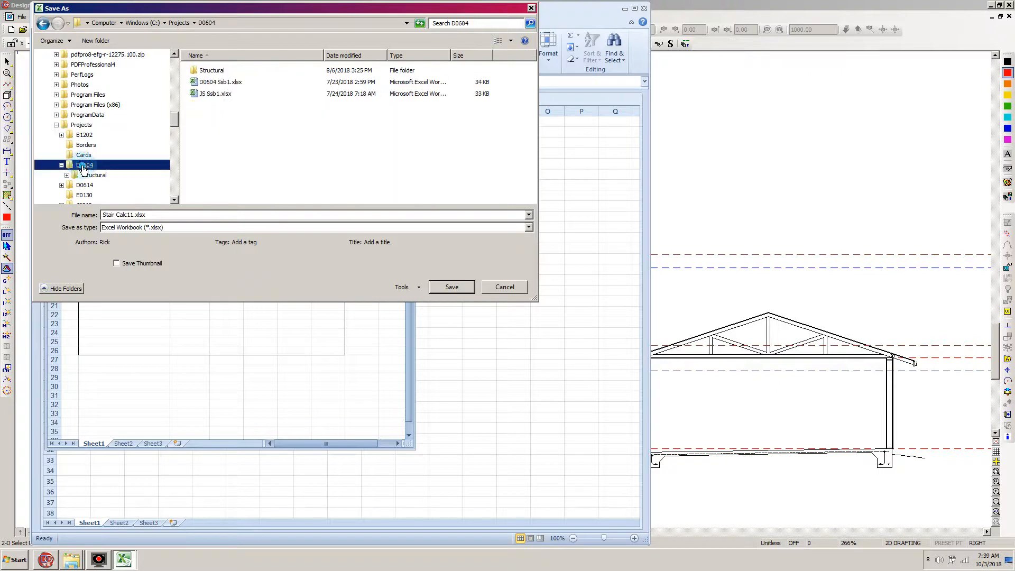
pyautogui.click(103, 216)
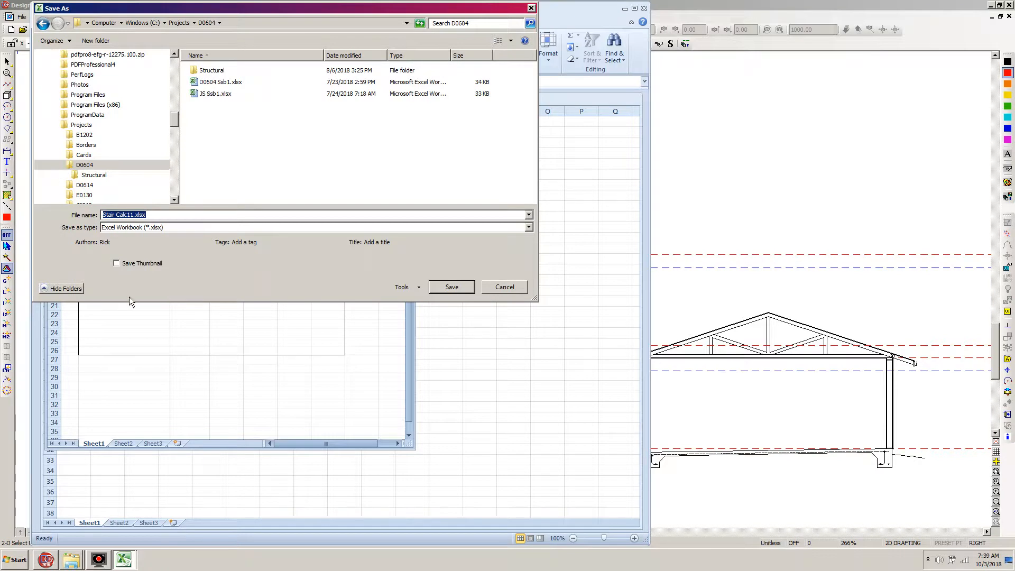
pyautogui.click(103, 214)
pyautogui.write('D0604')
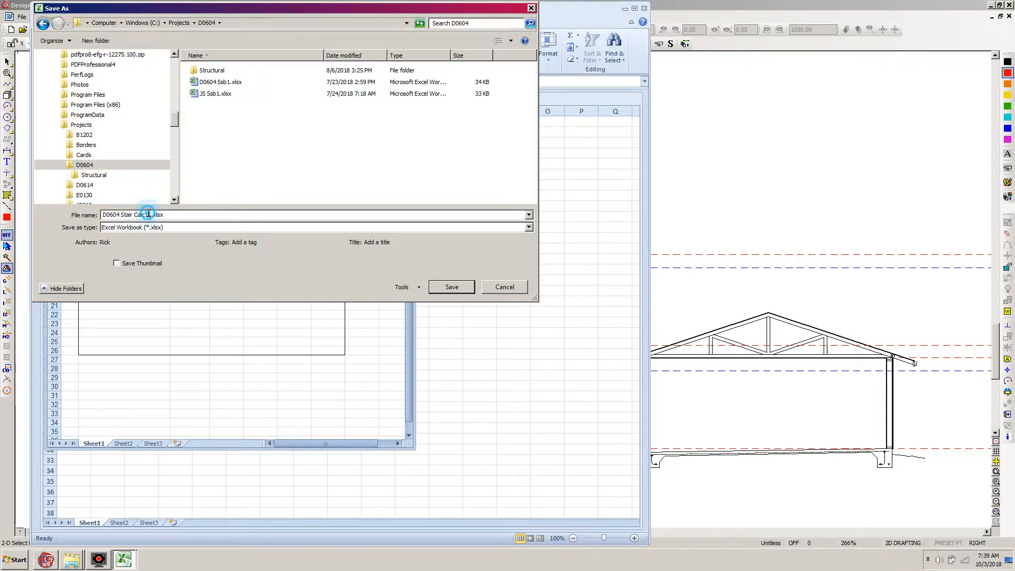
pyautogui.press('BackSpace')
pyautogui.click(452, 287)
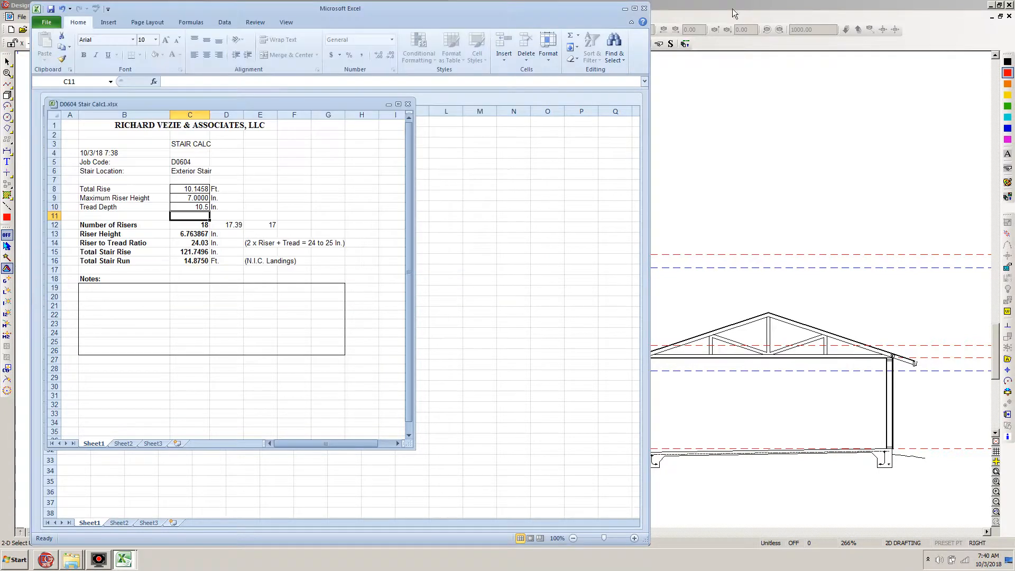
# Step: Look at the garage section in DesignCAD, then check the calculated stair run in the Excel stair workbook
pyautogui.click(732, 5)
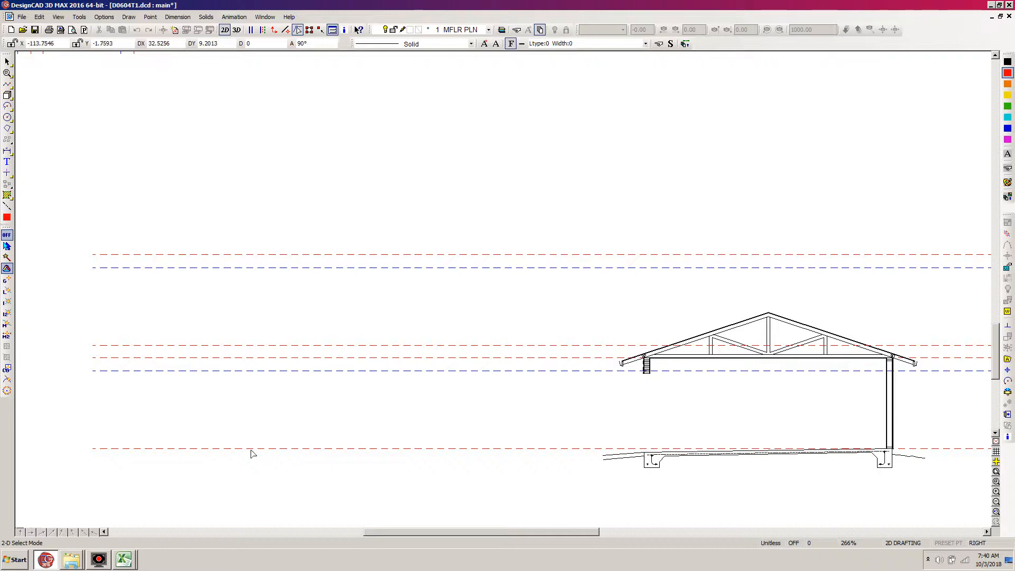
pyautogui.click(129, 559)
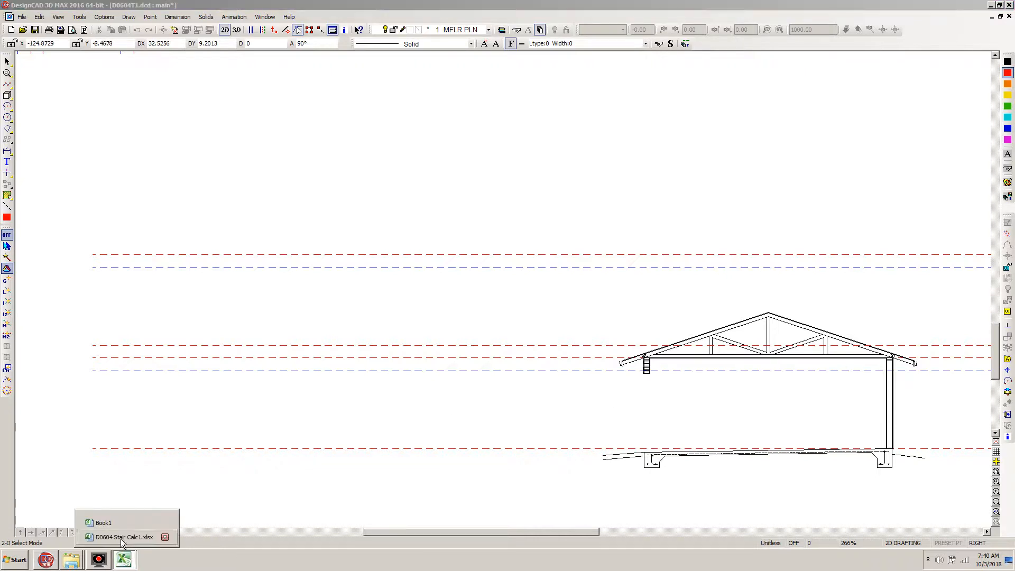
pyautogui.click(124, 538)
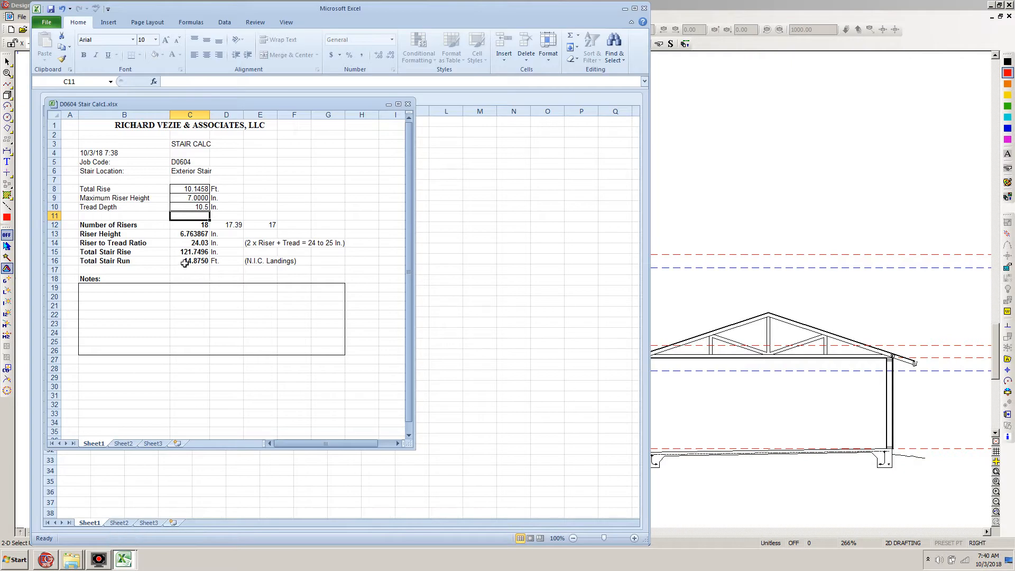
# Step: Return to DesignCAD and browse to the stair symbols in the Sym folder of the symbol library
pyautogui.click(674, 6)
pyautogui.moveTo(996, 369); pyautogui.dragTo(984, 241)
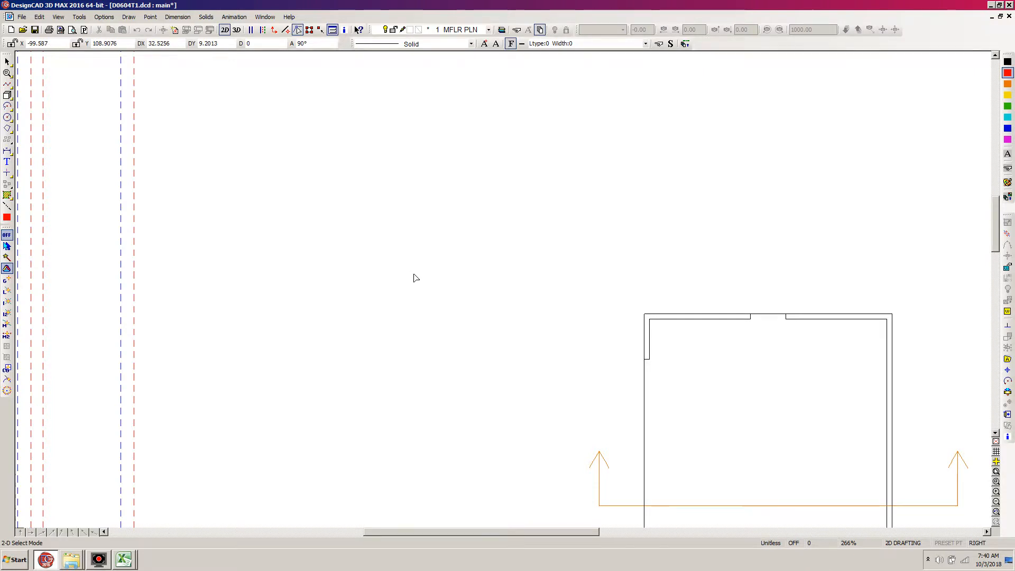
pyautogui.press('s')
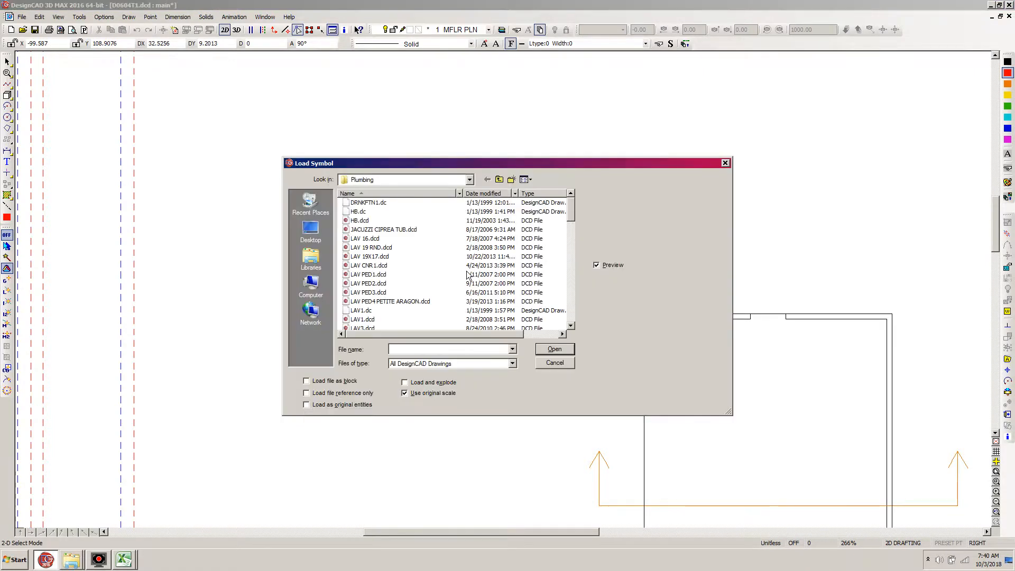
pyautogui.click(487, 180)
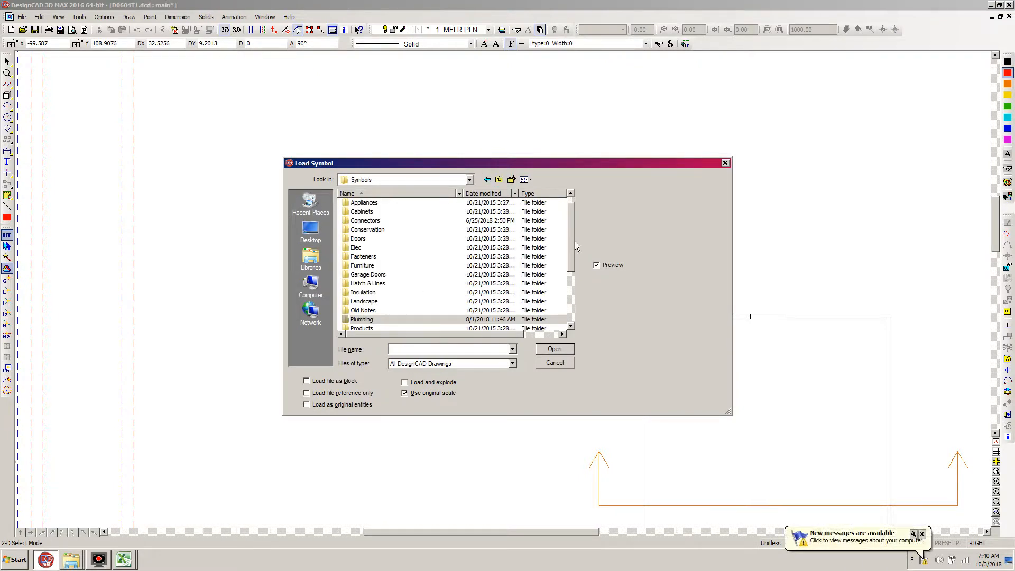
pyautogui.moveTo(570, 241); pyautogui.dragTo(573, 294)
pyautogui.click(354, 284)
pyautogui.moveTo(571, 200); pyautogui.dragTo(576, 309)
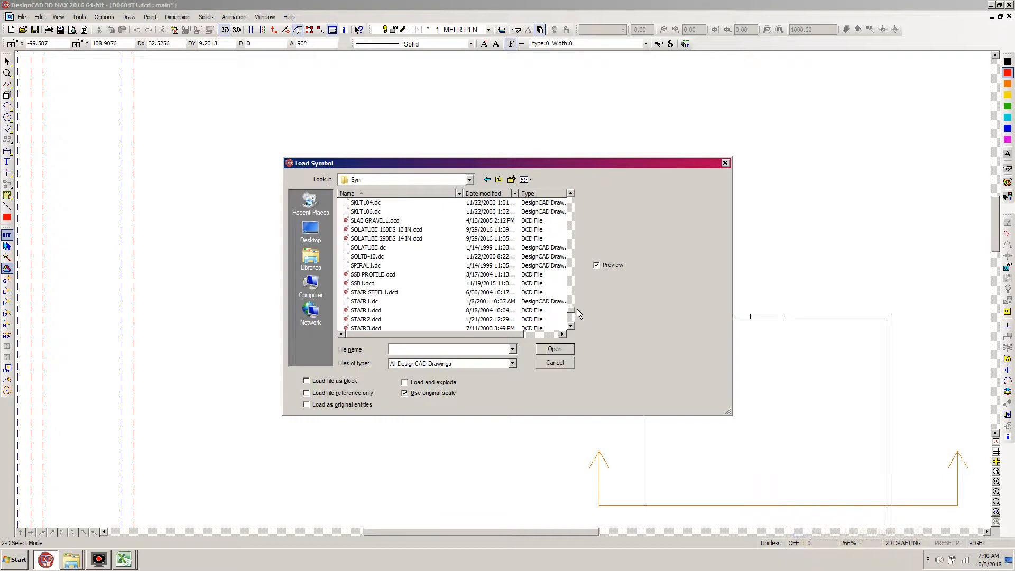
# Step: Load the STAIR1.dcd symbol at its original scale and place it in the empty area beside the garage floor plan
pyautogui.click(360, 311)
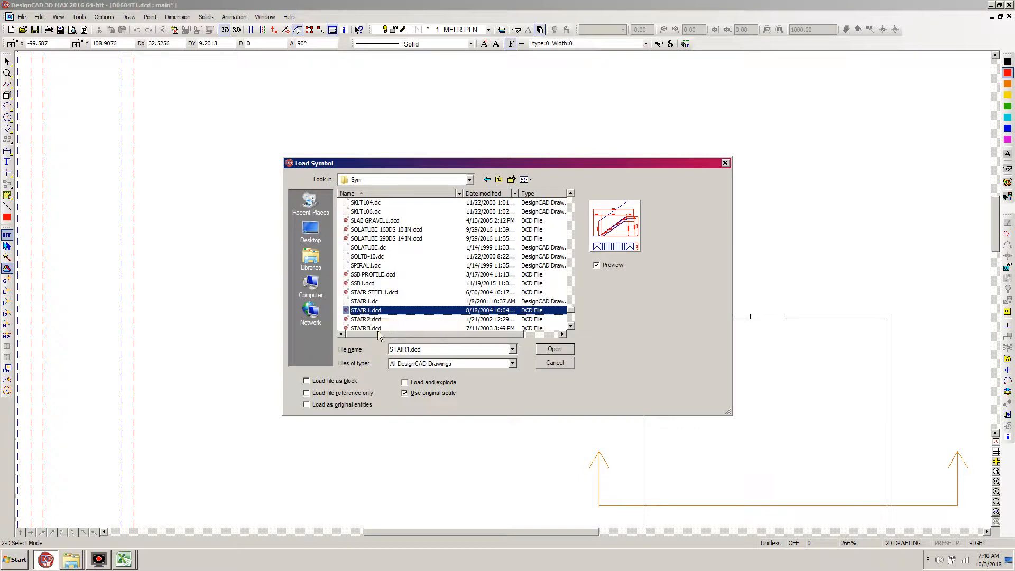
pyautogui.click(369, 320)
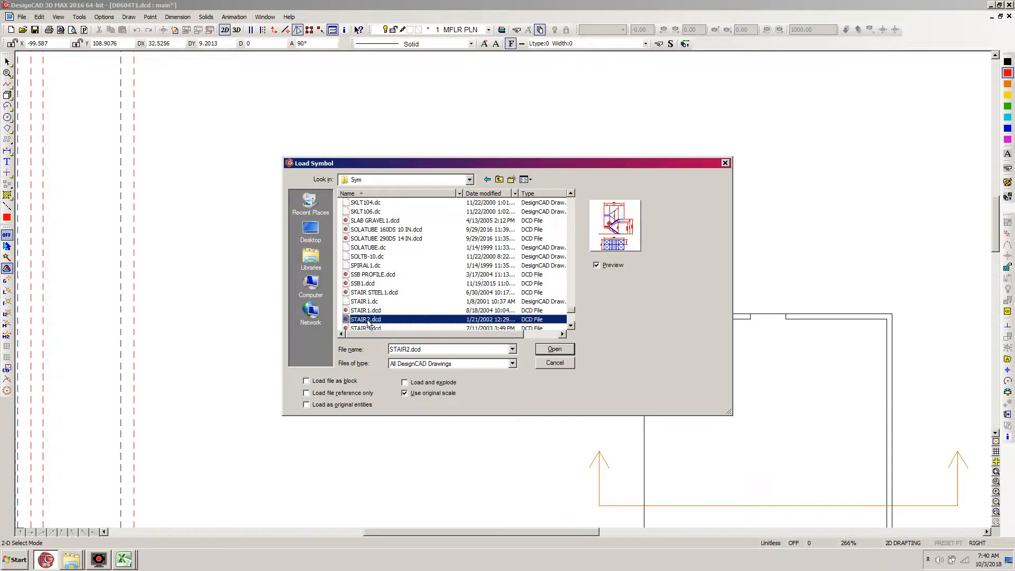
pyautogui.click(365, 311)
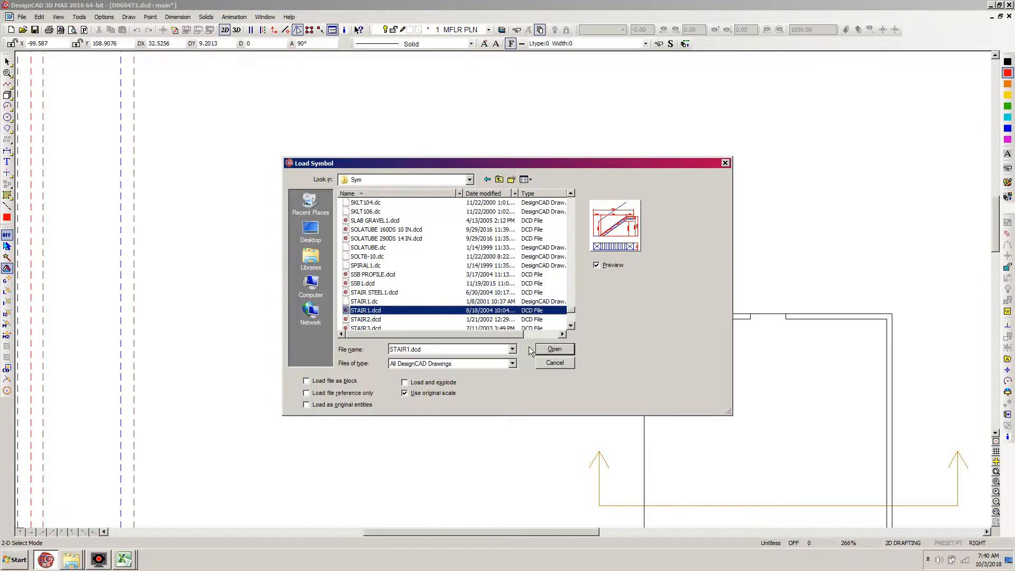
pyautogui.click(554, 349)
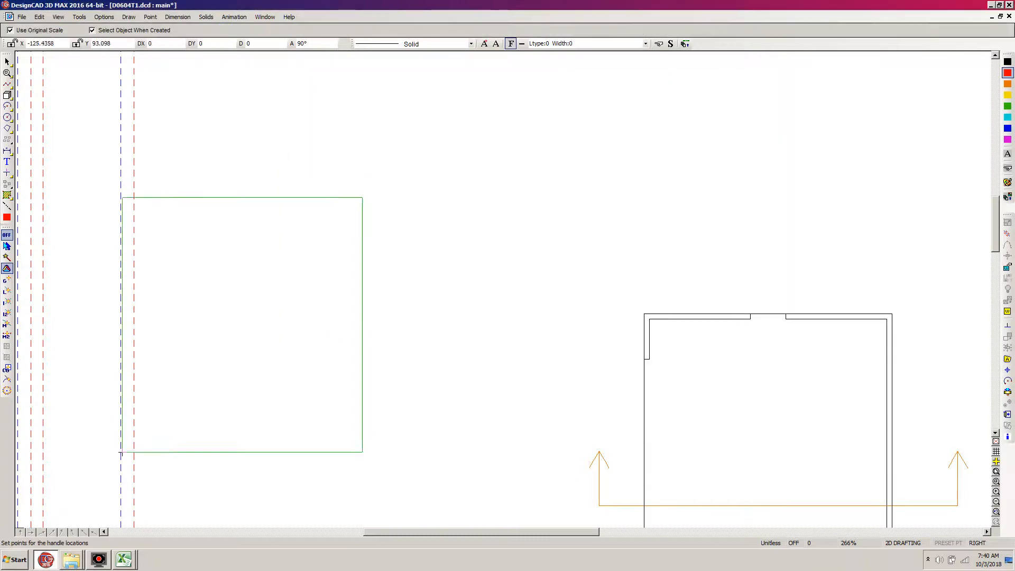
pyautogui.click(236, 381)
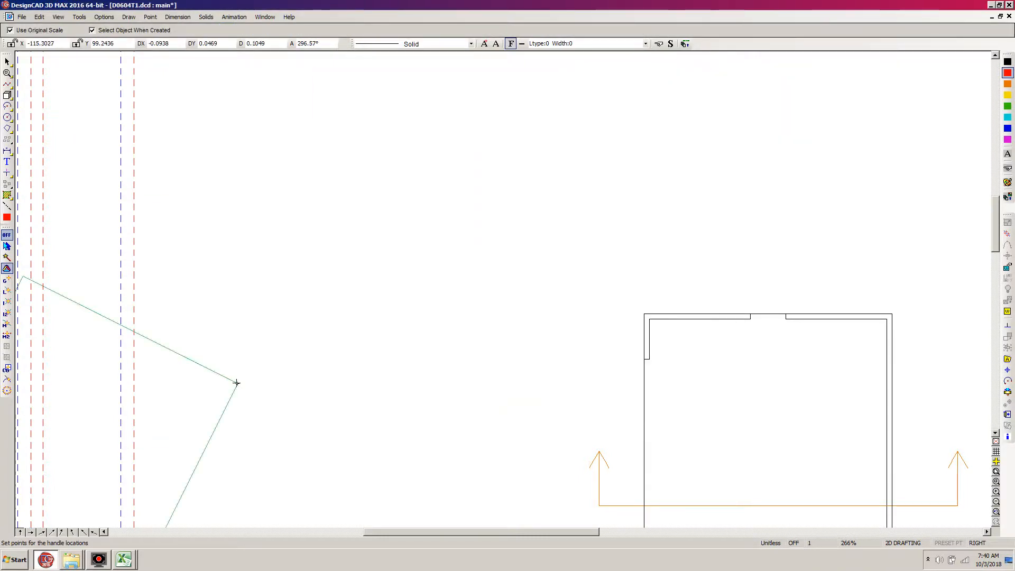
pyautogui.click(236, 382)
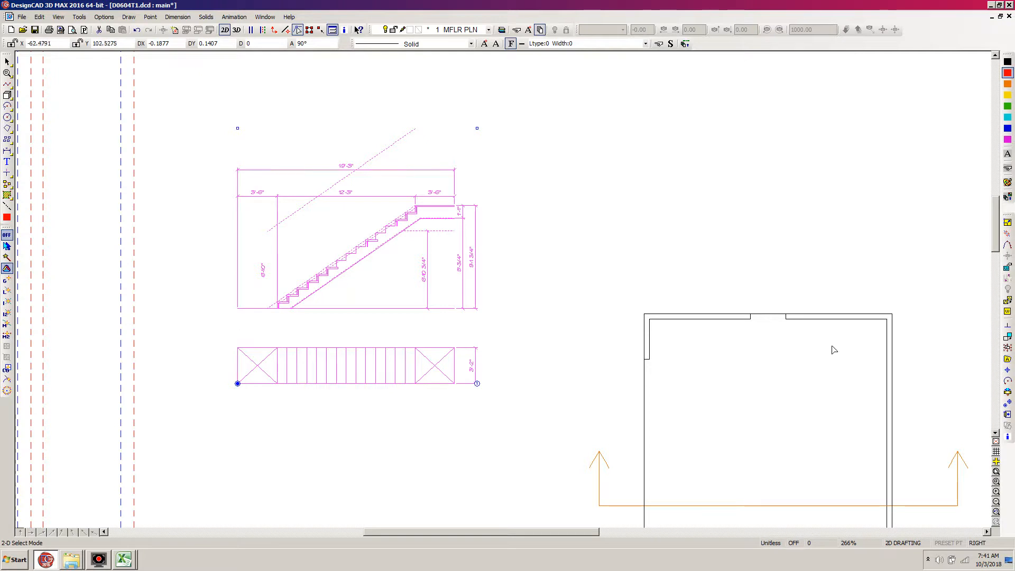
# Step: Explode the placed stair symbol into individual entities and check that the plan's landing box can be selected on its own
pyautogui.click(1007, 348)
pyautogui.click(432, 482)
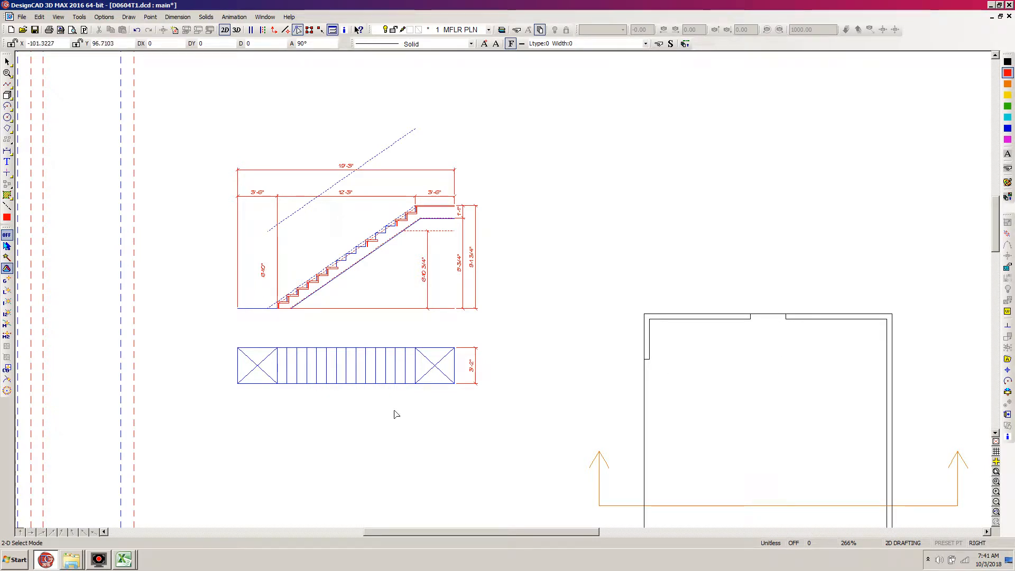
pyautogui.click(263, 388)
pyautogui.click(264, 388)
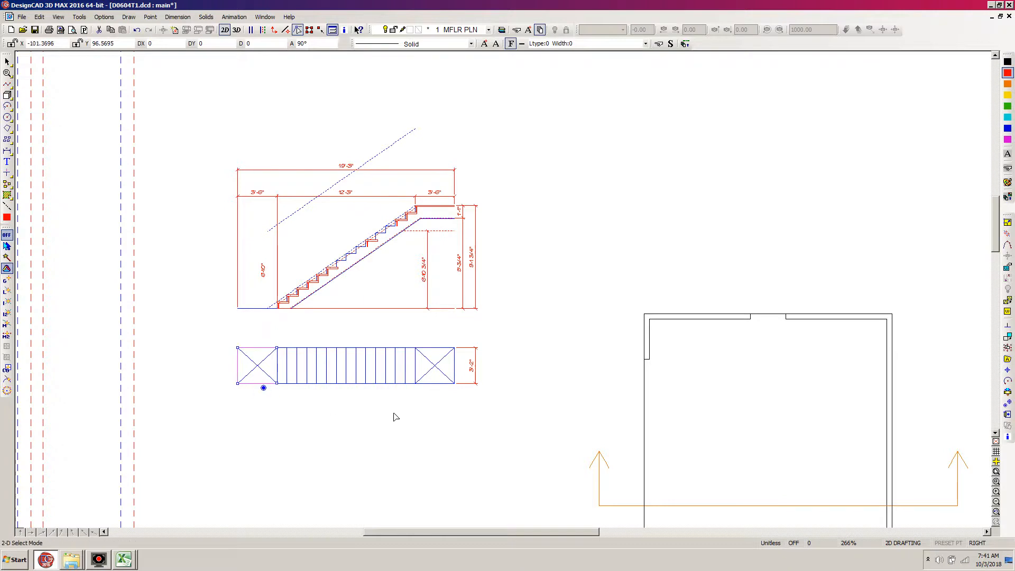
pyautogui.click(424, 408)
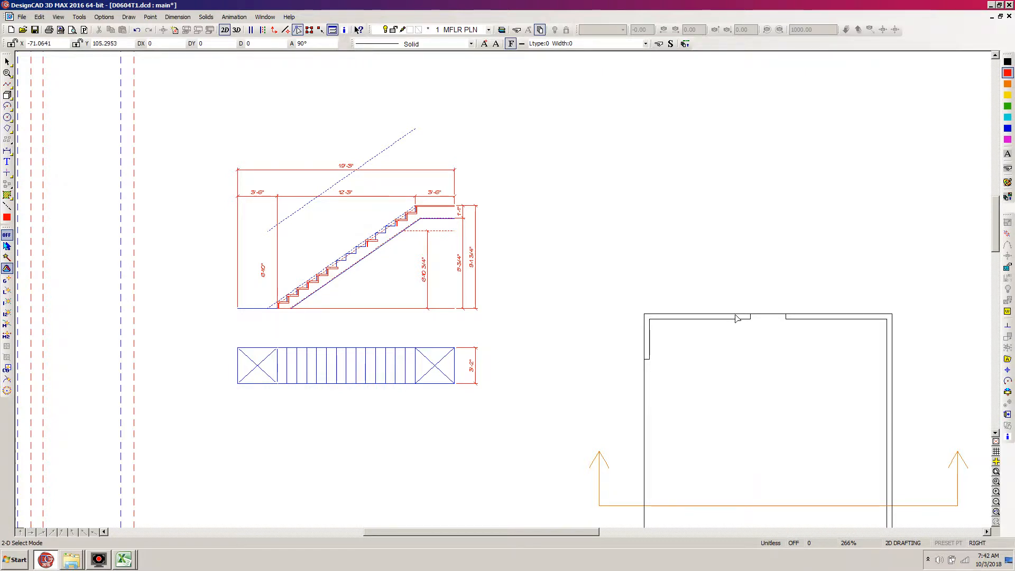
# Step: Check the total stair run in the Excel stair workbook and draw a 14.875 by 4 ft box outward from the garage door opening's corner
pyautogui.press('b')
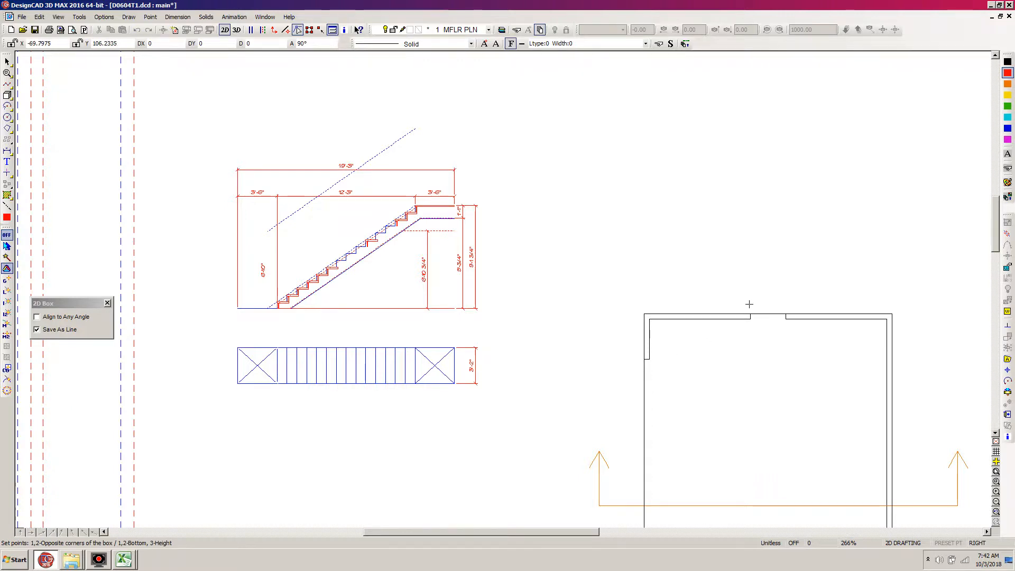
pyautogui.click(750, 313)
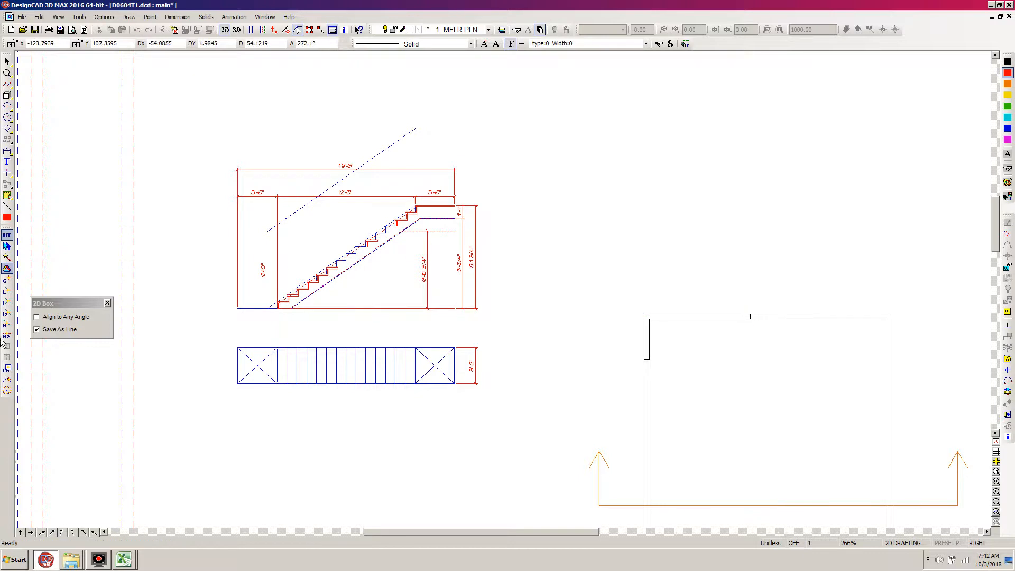
pyautogui.click(122, 562)
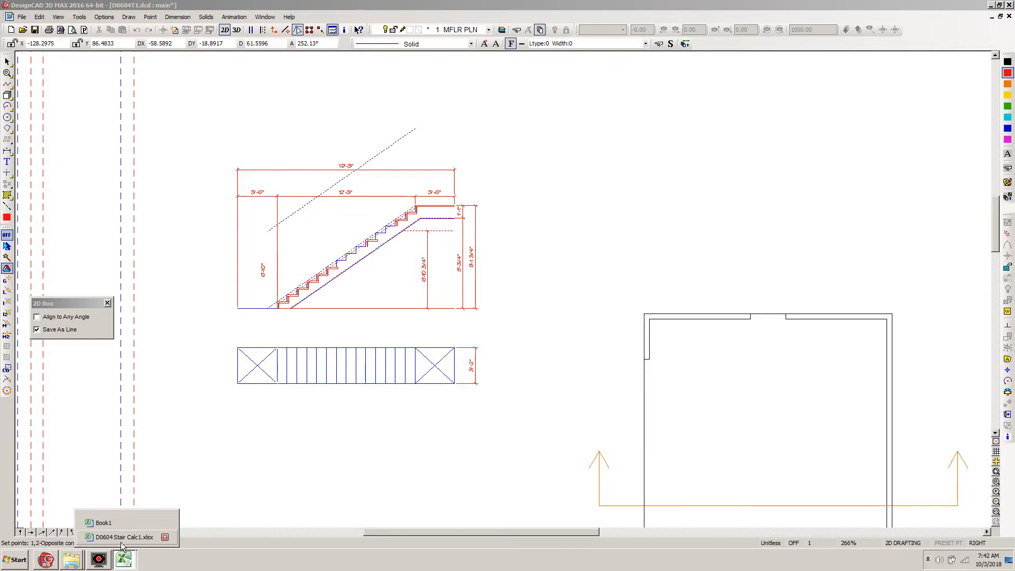
pyautogui.click(121, 538)
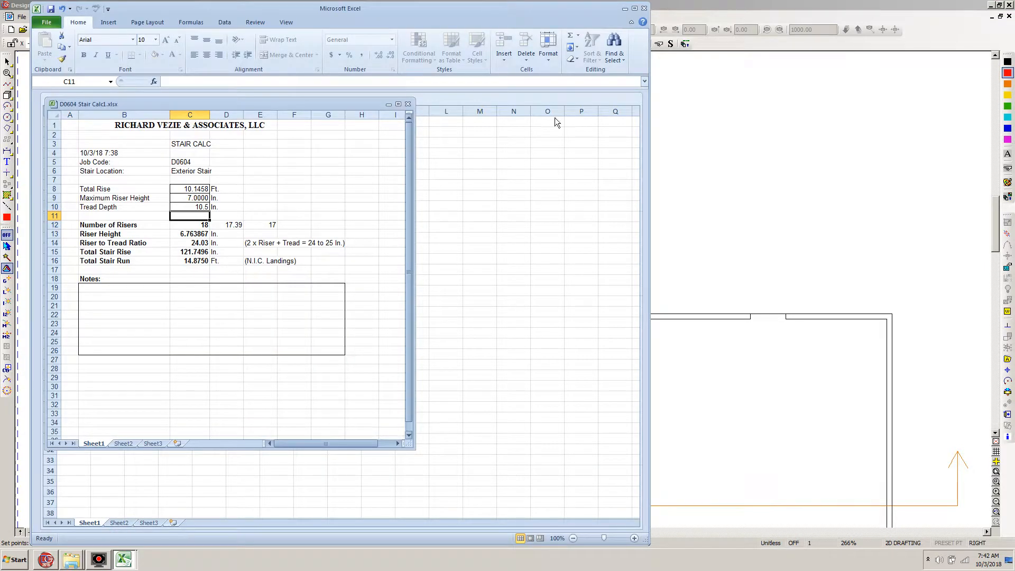
pyautogui.click(624, 9)
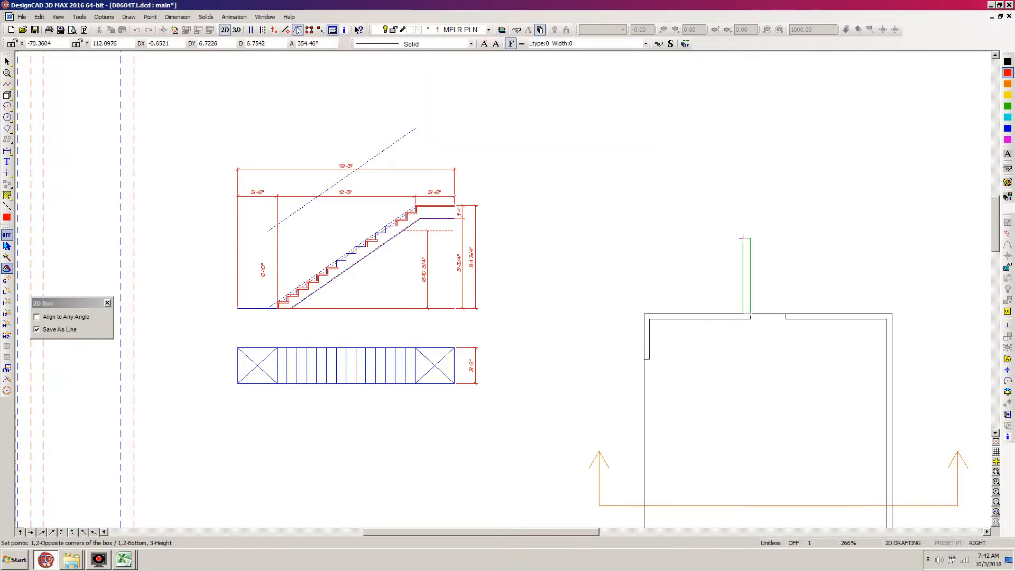
pyautogui.rightClick(785, 314)
pyautogui.press("'")
pyautogui.write('-14.875')
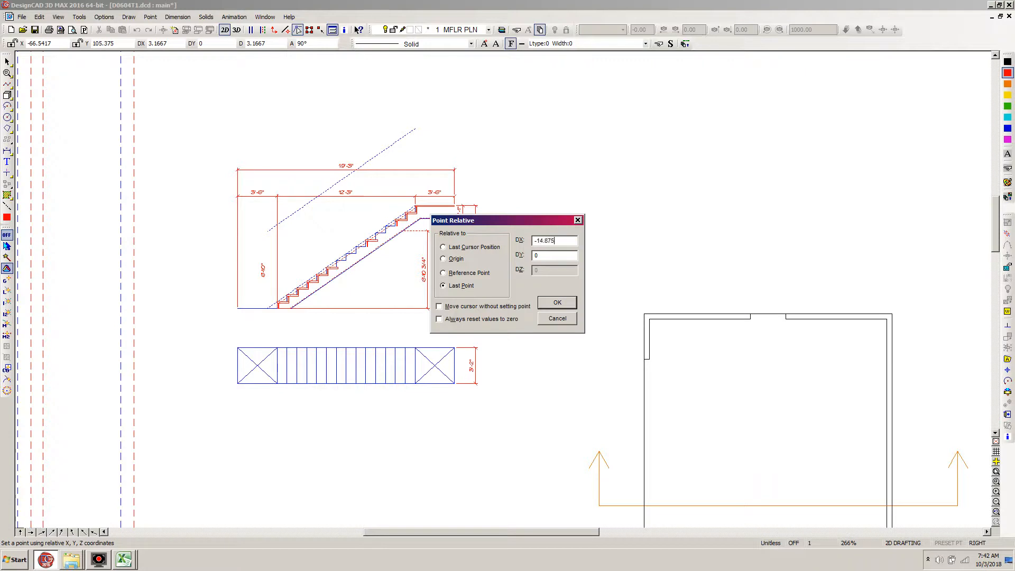
pyautogui.press('Tab')
pyautogui.press('Return')
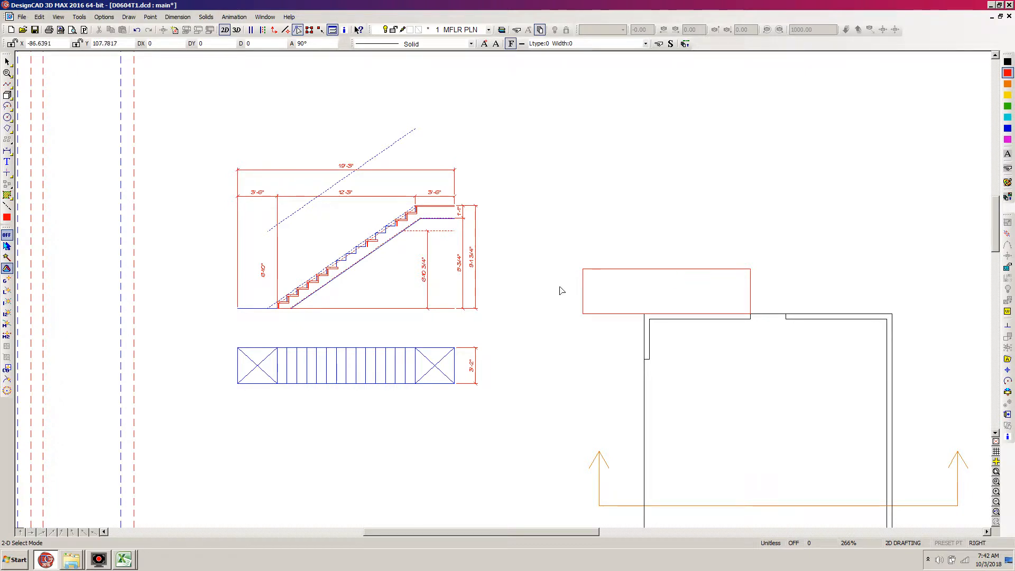
# Step: Make layer 4 FIXTURES M current and move the new stair run box onto that layer
pyautogui.press('b')
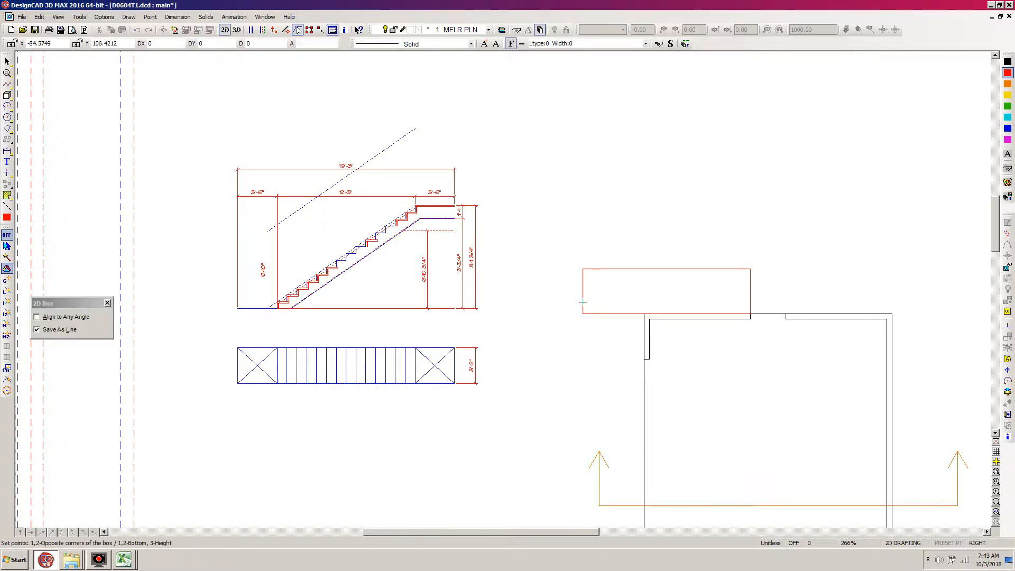
pyautogui.press('Escape')
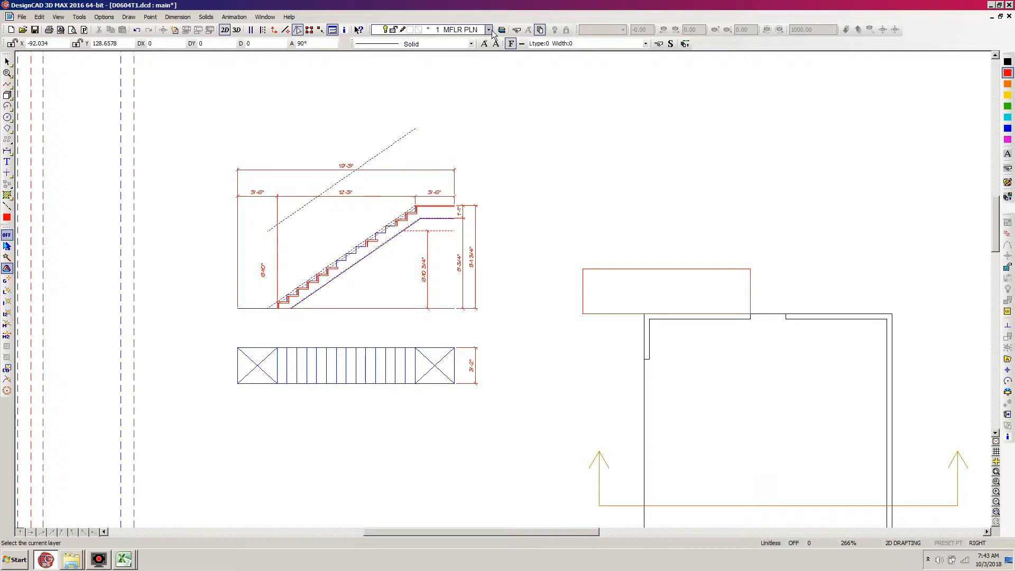
pyautogui.click(488, 29)
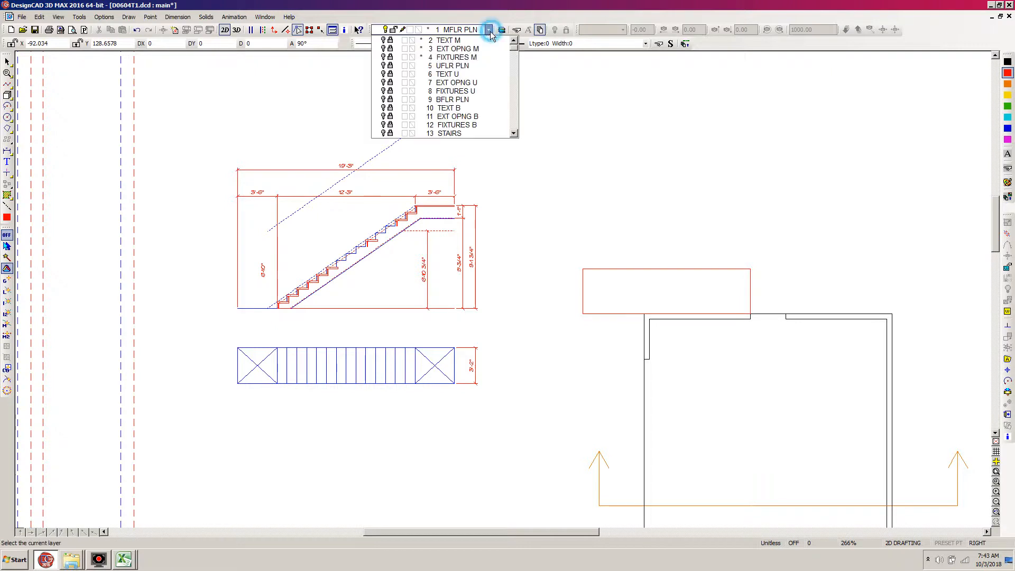
pyautogui.click(456, 58)
pyautogui.click(503, 297)
pyautogui.click(582, 269)
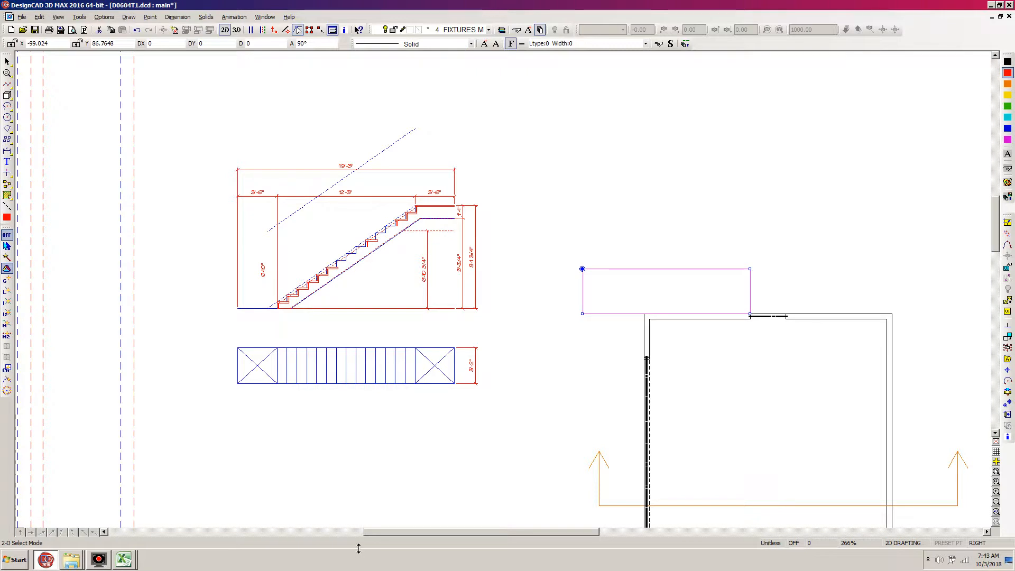
pyautogui.hotkey('ctrl', 'i')
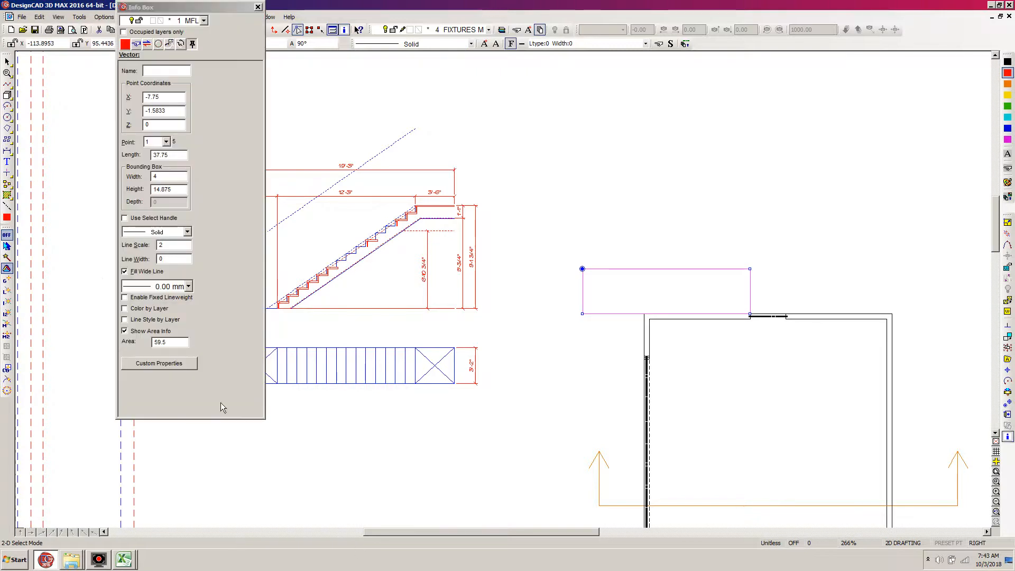
pyautogui.click(203, 20)
pyautogui.click(174, 57)
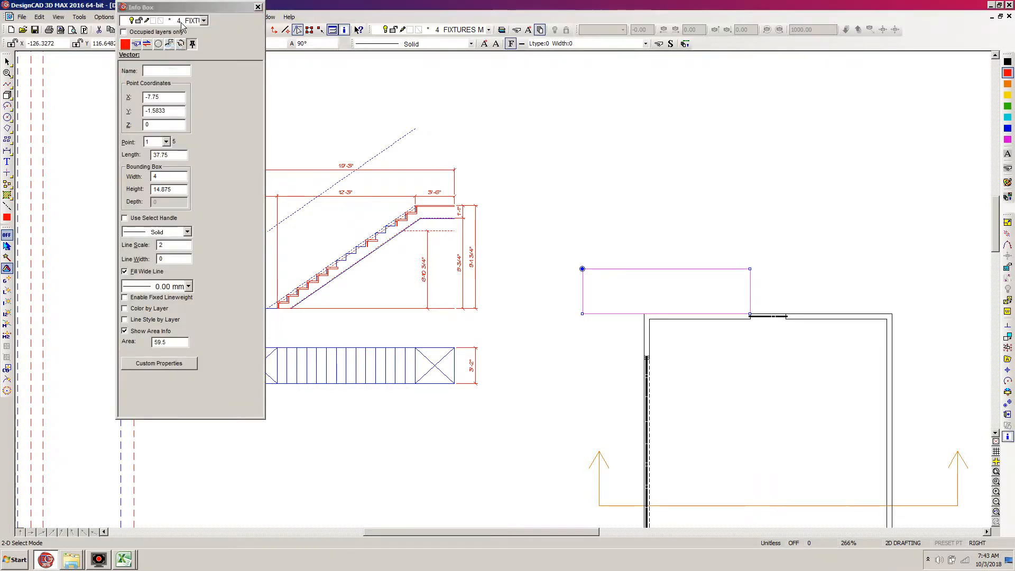
pyautogui.moveTo(184, 13); pyautogui.dragTo(264, 535)
pyautogui.click(294, 470)
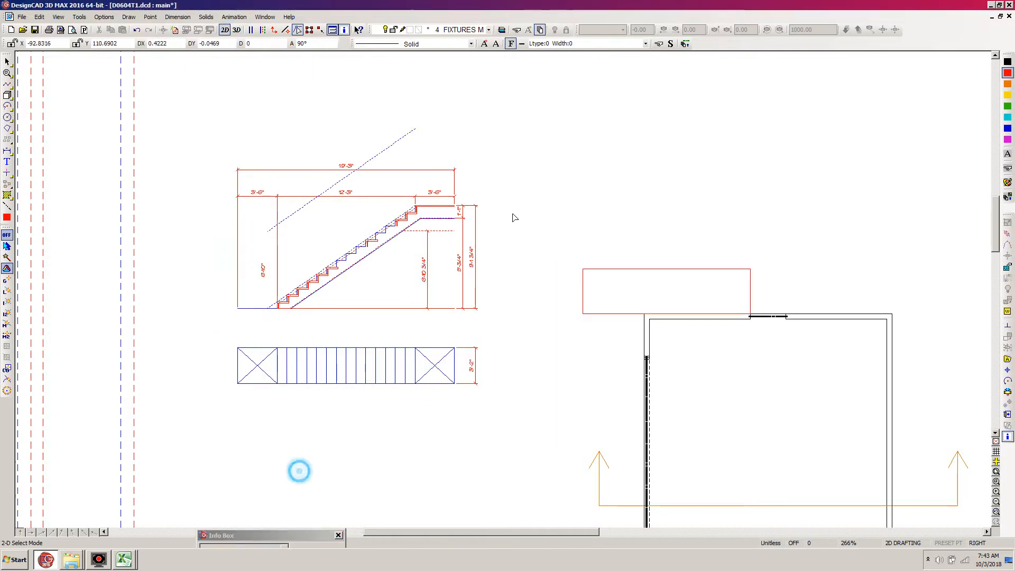
# Step: Select the whole exploded stair symbol with its dimensions and assign it to layer 4 FIXTURES M
pyautogui.moveTo(536, 84); pyautogui.dragTo(266, 467)
pyautogui.moveTo(250, 536)
pyautogui.mouseDown()
pyautogui.moveTo(218, 244)
pyautogui.moveTo(189, 231)
pyautogui.mouseUp()
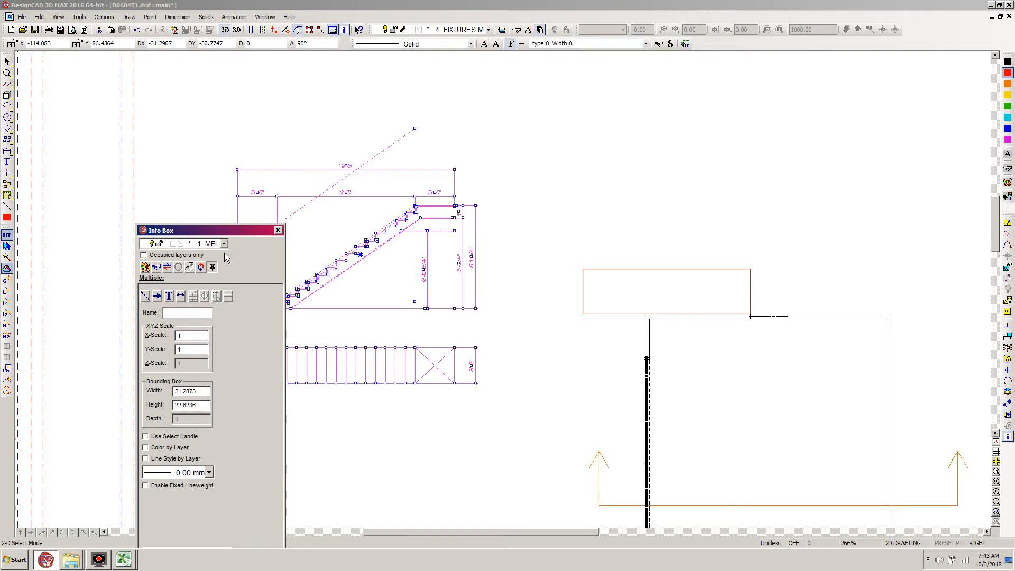
pyautogui.click(224, 244)
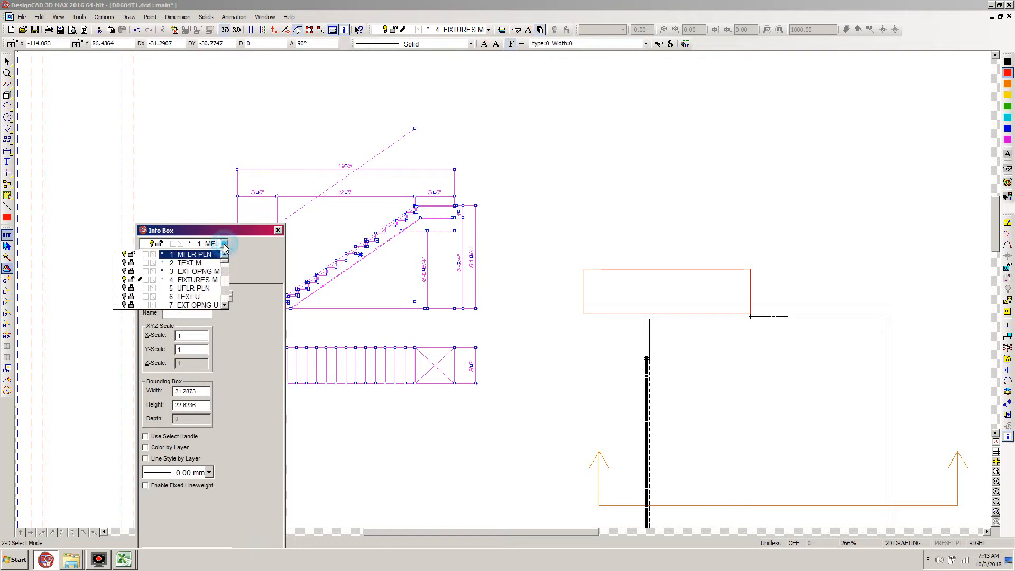
pyautogui.click(194, 281)
pyautogui.moveTo(219, 236)
pyautogui.mouseDown()
pyautogui.moveTo(296, 540)
pyautogui.moveTo(280, 541)
pyautogui.mouseUp()
pyautogui.click(550, 152)
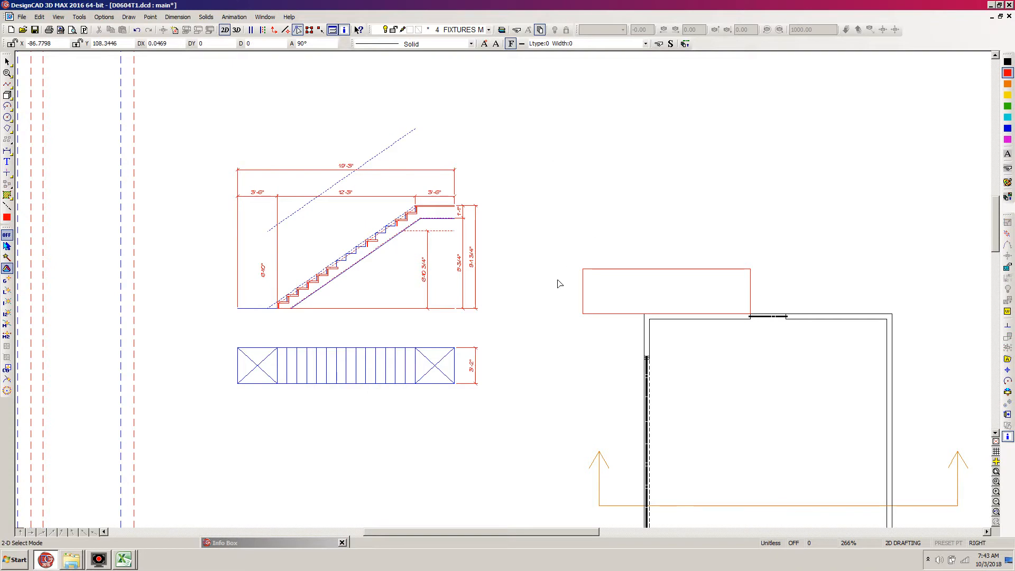
# Step: Draw a 4 by 4 ft landing box against the end of the stair run farthest from the door
pyautogui.press('b')
pyautogui.click(582, 314)
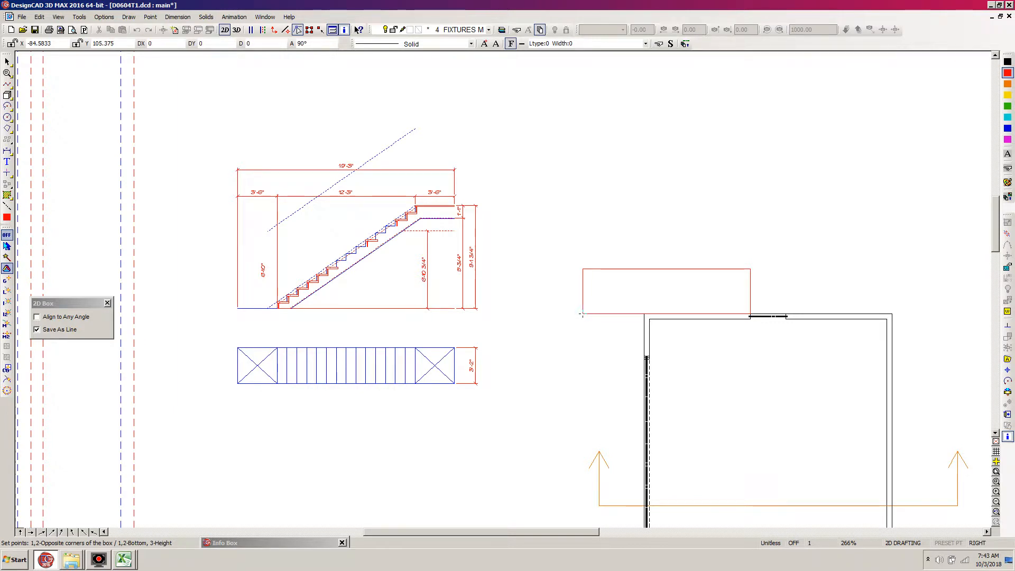
pyautogui.press("'")
pyautogui.write('-4')
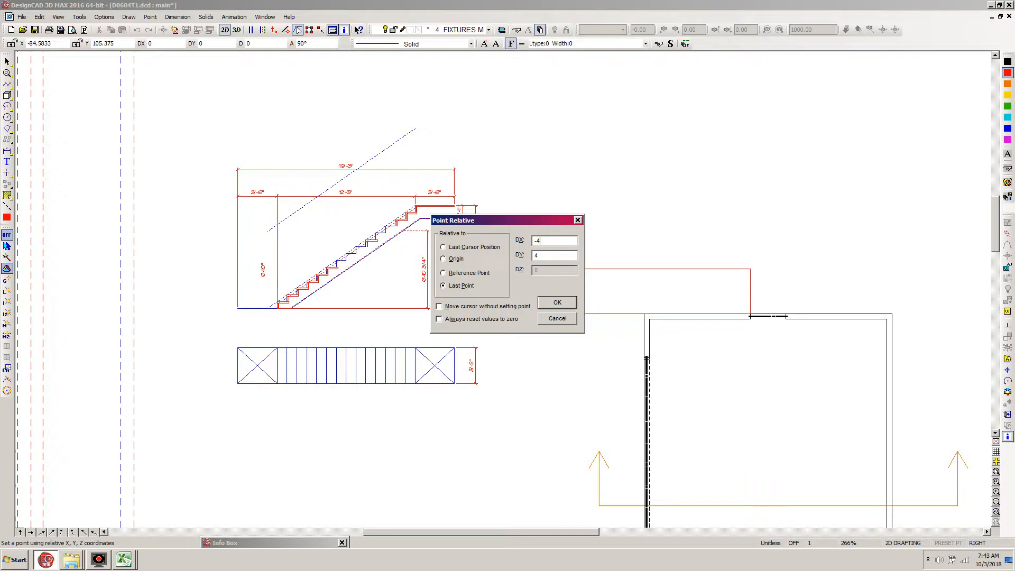
pyautogui.press('Return')
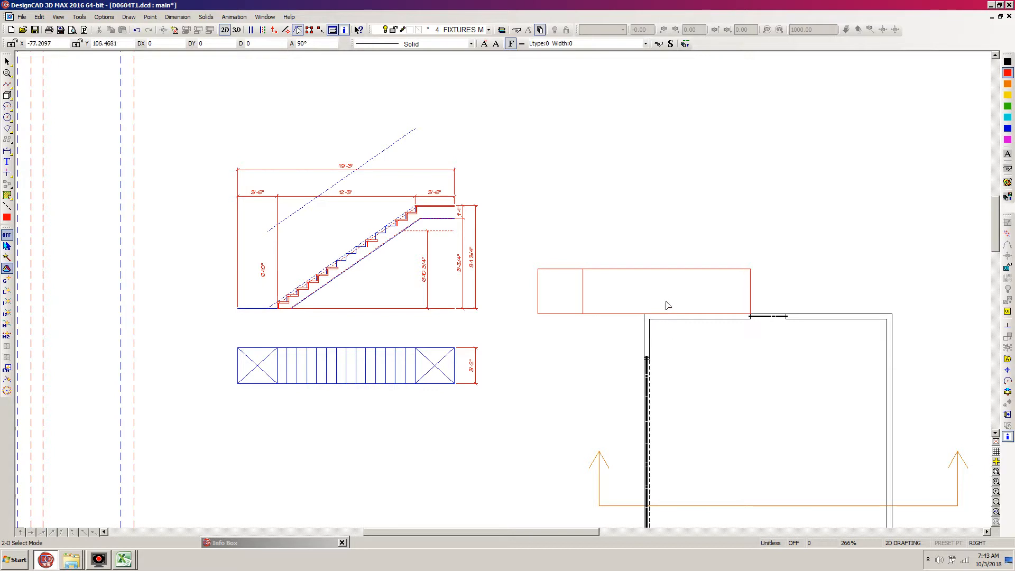
# Step: Try to move the stair run and landing boxes together by -4 ft in X and 0 in Y
pyautogui.click(750, 268)
pyautogui.keyDown('shift'); pyautogui.click(545, 272); pyautogui.keyUp('shift')
pyautogui.press("'")
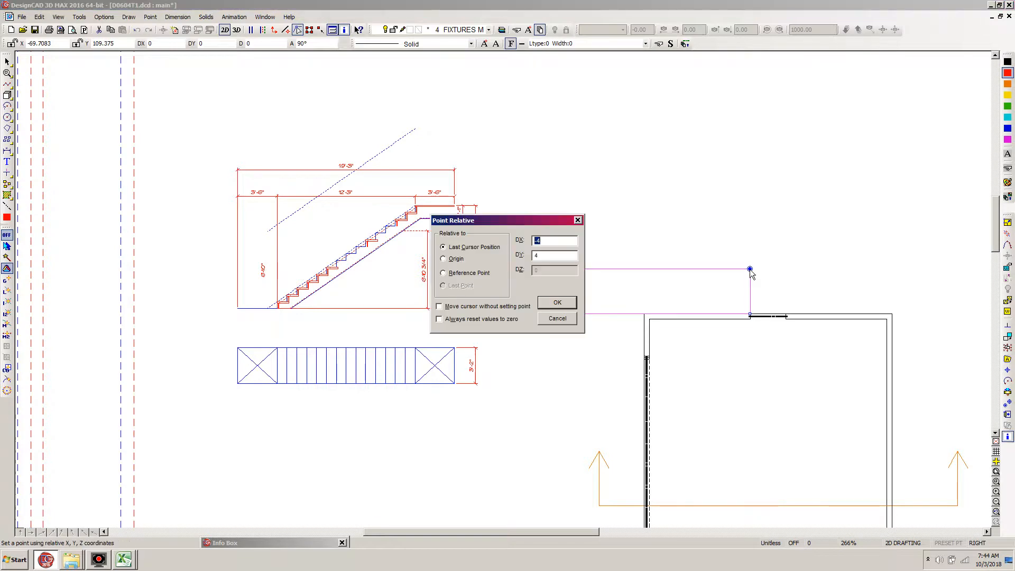
pyautogui.press('Tab')
pyautogui.write('0')
pyautogui.press('Return')
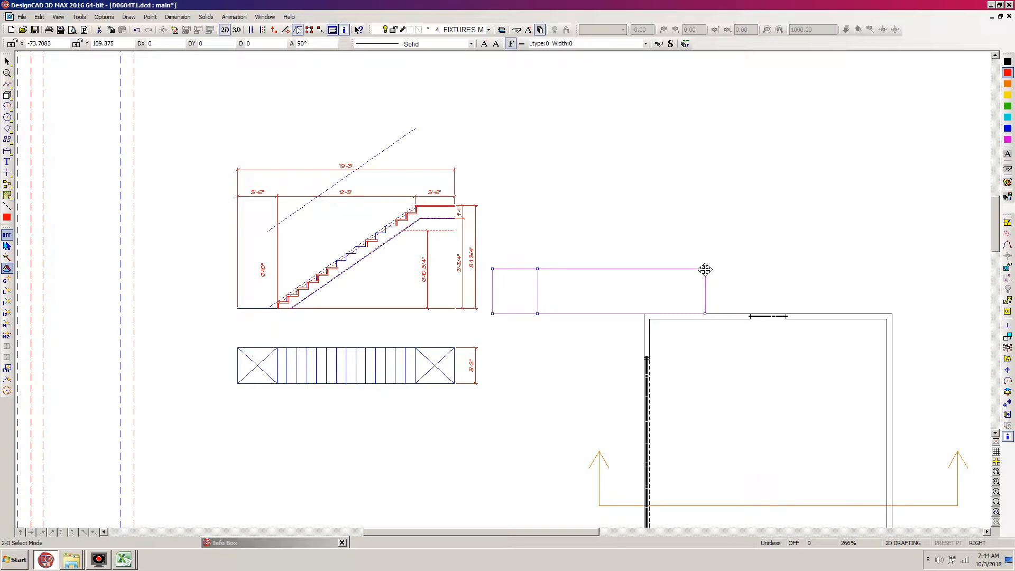
pyautogui.hotkey('ctrl', 'z')
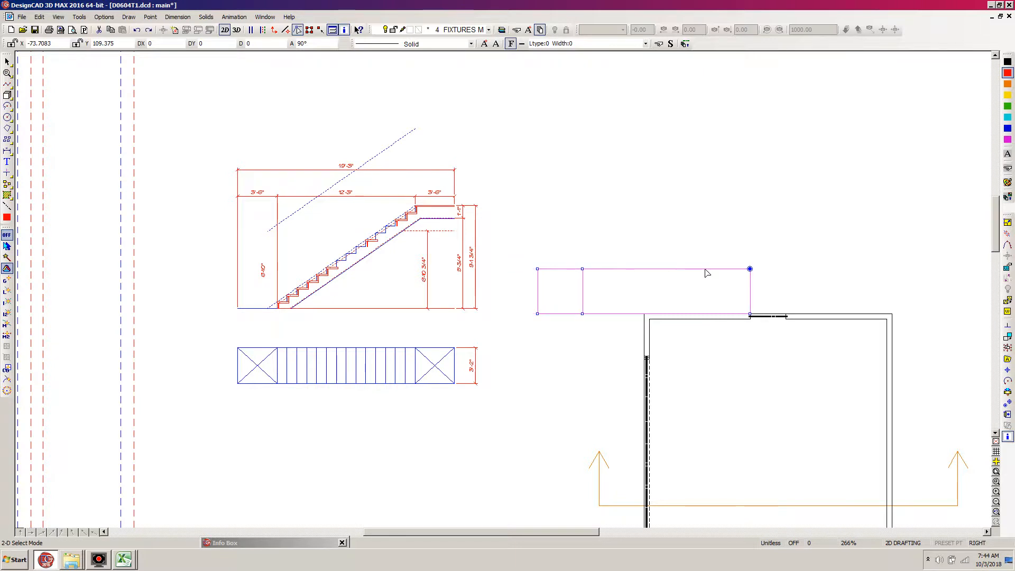
# Step: Move the selected stair run and landing boxes together by -1 ft in X
pyautogui.click(750, 269)
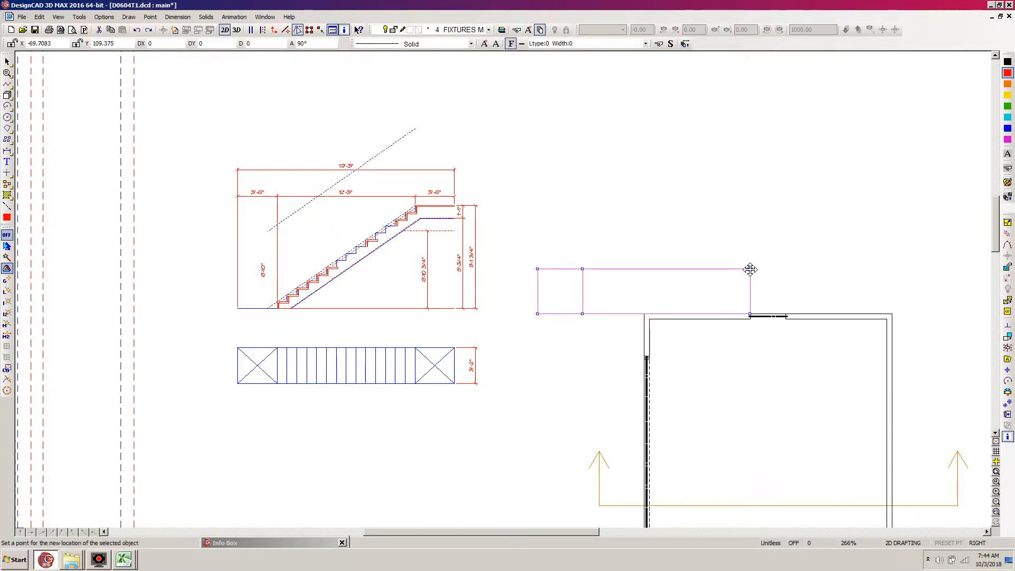
pyautogui.press("'")
pyautogui.write('-1')
pyautogui.press('Return')
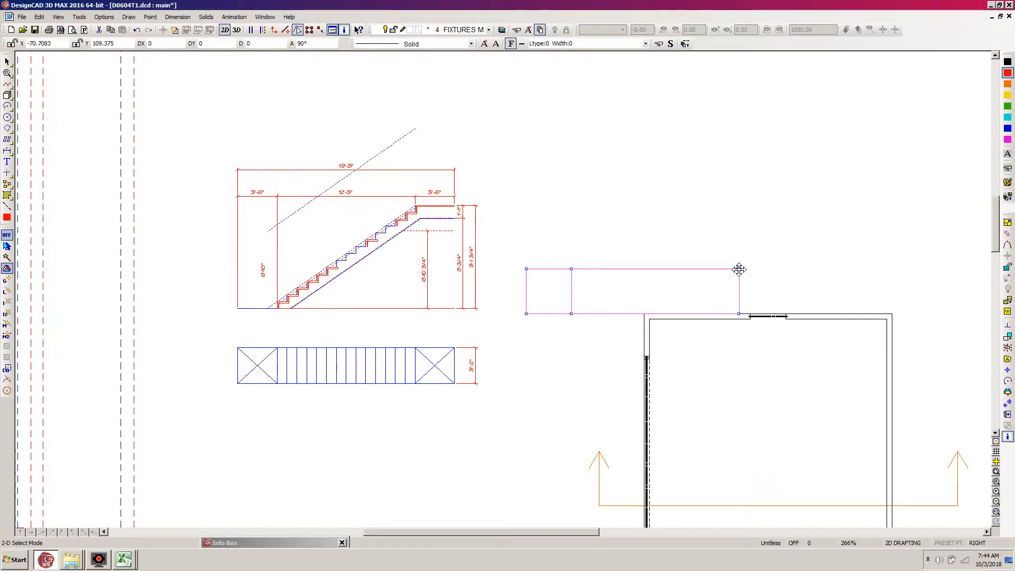
pyautogui.press('Escape')
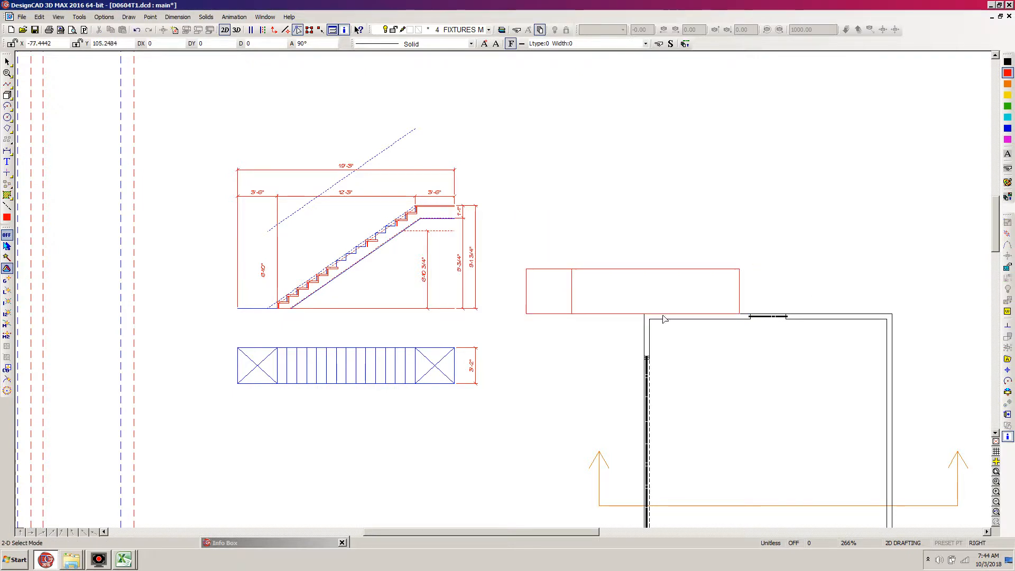
# Step: Copy the landing box to the opposite end of the stair run, in front of the garage door opening
pyautogui.click(526, 313)
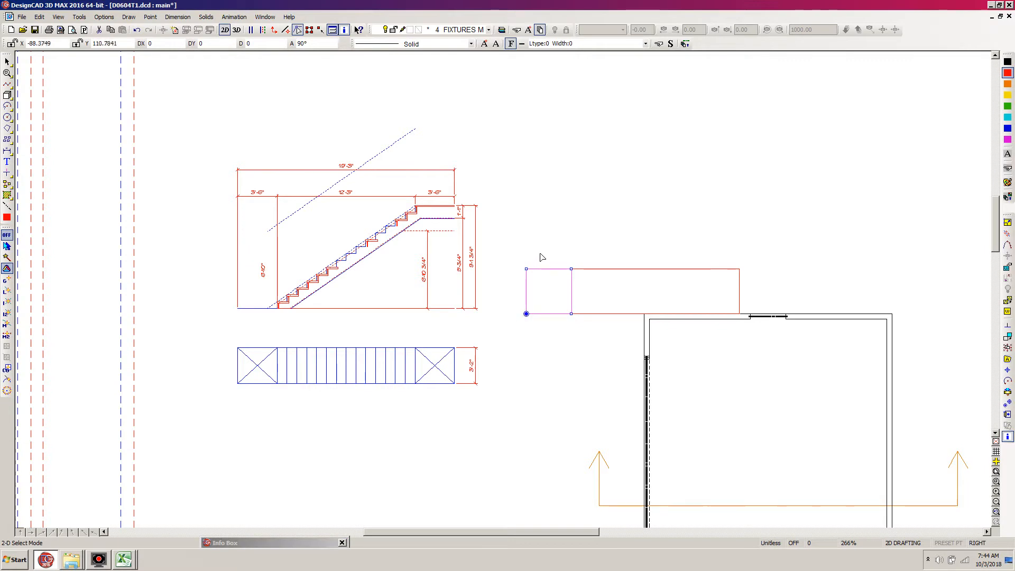
pyautogui.hotkey('ctrl', 'c')
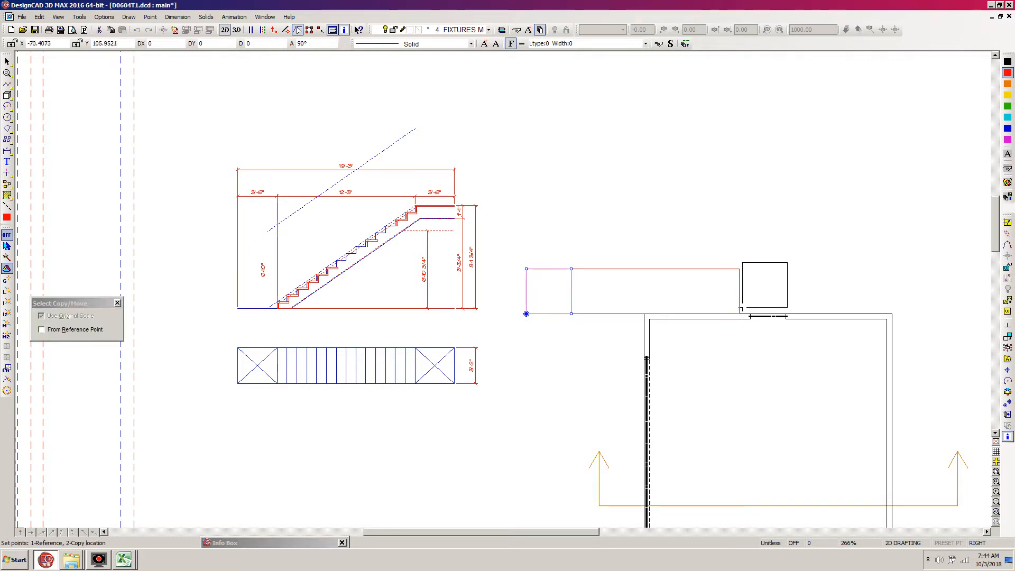
pyautogui.click(738, 314)
pyautogui.click(786, 292)
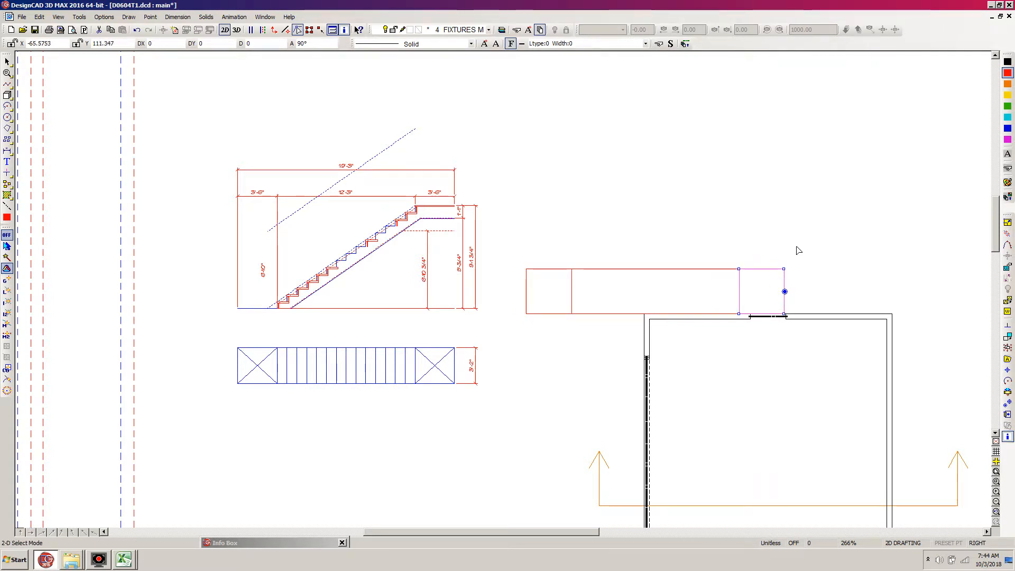
# Step: Stretch the outer edge of the landing box at the door so the landing is 5 ft long
pyautogui.click(783, 269)
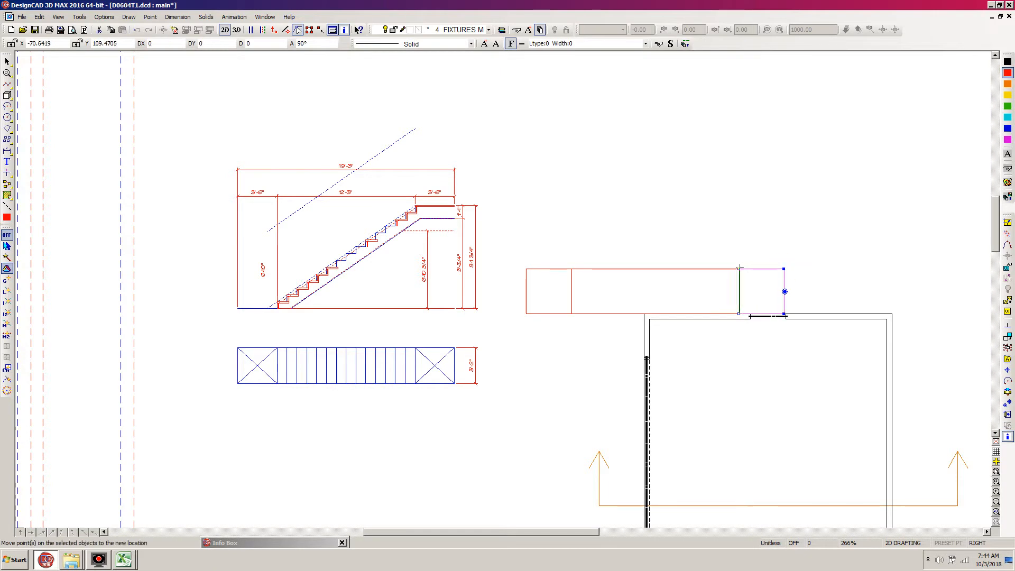
pyautogui.press("'")
pyautogui.write('5')
pyautogui.press('Return')
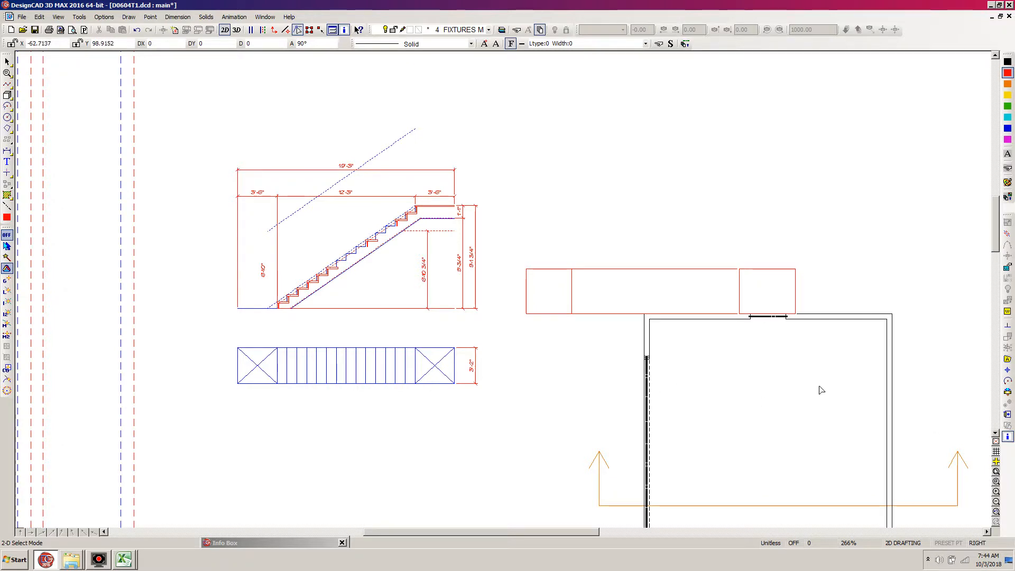
pyautogui.scroll(-4, 839, 359)
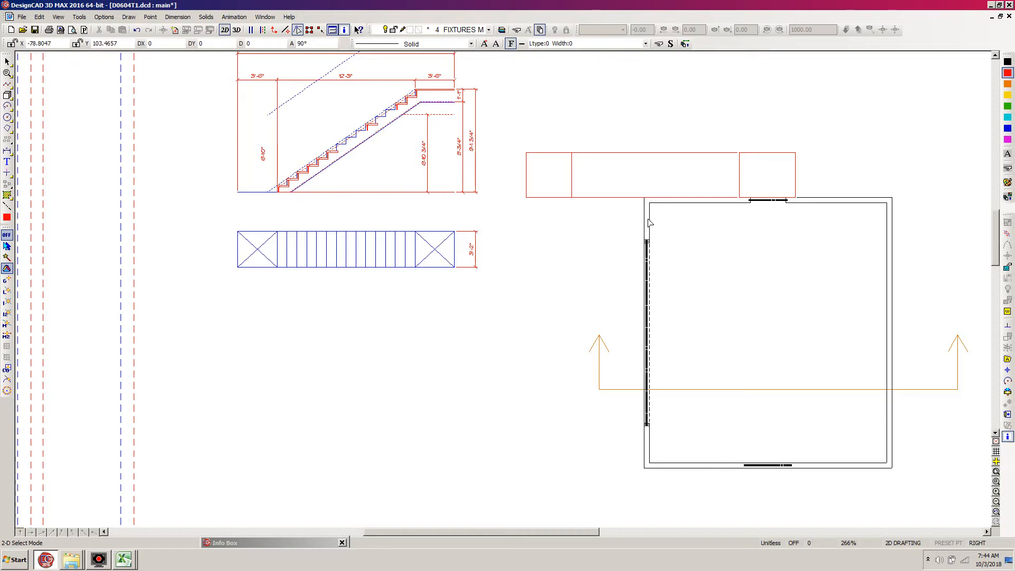
# Step: Draw a vertical guide line from the garage-side corner where the outer landing meets the stair run down to the section's lowest dashed level line
pyautogui.scroll(-3, 653, 220)
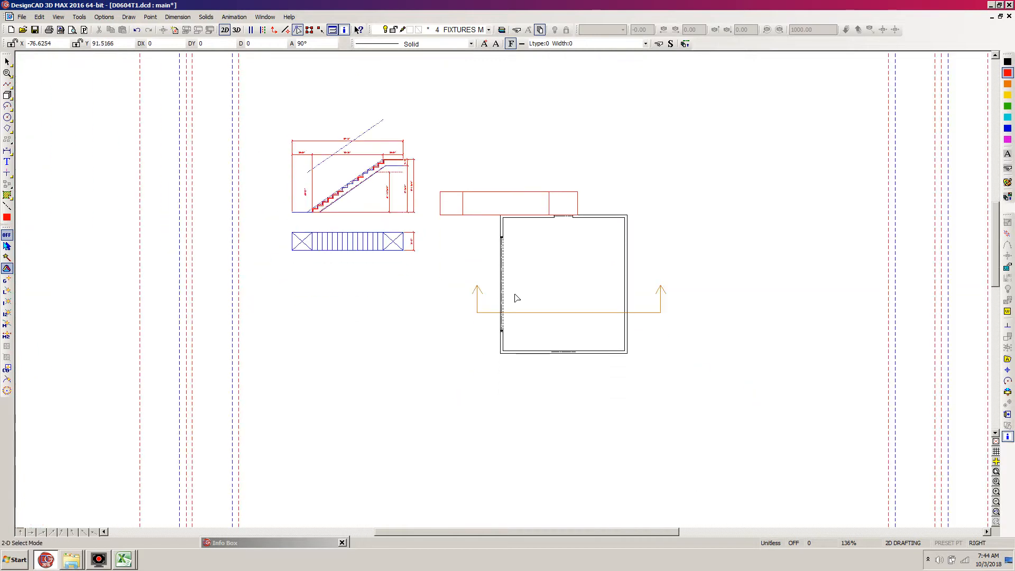
pyautogui.scroll(-2, 553, 301)
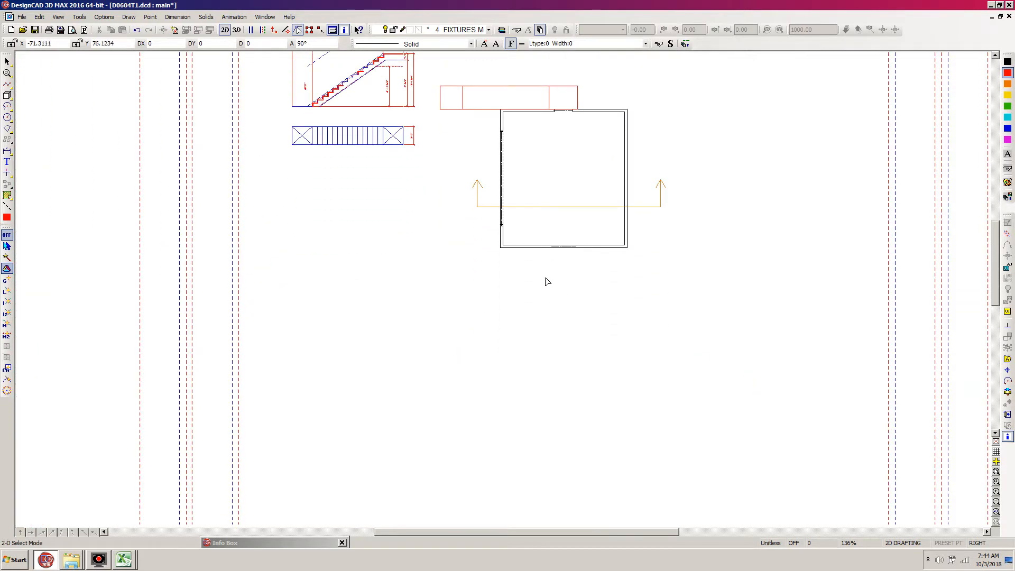
pyautogui.press('l')
pyautogui.click(462, 109)
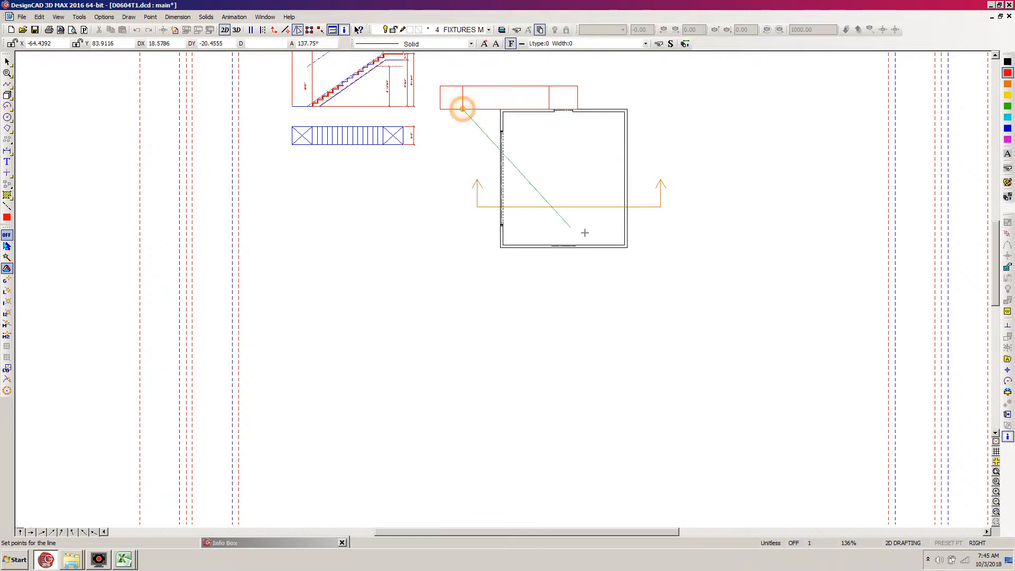
pyautogui.moveTo(995, 292); pyautogui.dragTo(995, 328)
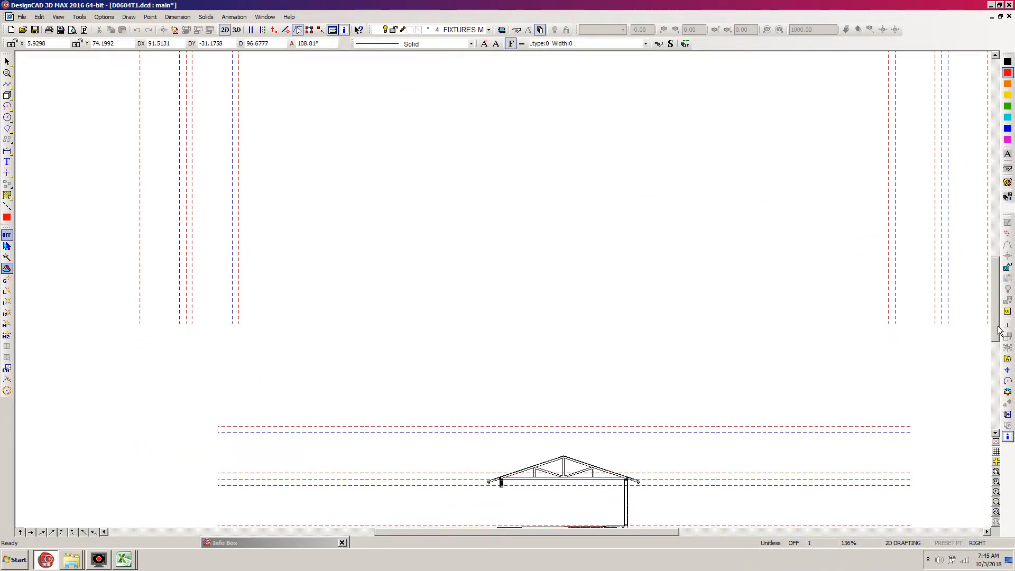
pyautogui.scroll(-1, 439, 230)
pyautogui.press('o')
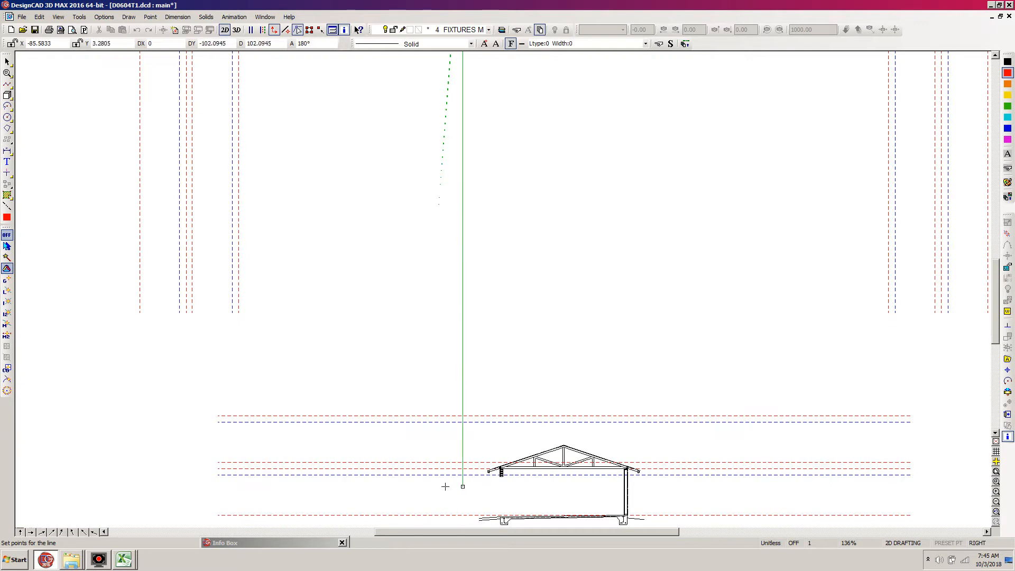
pyautogui.click(463, 515)
pyautogui.press('Return')
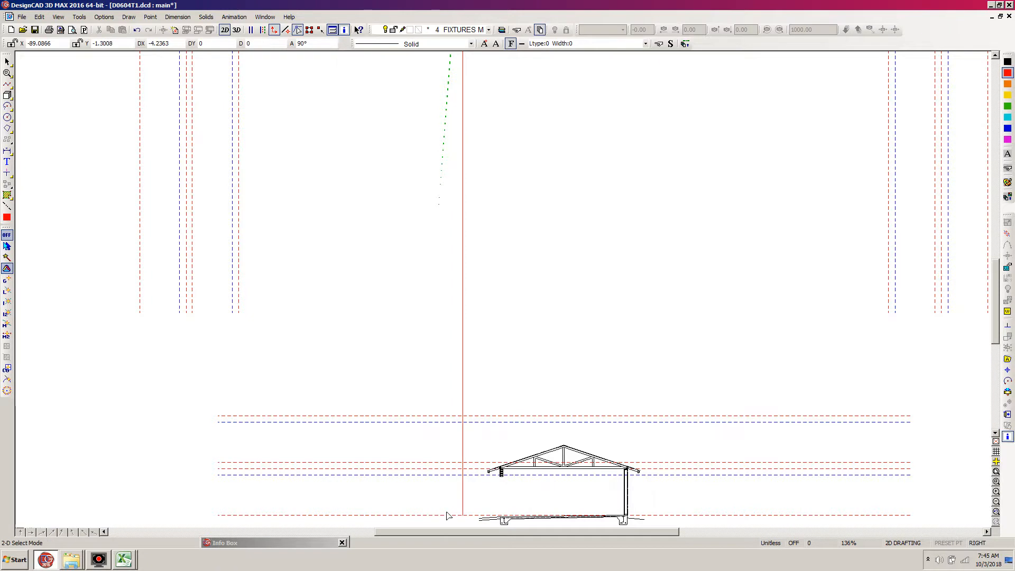
# Step: Extend the lower end of the vertical guide line down by 1 ft, below the section's floor level line
pyautogui.click(462, 370)
pyautogui.scroll(-2, 459, 482)
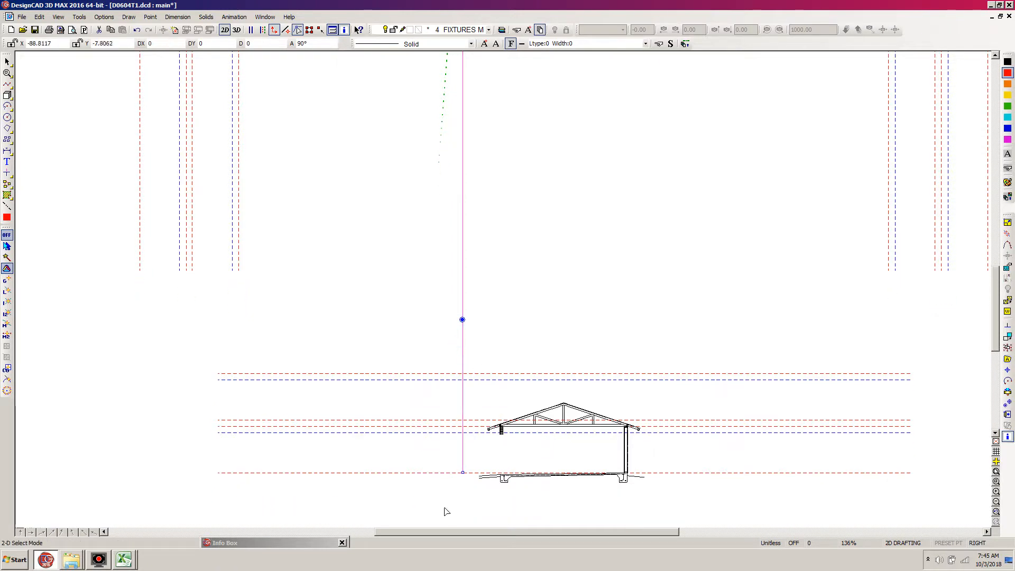
pyautogui.click(462, 473)
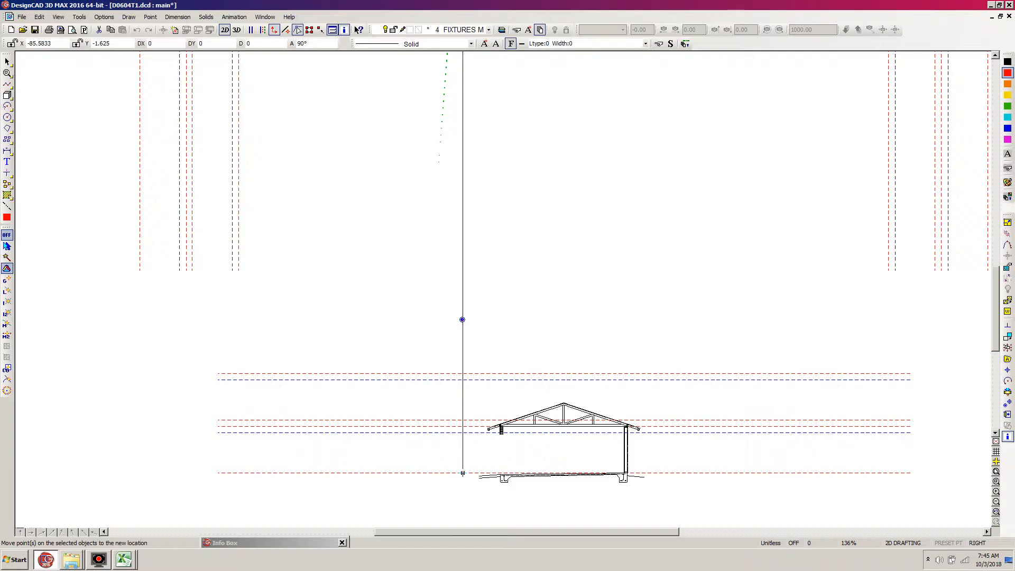
pyautogui.press('`')
pyautogui.write('-1')
pyautogui.press('Return')
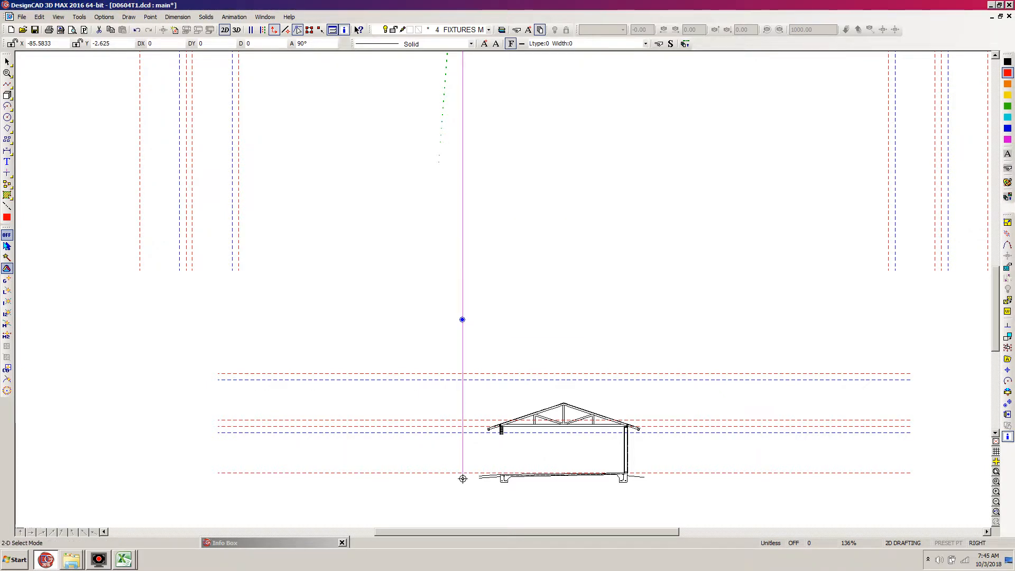
# Step: Add a parallel vertical guide line through the plan corner where the stair run meets the landing at the door
pyautogui.moveTo(993, 334); pyautogui.dragTo(976, 281)
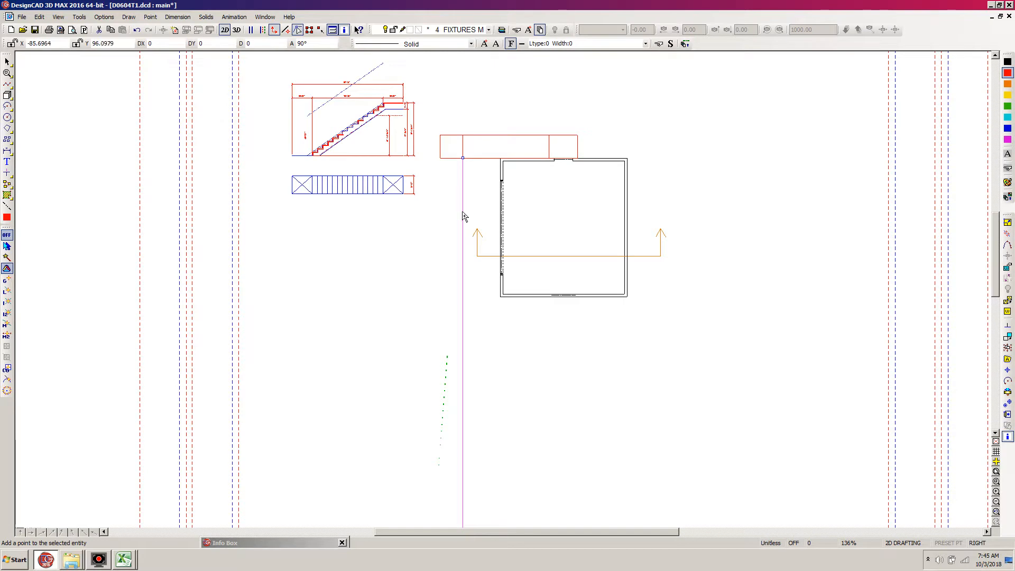
pyautogui.press('p')
pyautogui.click(462, 177)
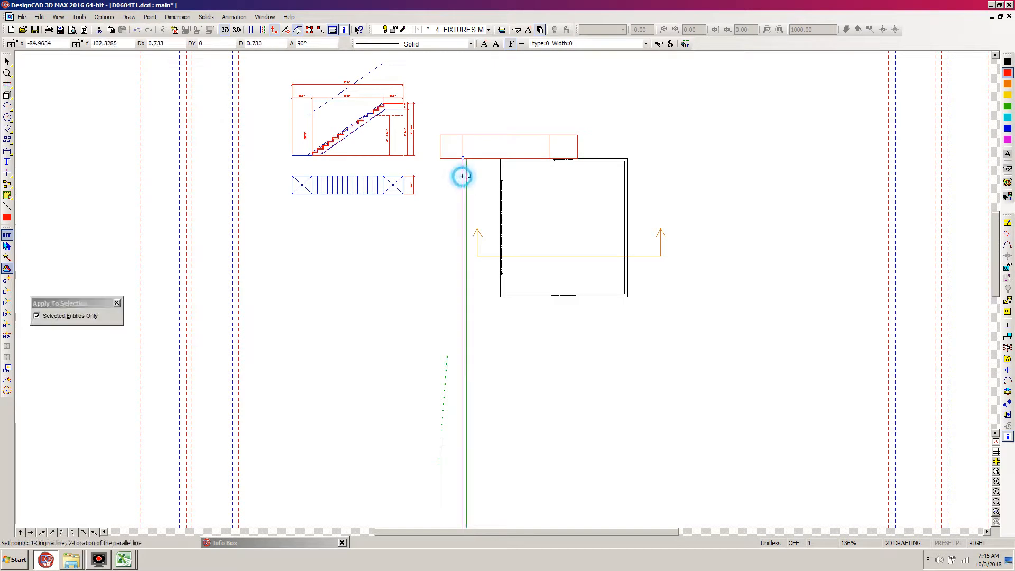
pyautogui.click(548, 156)
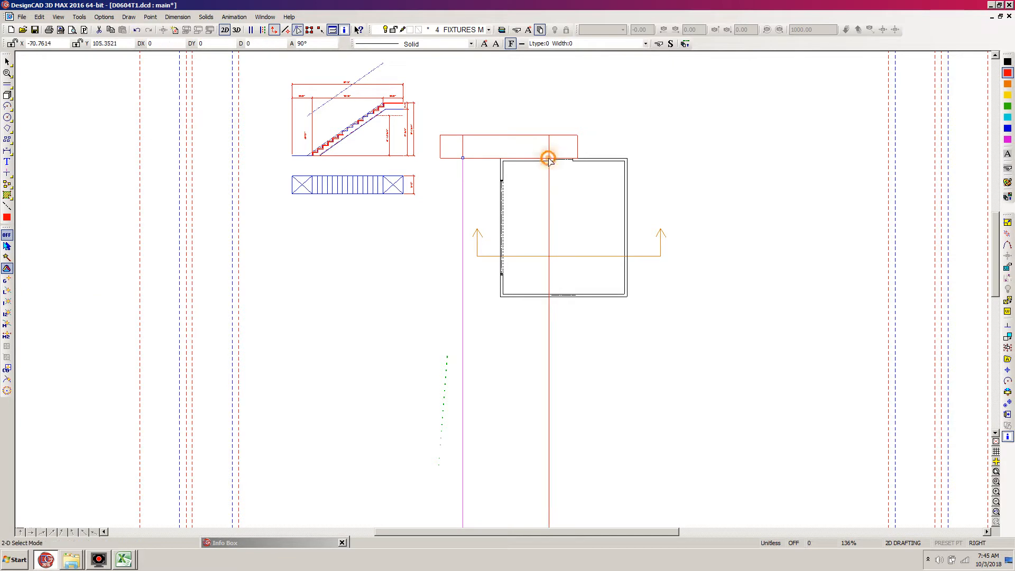
pyautogui.moveTo(994, 238); pyautogui.dragTo(996, 325)
pyautogui.click(488, 413)
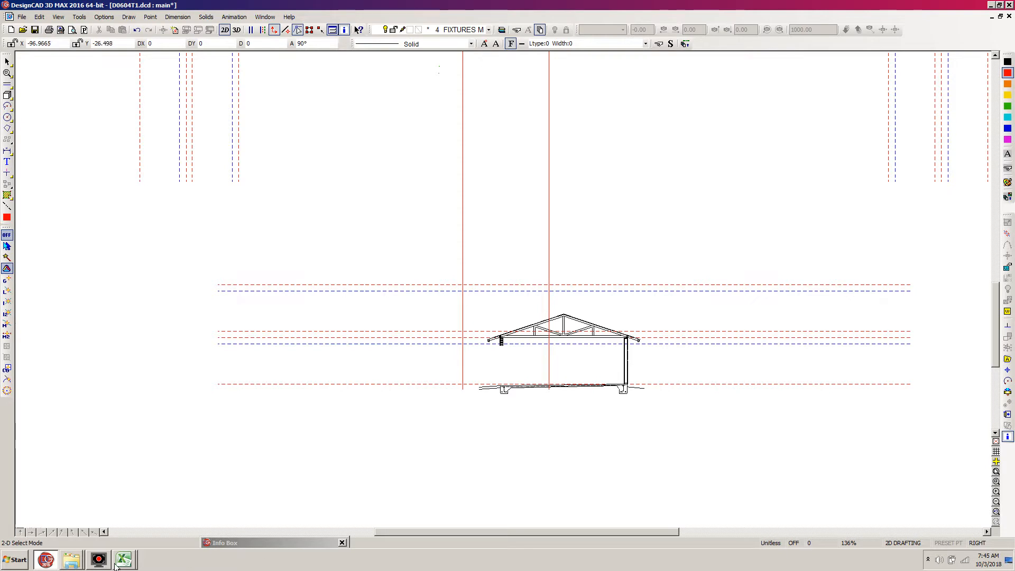
# Step: Copy the Riser Height value from the Excel stair calculation and return to the DesignCAD drawing
pyautogui.rightClick(133, 561)
pyautogui.click(124, 538)
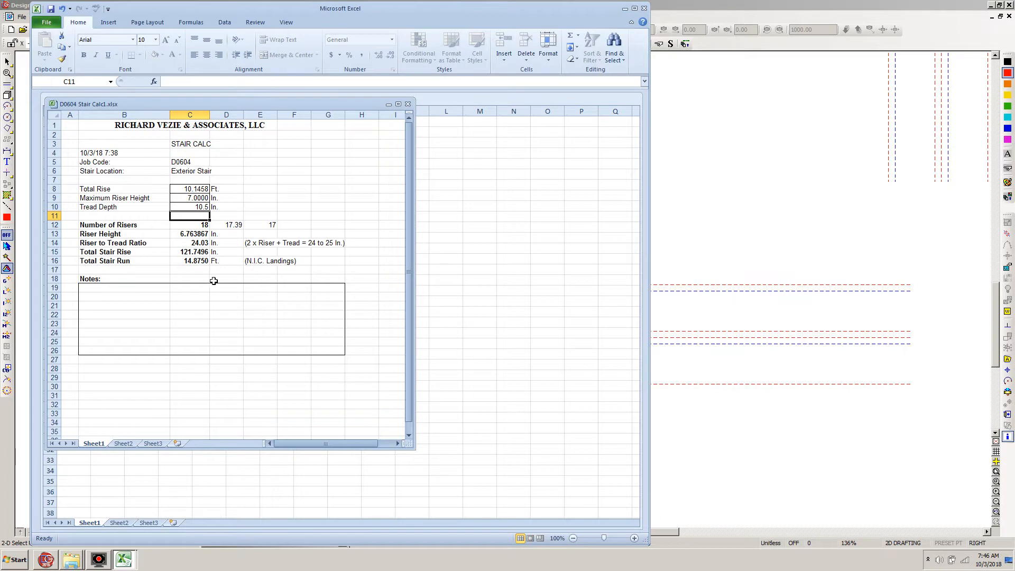
pyautogui.click(194, 234)
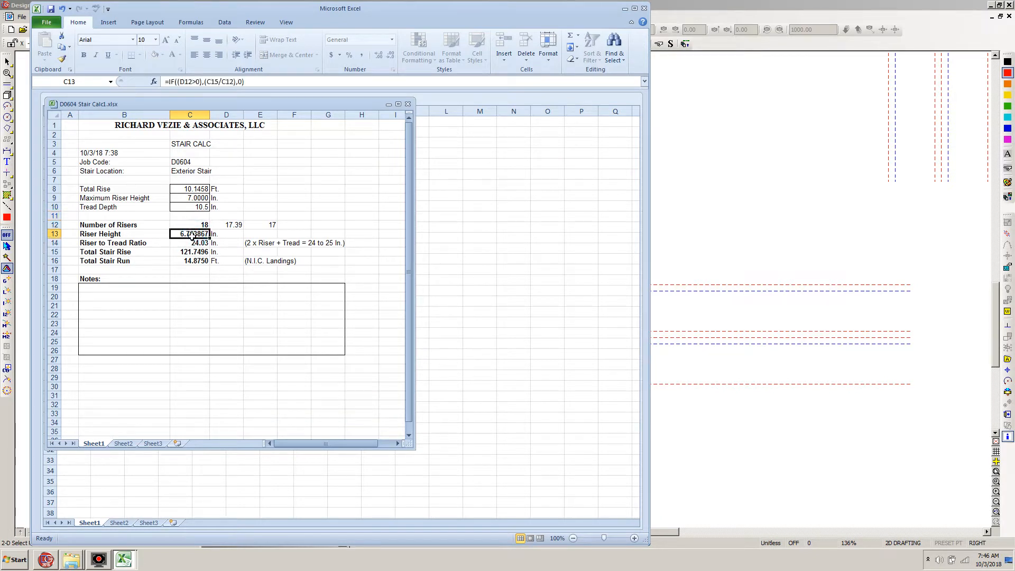
pyautogui.hotkey('ctrl', 'c')
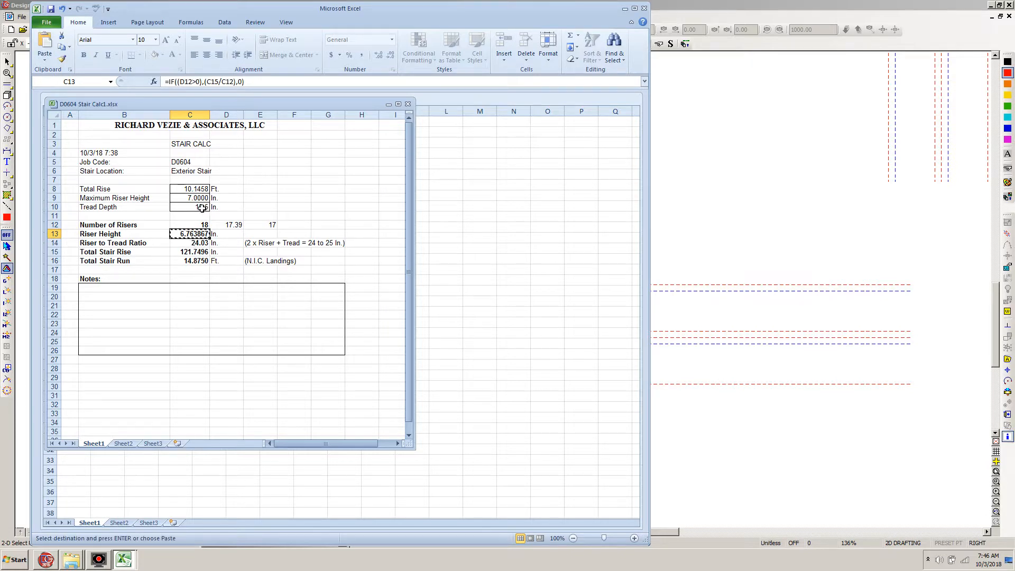
pyautogui.click(665, 5)
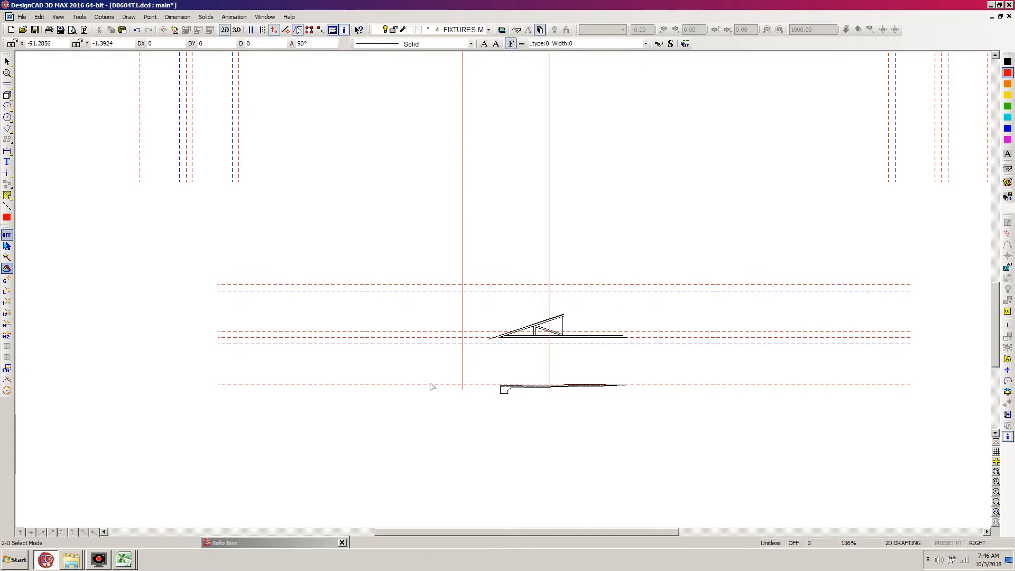
# Step: Start a line at the lower end of the outer vertical guide line and draw the first riser upward using the copied 6.763867 in. height
pyautogui.press('w')
pyautogui.click(626, 250)
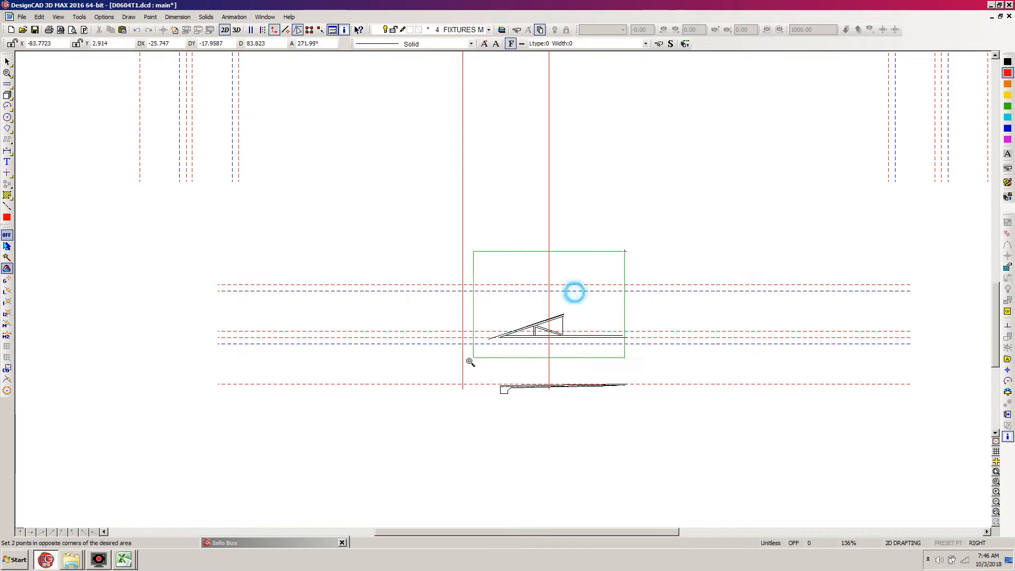
pyautogui.click(421, 417)
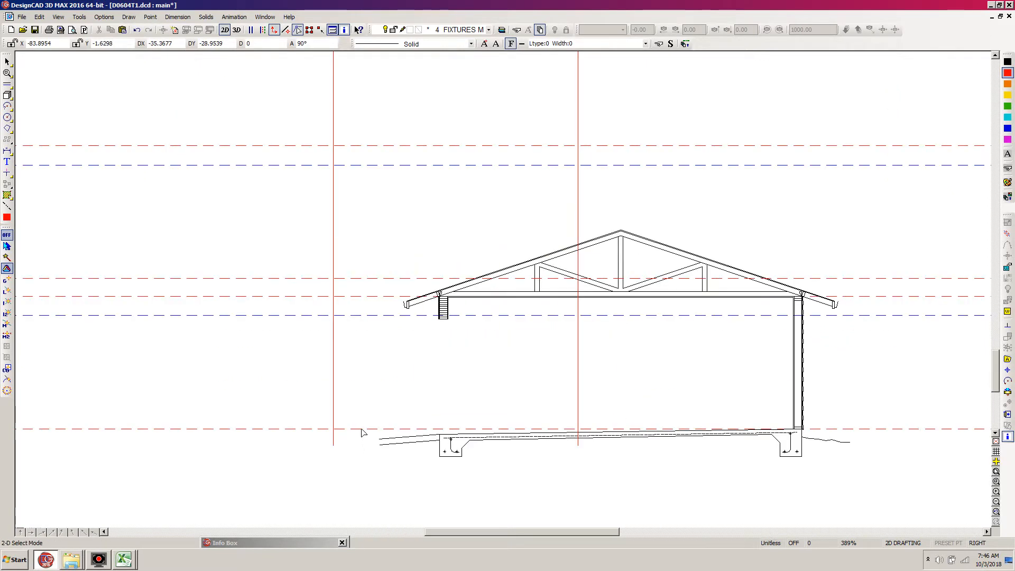
pyautogui.press('l')
pyautogui.click(333, 445)
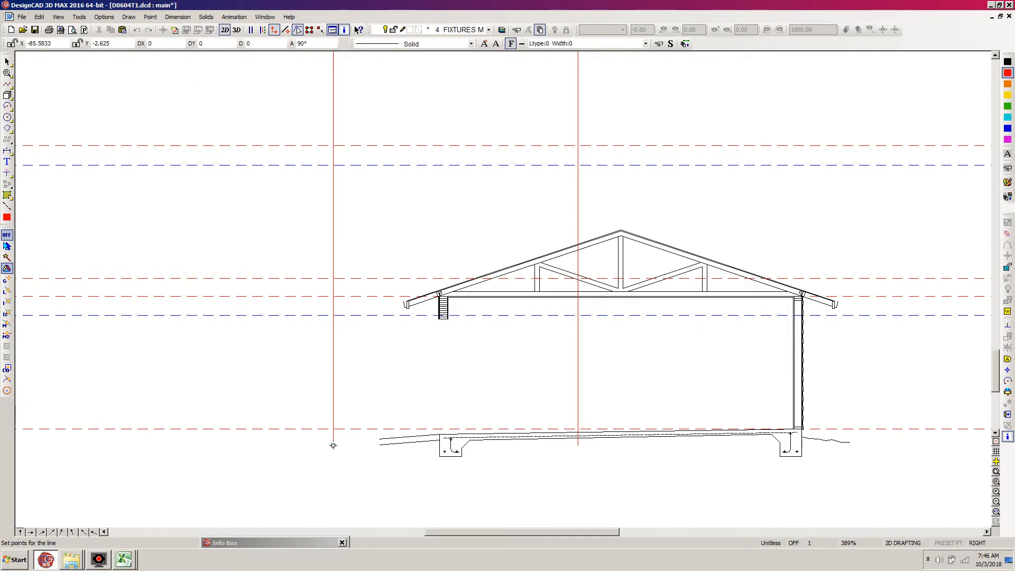
pyautogui.press("'")
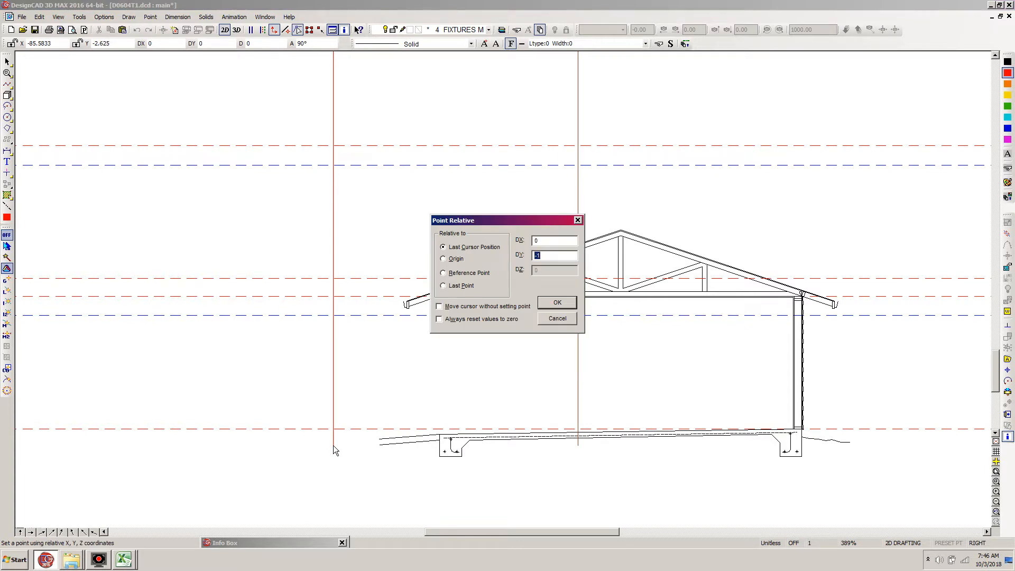
pyautogui.hotkey('ctrl', 'v')
pyautogui.press('Return')
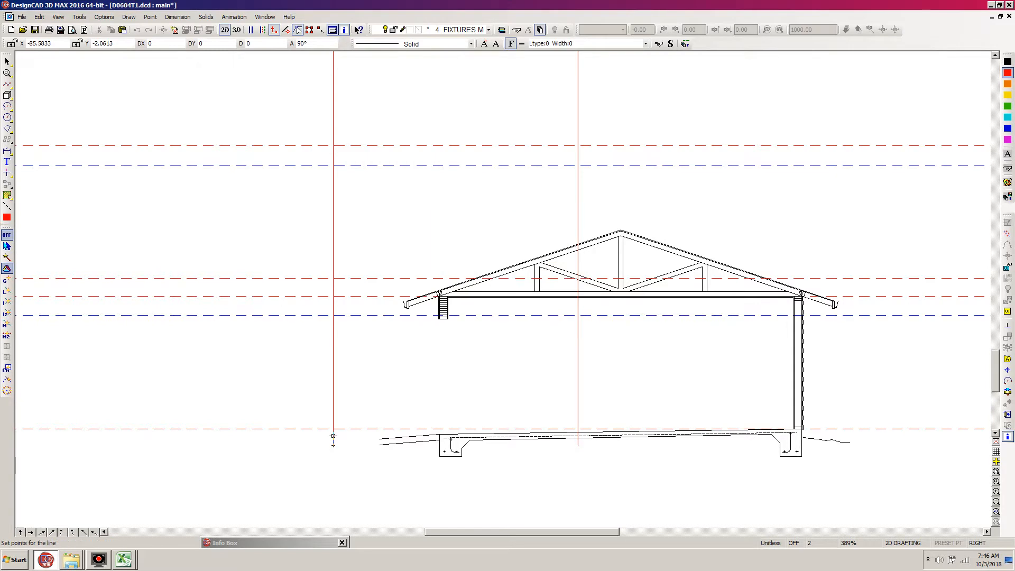
pyautogui.press('space')
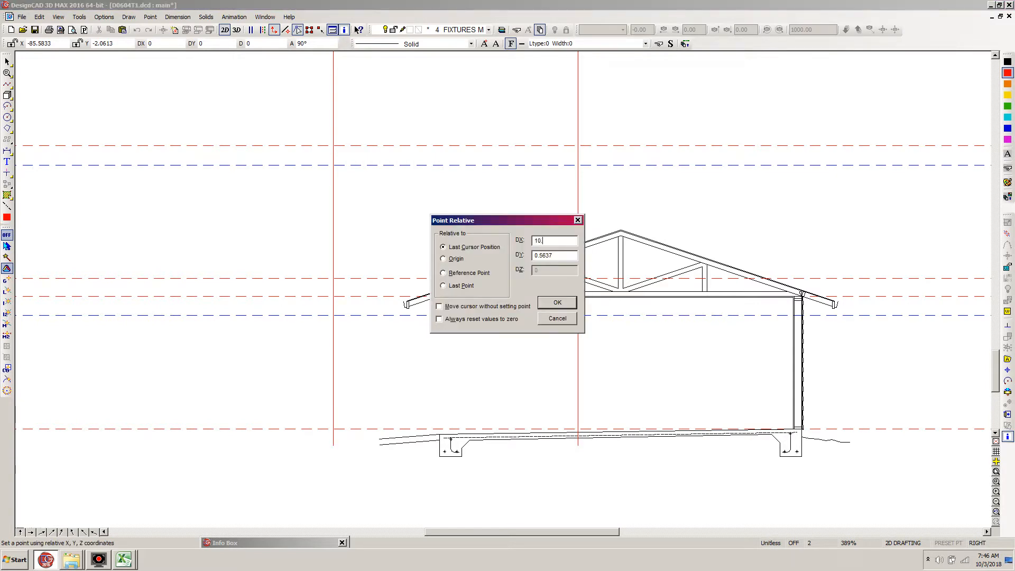
pyautogui.press('Tab')
pyautogui.write('0')
pyautogui.press('Return')
pyautogui.press('BackSpace')
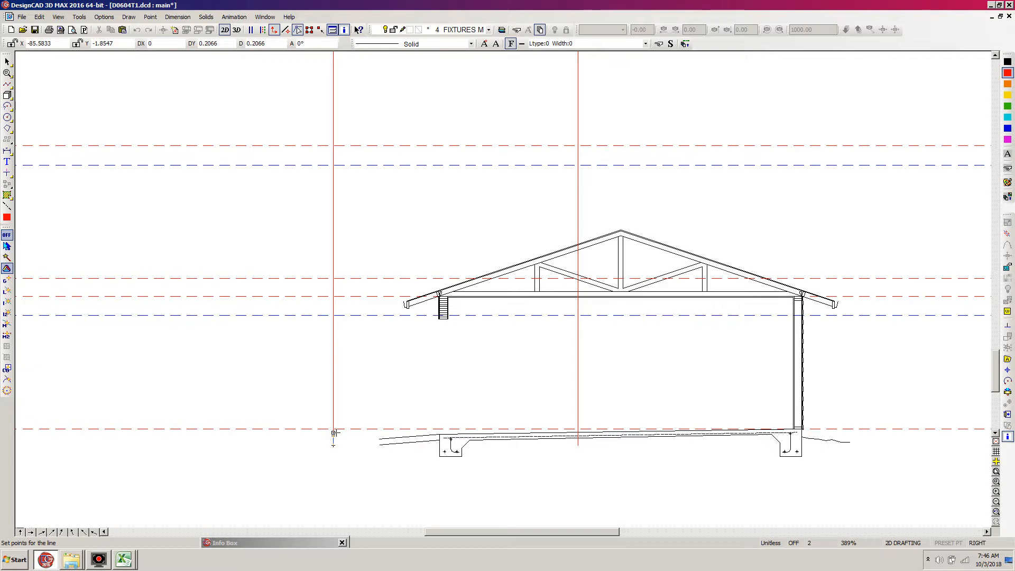
# Step: Draw the first tread horizontally from the top of the riser with DX 10.5" and DY 0, and finish the line
pyautogui.press("'")
pyautogui.write('10.5"')
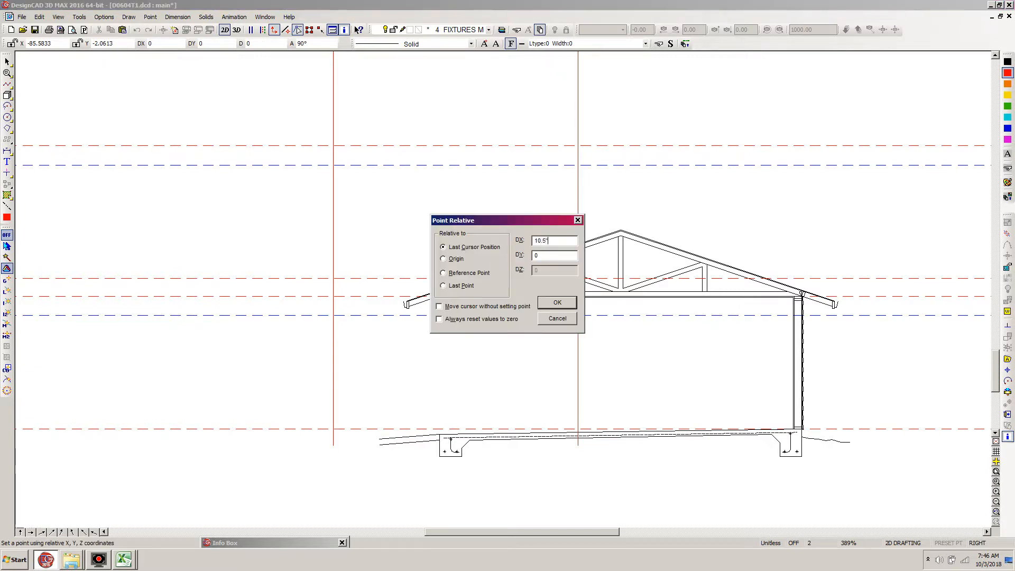
pyautogui.press('Return')
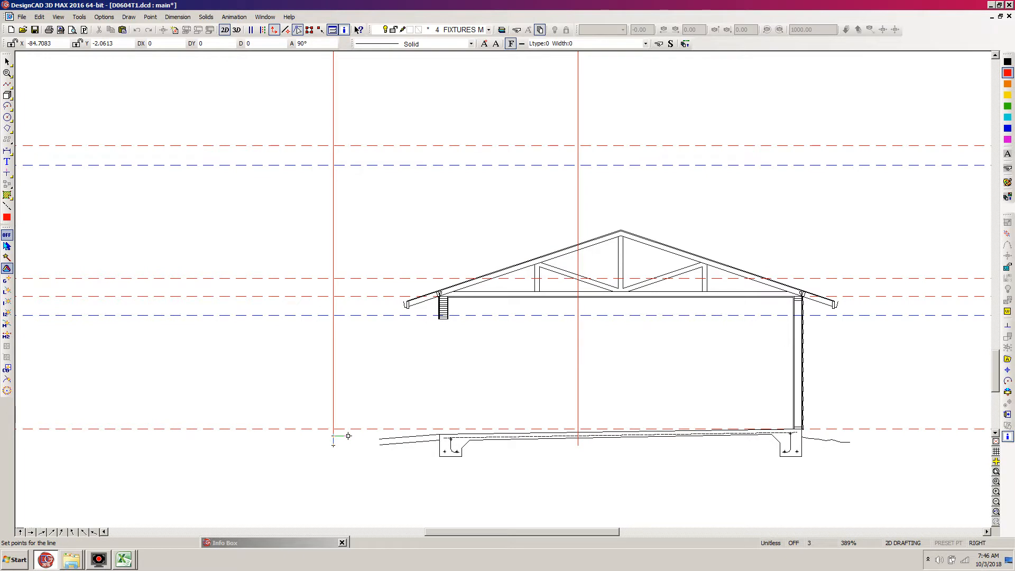
pyautogui.press('Escape')
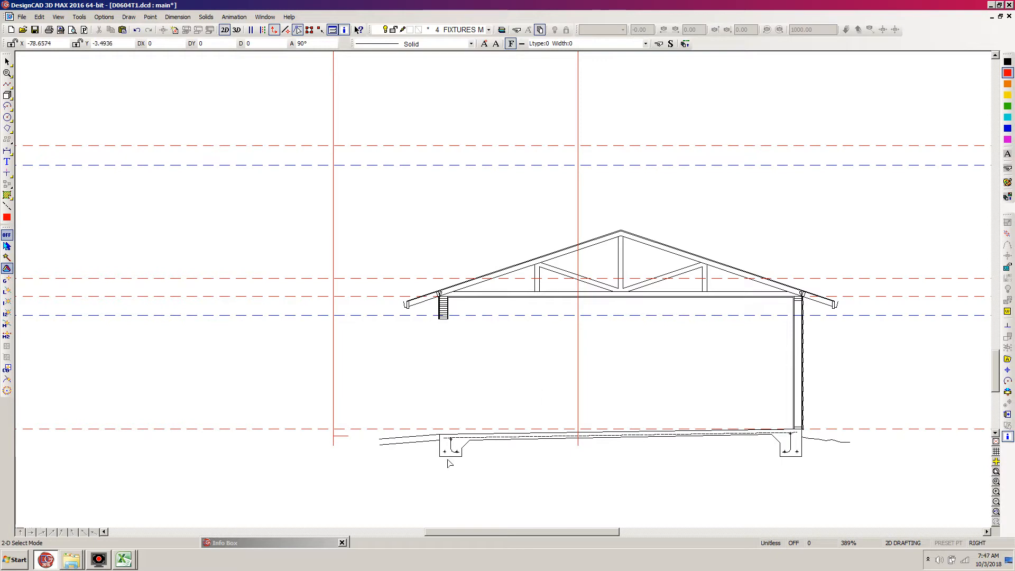
# Step: Copy the riser-and-tread line 16 times, end to end, up to the second vertical guide line, and save the drawing
pyautogui.click(333, 449)
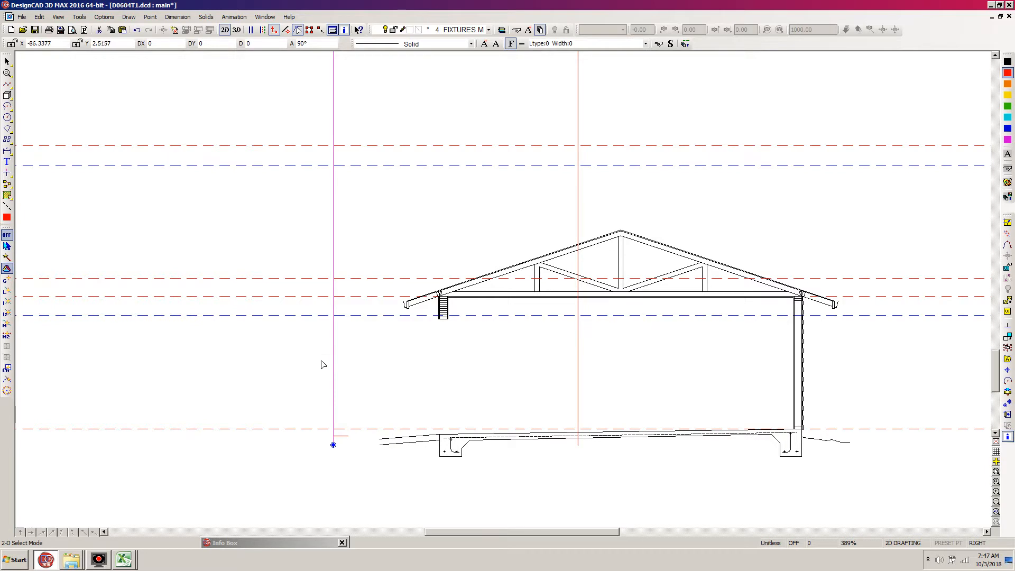
pyautogui.click(335, 436)
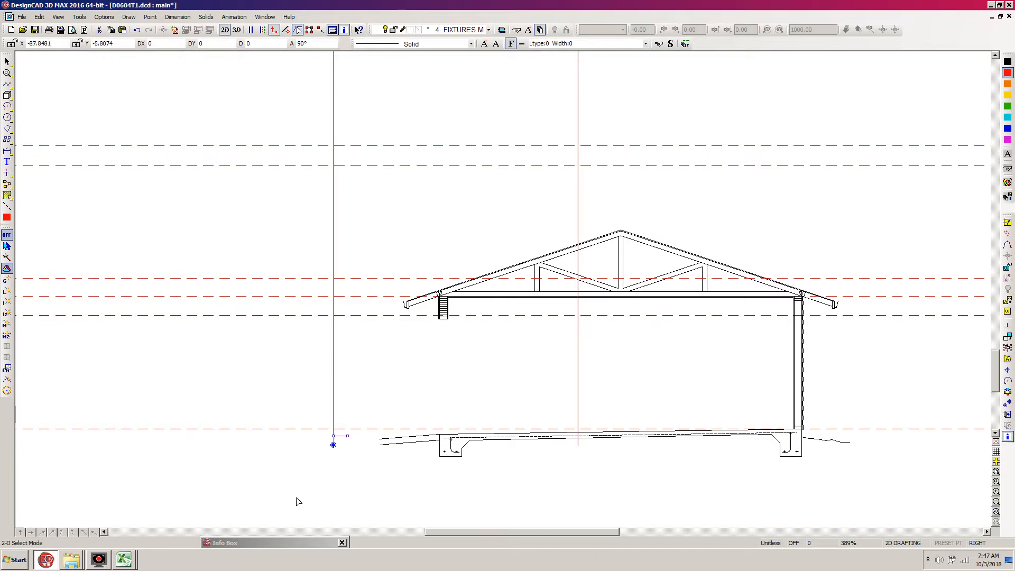
pyautogui.press('c')
pyautogui.rightClick(351, 431)
pyautogui.press('c')
pyautogui.rightClick(362, 419)
pyautogui.press('c')
pyautogui.rightClick(381, 411)
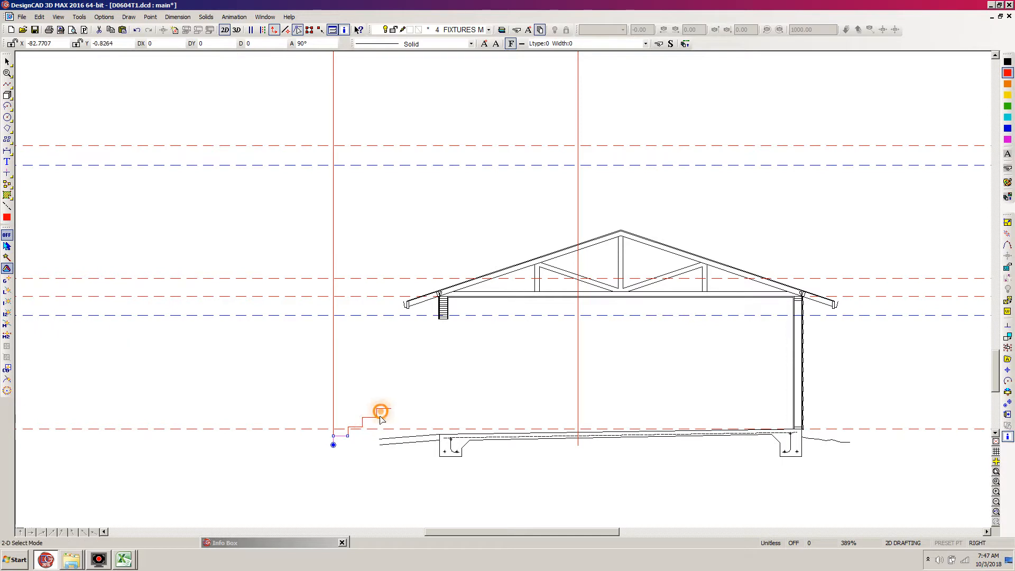
pyautogui.press('c')
pyautogui.rightClick(397, 402)
pyautogui.press('c')
pyautogui.rightClick(415, 394)
pyautogui.press('c')
pyautogui.rightClick(430, 385)
pyautogui.press('c')
pyautogui.rightClick(447, 378)
pyautogui.press('c')
pyautogui.rightClick(460, 365)
pyautogui.press('c')
pyautogui.rightClick(473, 357)
pyautogui.press('c')
pyautogui.rightClick(484, 348)
pyautogui.press('c')
pyautogui.rightClick(506, 335)
pyautogui.press('c')
pyautogui.rightClick(517, 328)
pyautogui.press('c')
pyautogui.rightClick(529, 323)
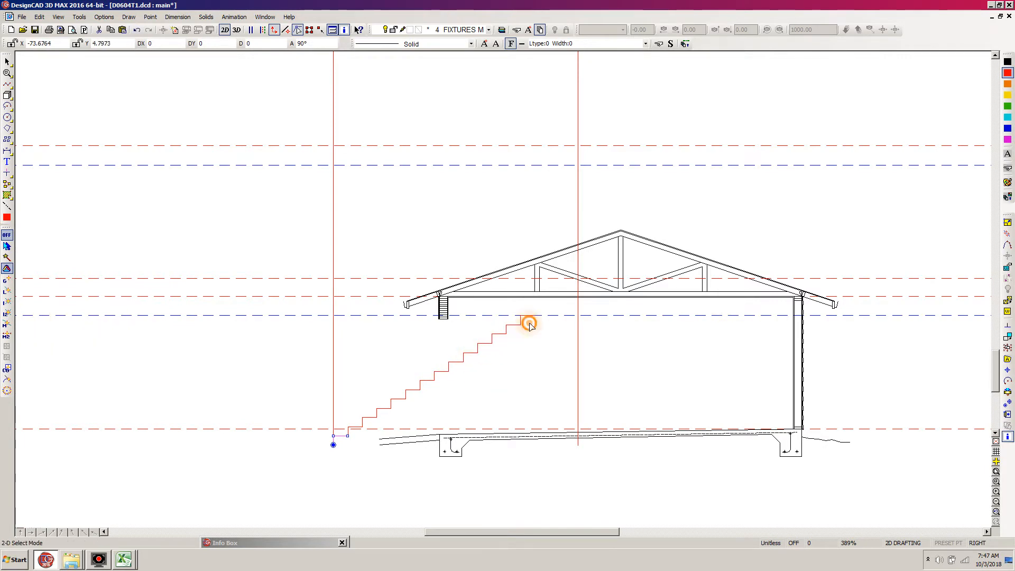
pyautogui.press('c')
pyautogui.rightClick(542, 315)
pyautogui.press('c')
pyautogui.rightClick(555, 305)
pyautogui.press('c')
pyautogui.rightClick(569, 296)
pyautogui.press('c')
pyautogui.press('Escape')
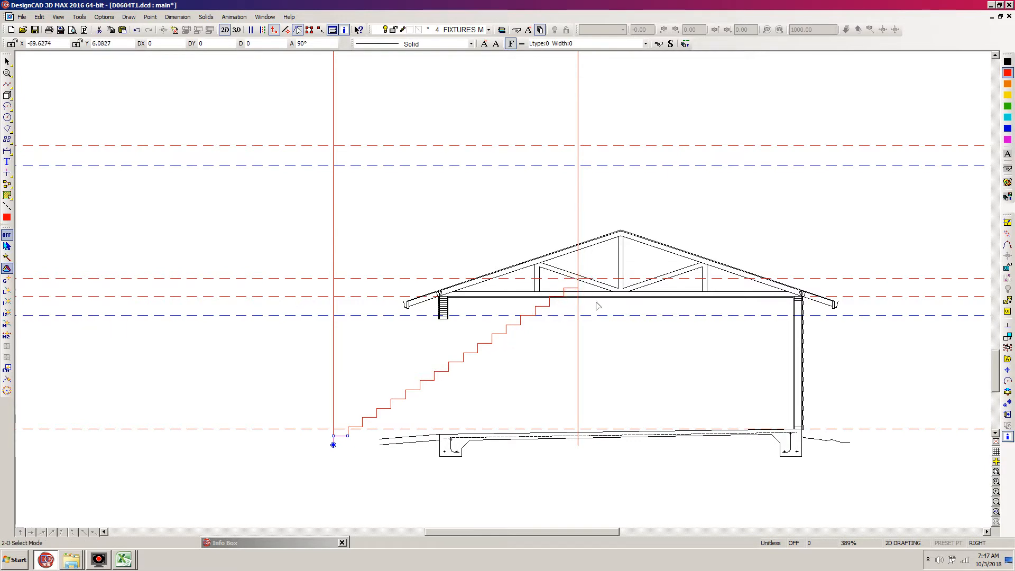
pyautogui.press('Escape')
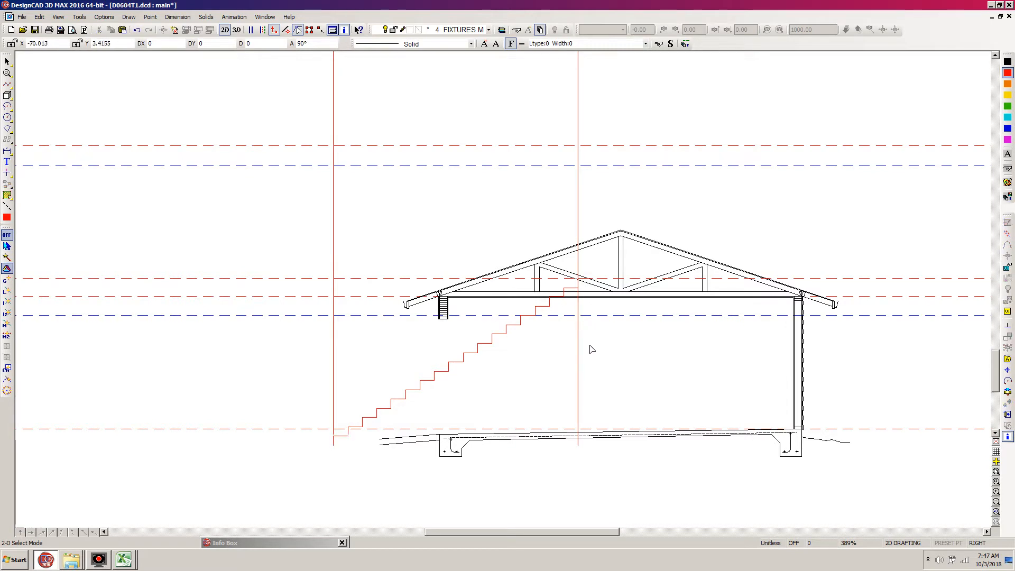
pyautogui.hotkey('ctrl', 's')
# Step: Hide the SEC A layer and save the drawing
pyautogui.press('l')
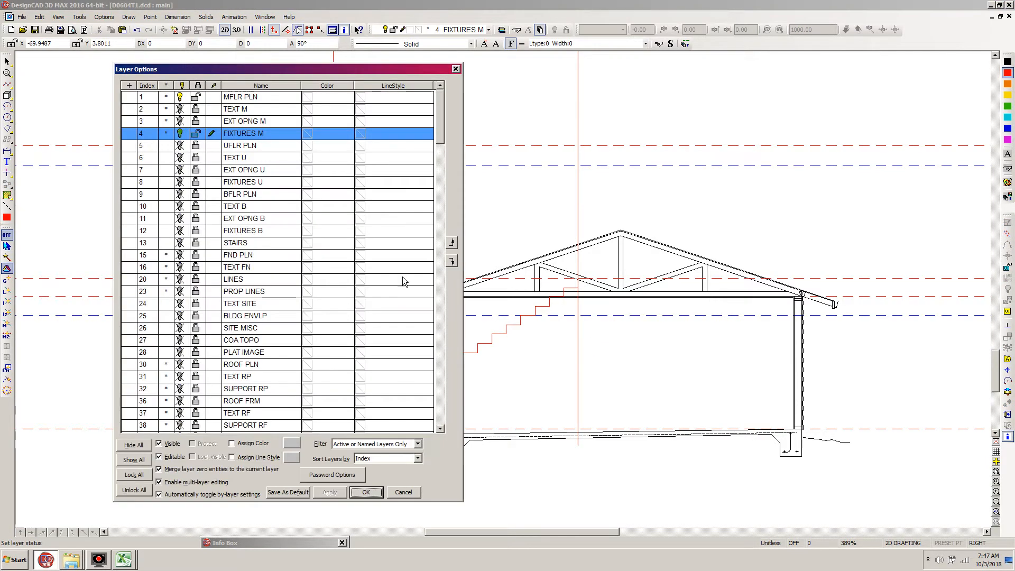
pyautogui.moveTo(443, 132); pyautogui.dragTo(439, 197)
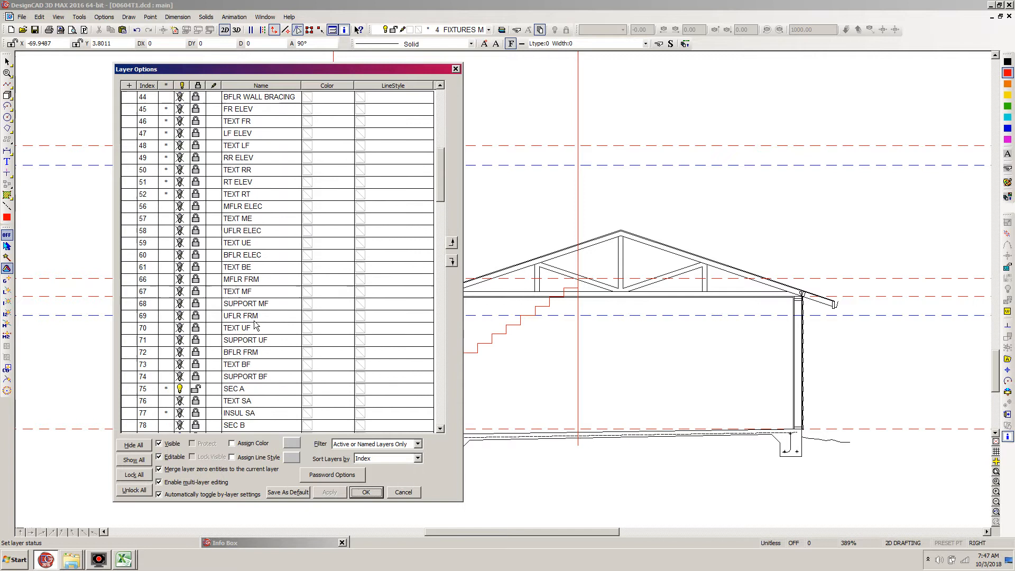
pyautogui.click(180, 388)
pyautogui.click(370, 492)
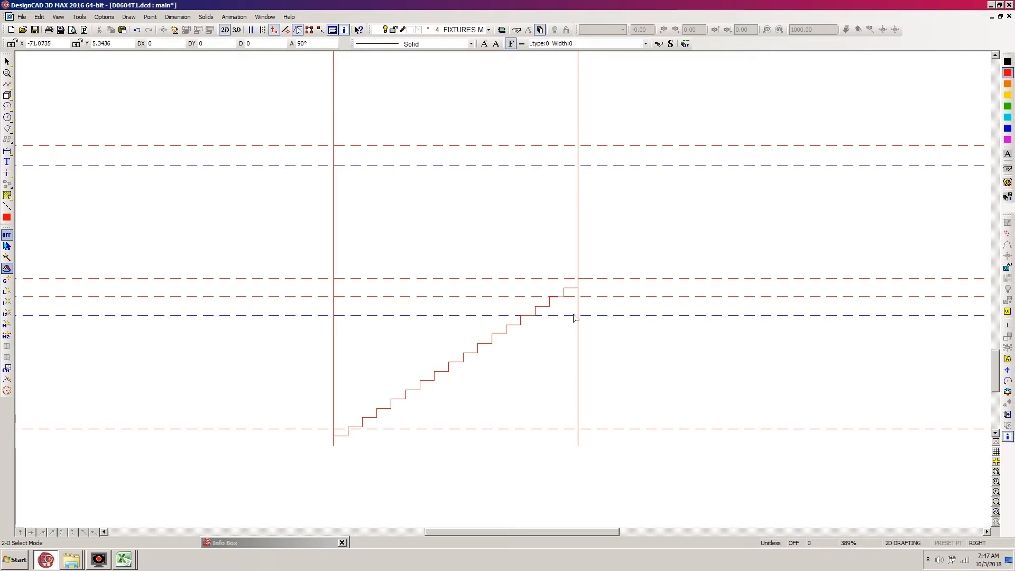
pyautogui.click(615, 257)
pyautogui.hotkey('ctrl', 's')
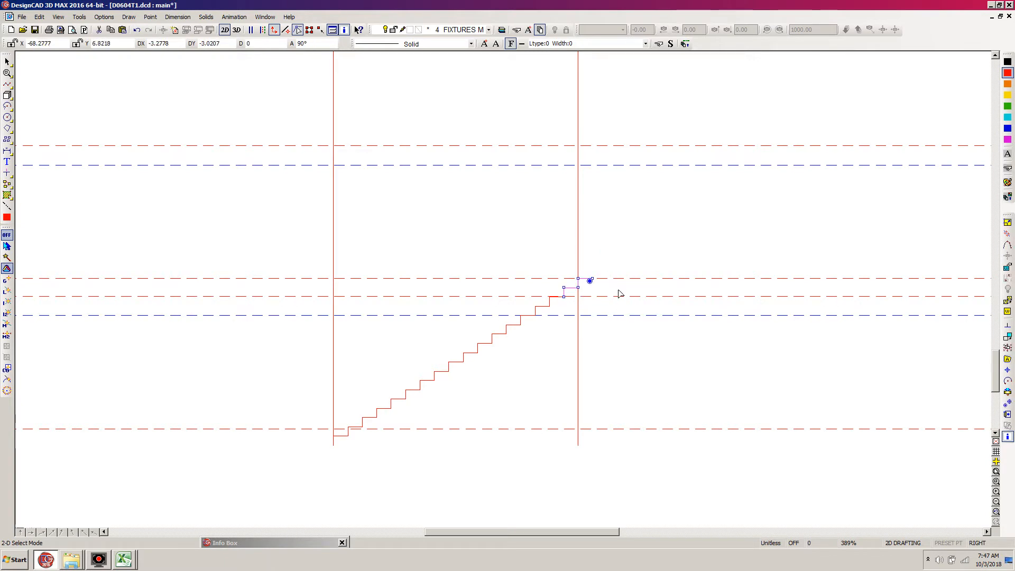
pyautogui.press('l')
pyautogui.click(642, 272)
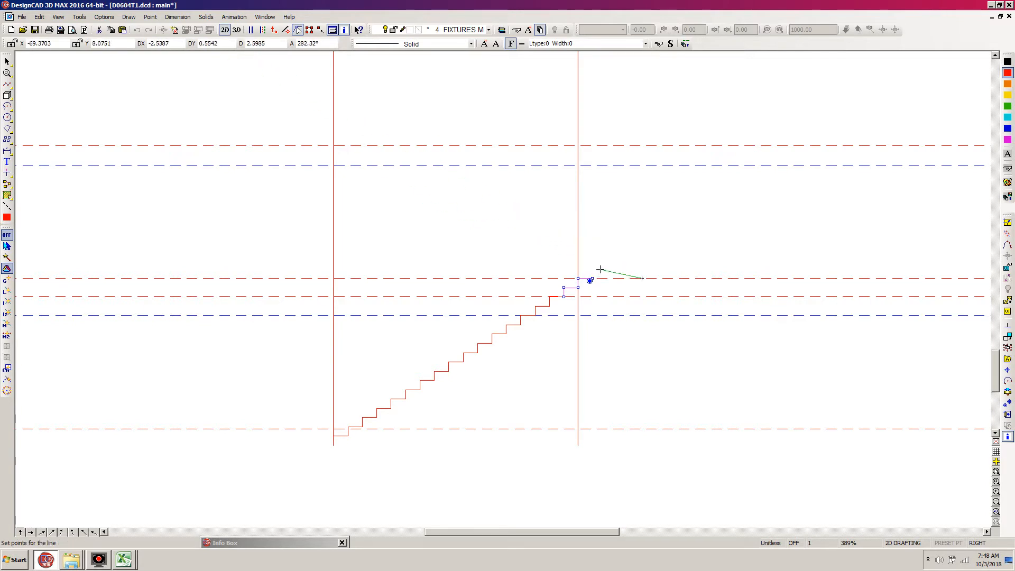
pyautogui.press('c')
pyautogui.press('Escape')
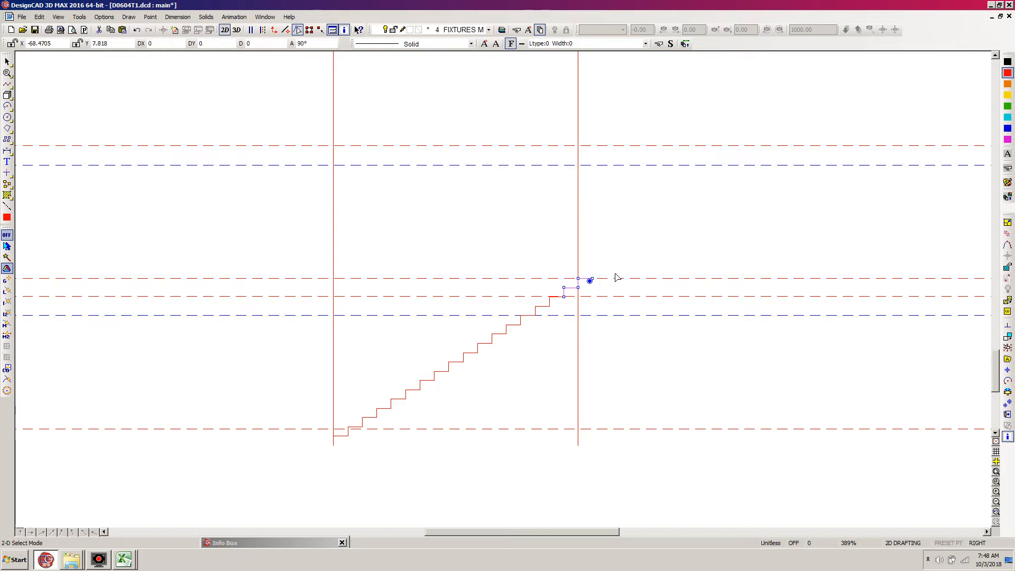
pyautogui.click(613, 261)
pyautogui.moveTo(660, 246); pyautogui.dragTo(276, 465)
pyautogui.click(827, 273)
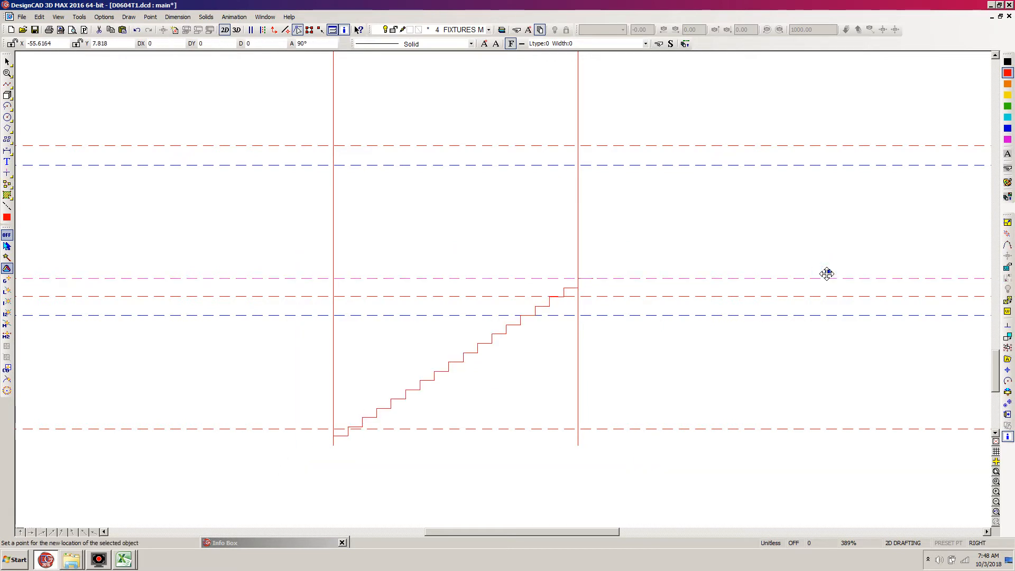
pyautogui.press('Escape')
pyautogui.click(448, 371)
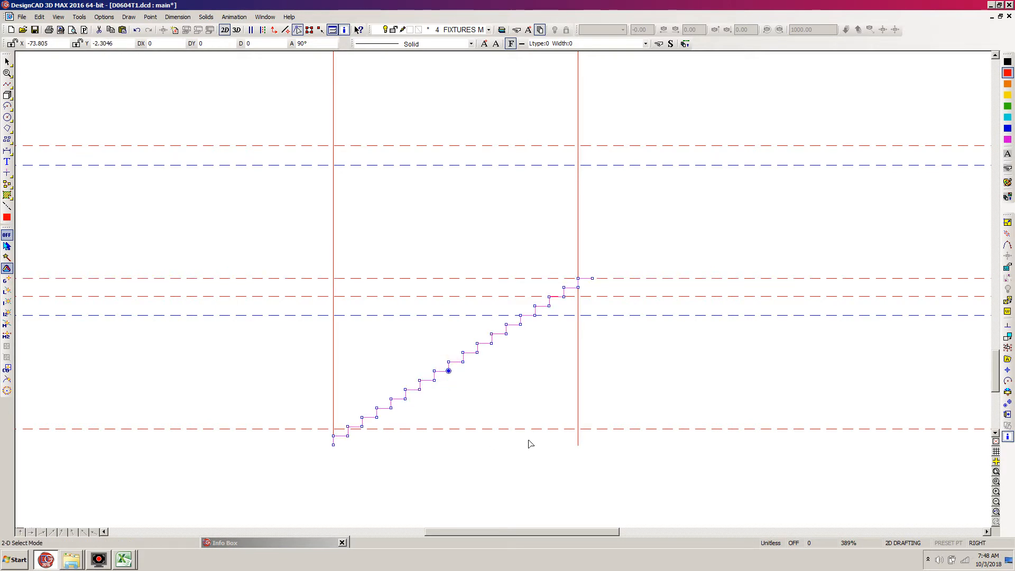
pyautogui.click(545, 451)
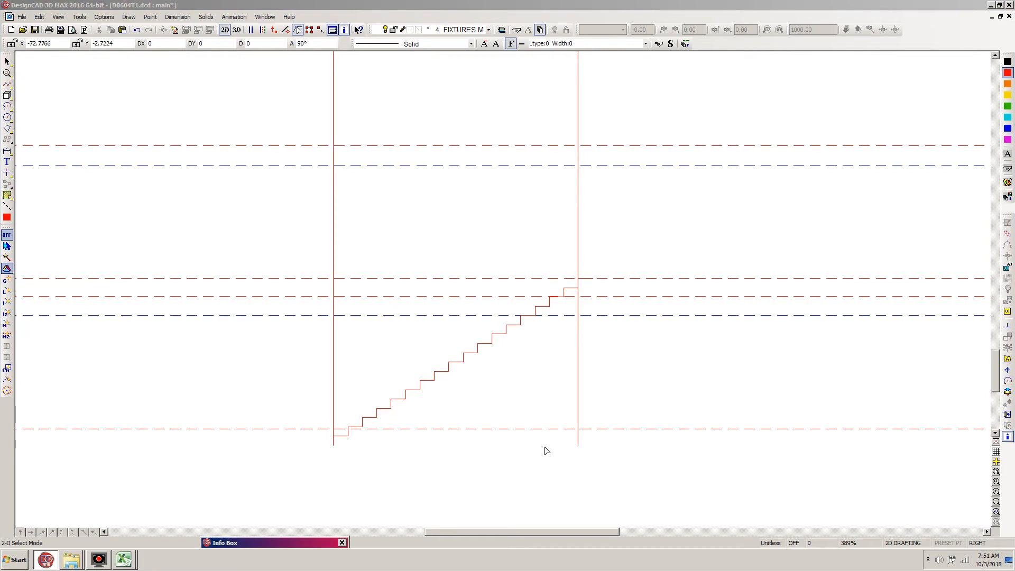
# Step: Draw the top tread line across the stair outline in plan, starting DX -10.5" and DY 0 from the upper guide line
pyautogui.click(639, 7)
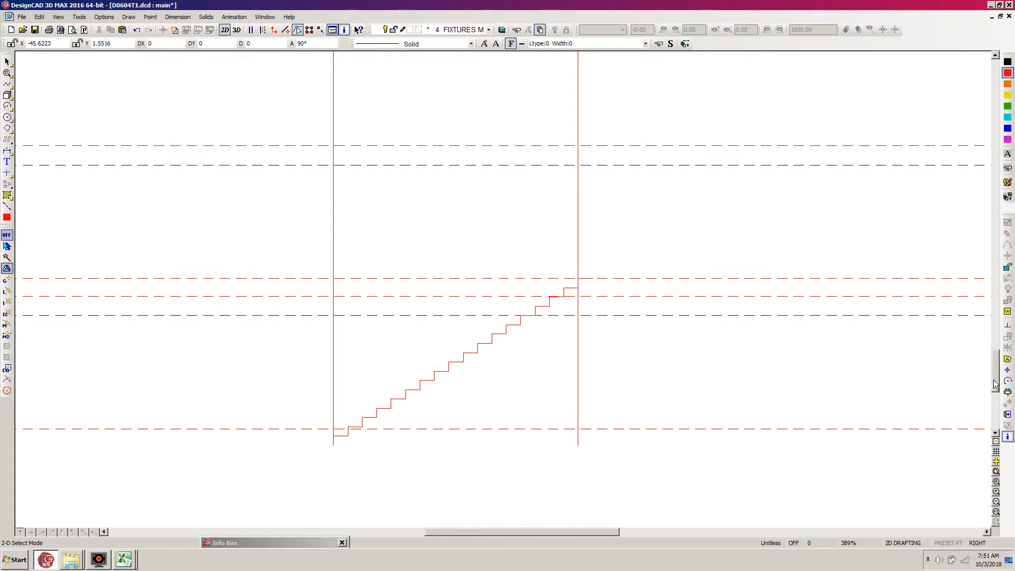
pyautogui.moveTo(994, 385); pyautogui.dragTo(991, 240)
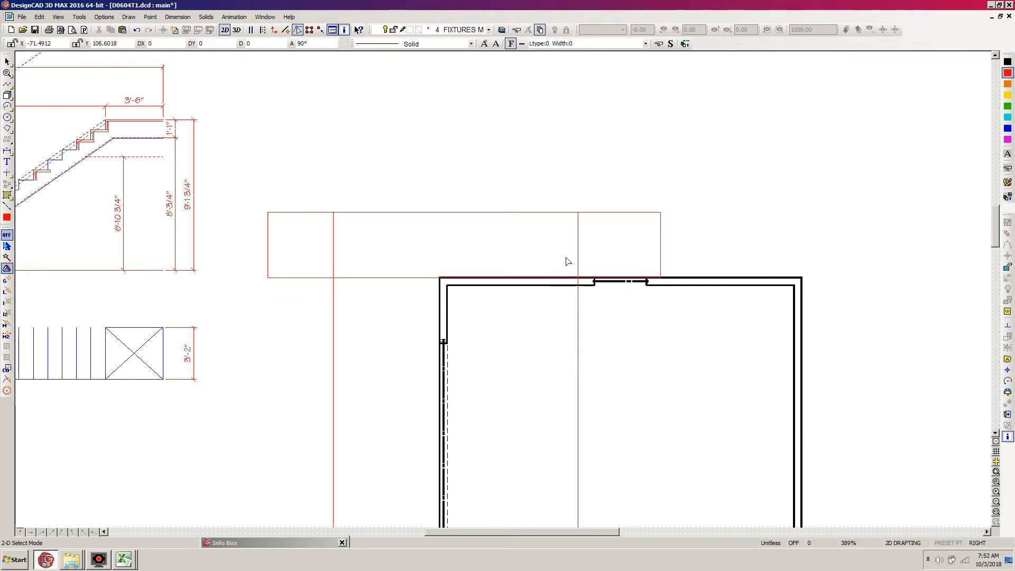
pyautogui.press('l')
pyautogui.press("'")
pyautogui.write('-10.5')
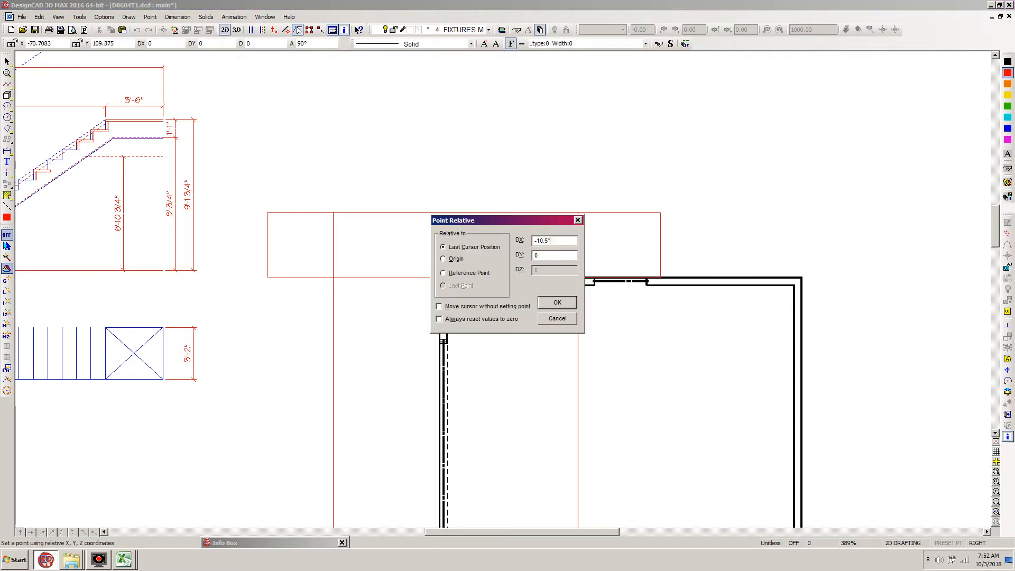
pyautogui.press('Return')
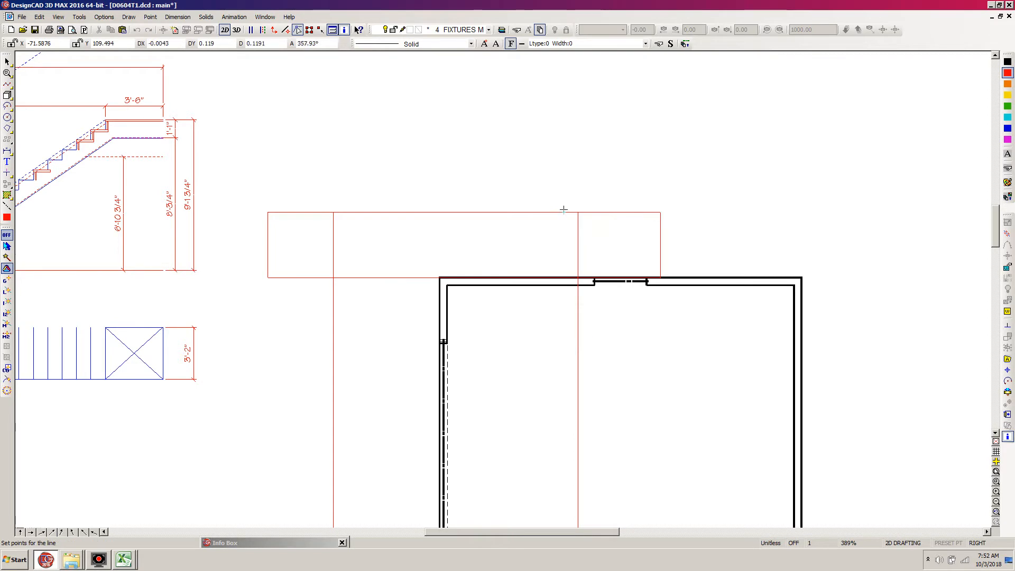
pyautogui.press('F8')
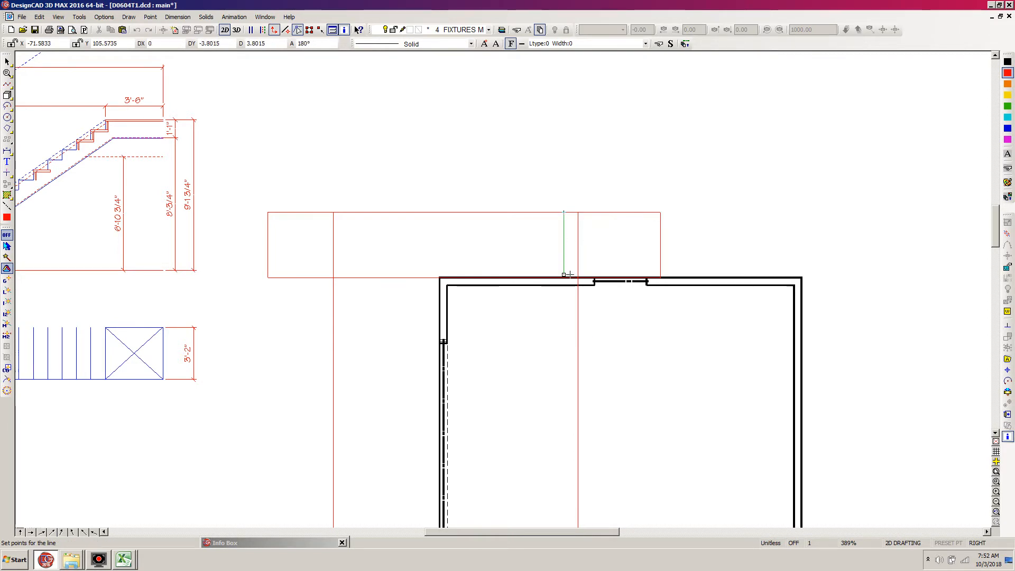
pyautogui.click(570, 277)
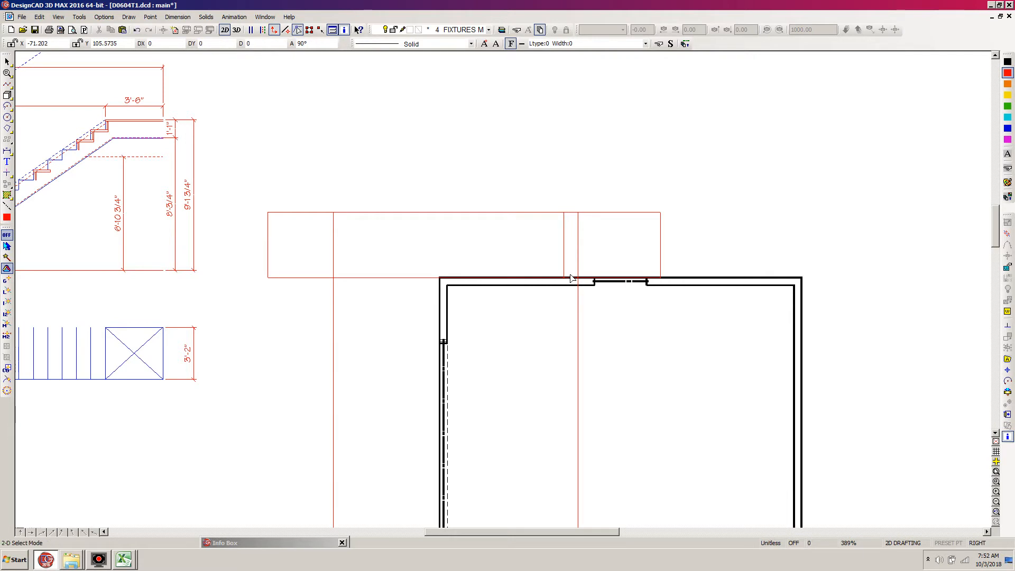
# Step: Select the new tread line and place its second selection handle where the adjacent guide line meets the stair outline's outer edge
pyautogui.click(564, 238)
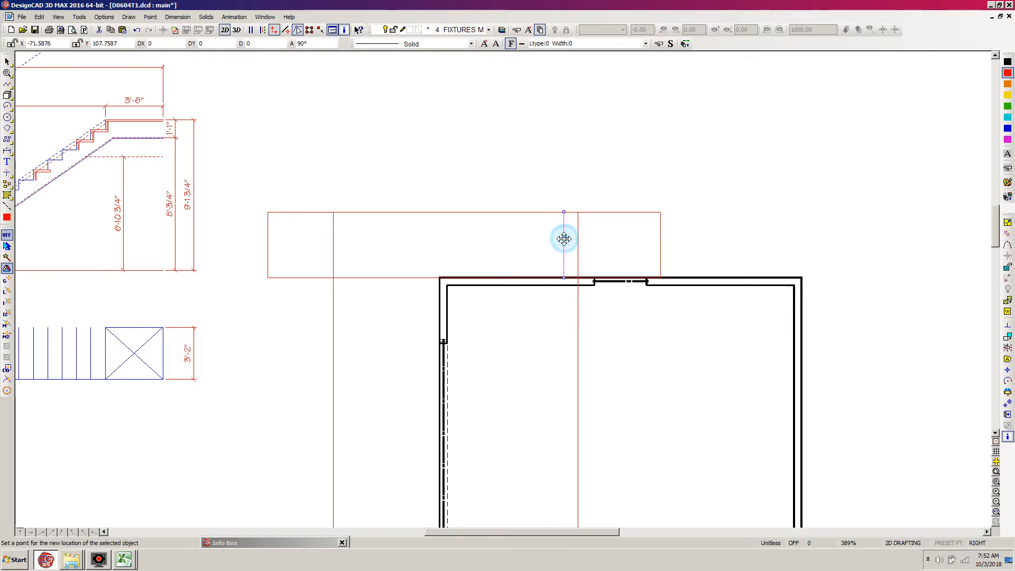
pyautogui.click(1007, 405)
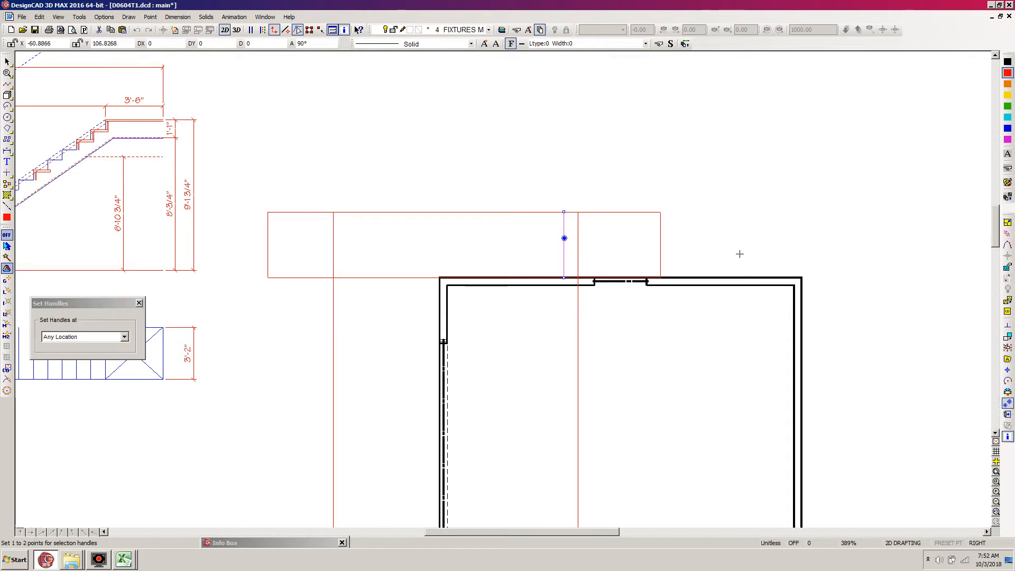
pyautogui.click(587, 203)
pyautogui.press('Return')
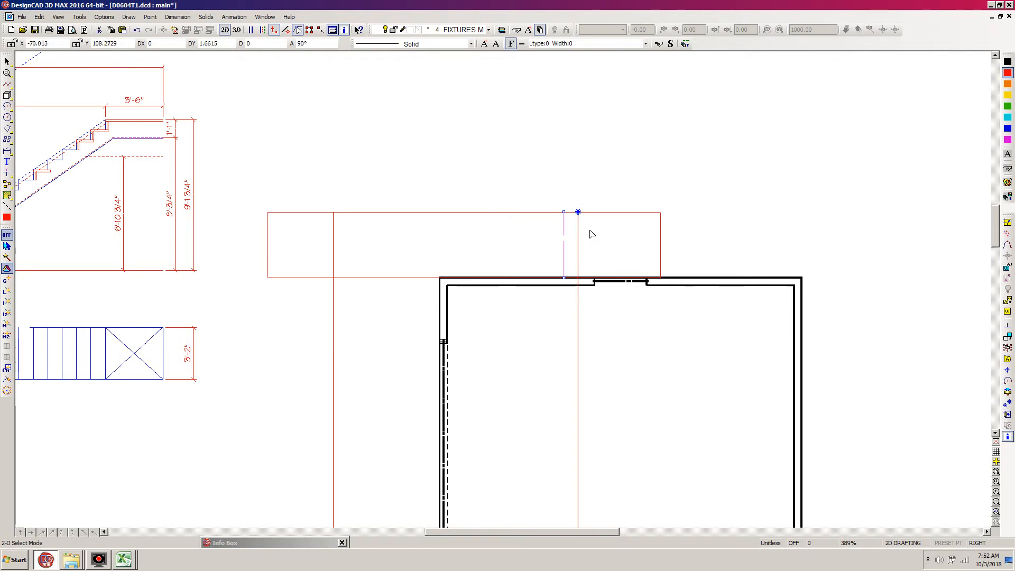
pyautogui.click(273, 30)
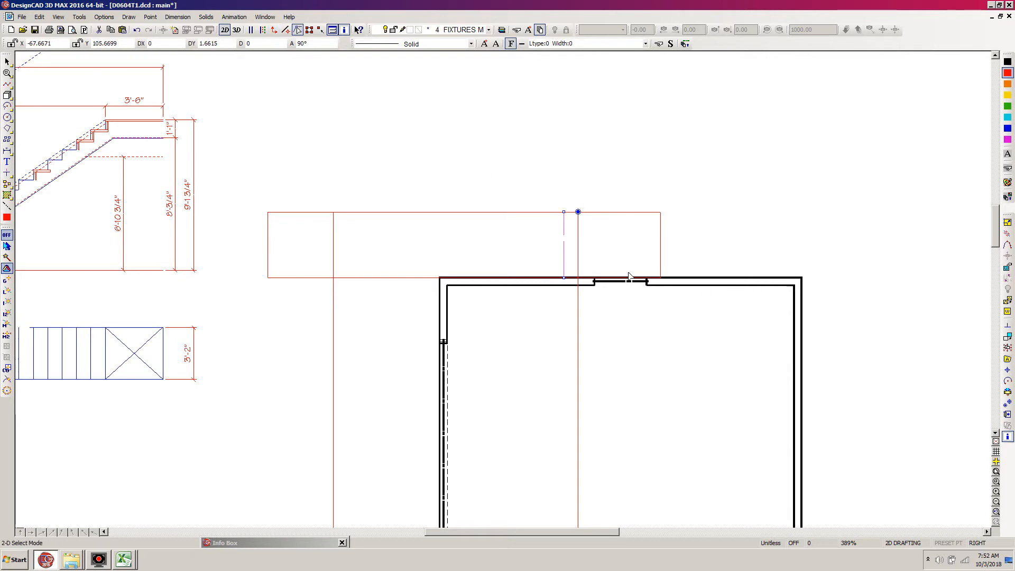
# Step: Copy the tread line 15 times at one-tread spacing along the stair outline toward the lower landing
pyautogui.hotkey('ctrl', 'c')
pyautogui.click(550, 212)
pyautogui.click(535, 212)
pyautogui.click(520, 212)
pyautogui.click(506, 212)
pyautogui.click(491, 212)
pyautogui.click(477, 212)
pyautogui.click(463, 212)
pyautogui.click(448, 212)
pyautogui.click(434, 212)
pyautogui.click(420, 212)
pyautogui.click(404, 212)
pyautogui.click(390, 212)
pyautogui.click(376, 211)
pyautogui.click(362, 211)
pyautogui.click(346, 212)
pyautogui.click(333, 297)
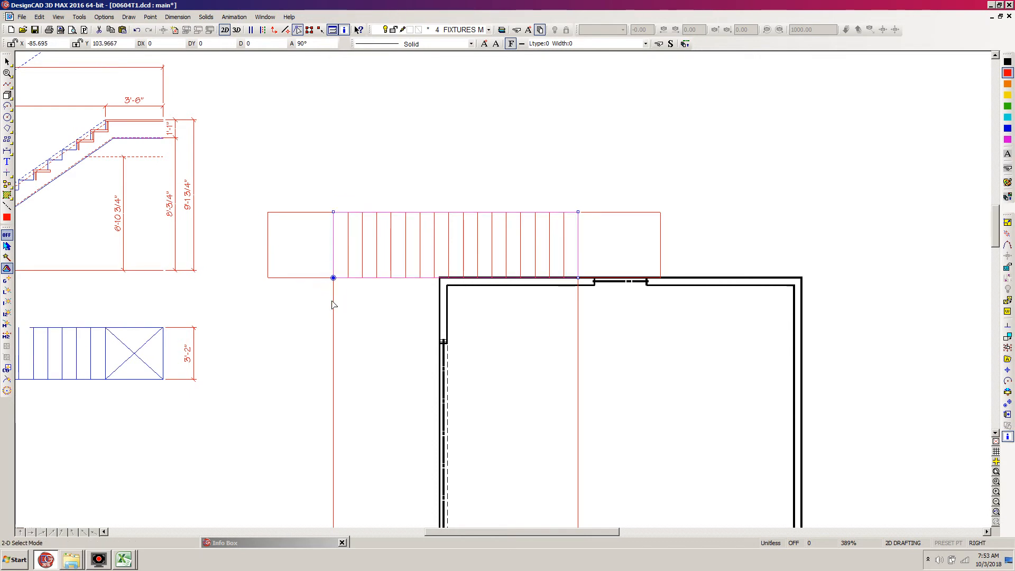
pyautogui.click(341, 281)
pyautogui.press('v')
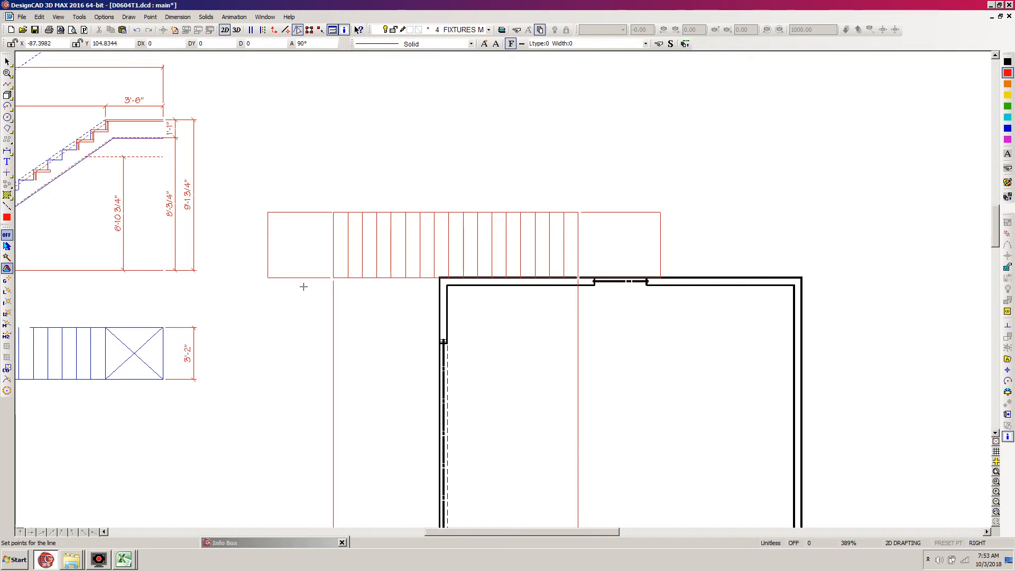
pyautogui.click(333, 277)
pyautogui.press('Escape')
pyautogui.moveTo(341, 199); pyautogui.dragTo(323, 288)
pyautogui.press('Escape')
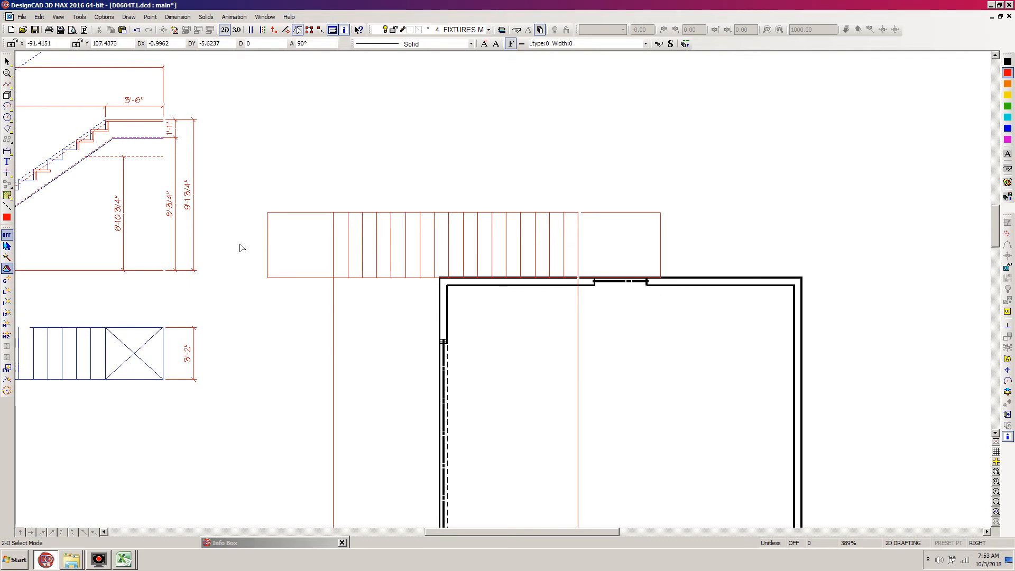
# Step: Dimension the horizontal distance from the lower landing's outer corner to the nearest garage corner, and undo the dimension
pyautogui.press('d')
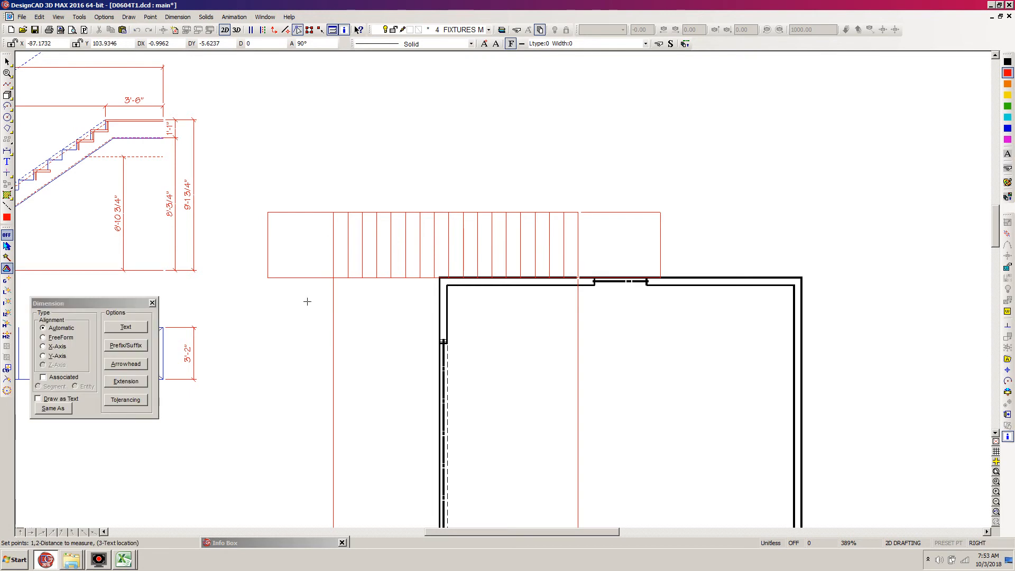
pyautogui.click(268, 277)
pyautogui.click(439, 277)
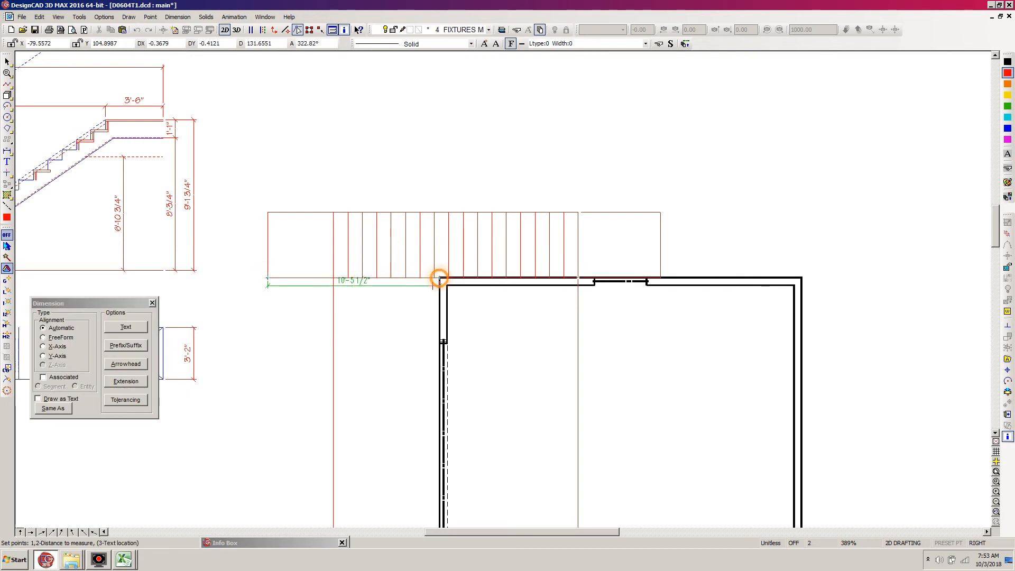
pyautogui.click(406, 326)
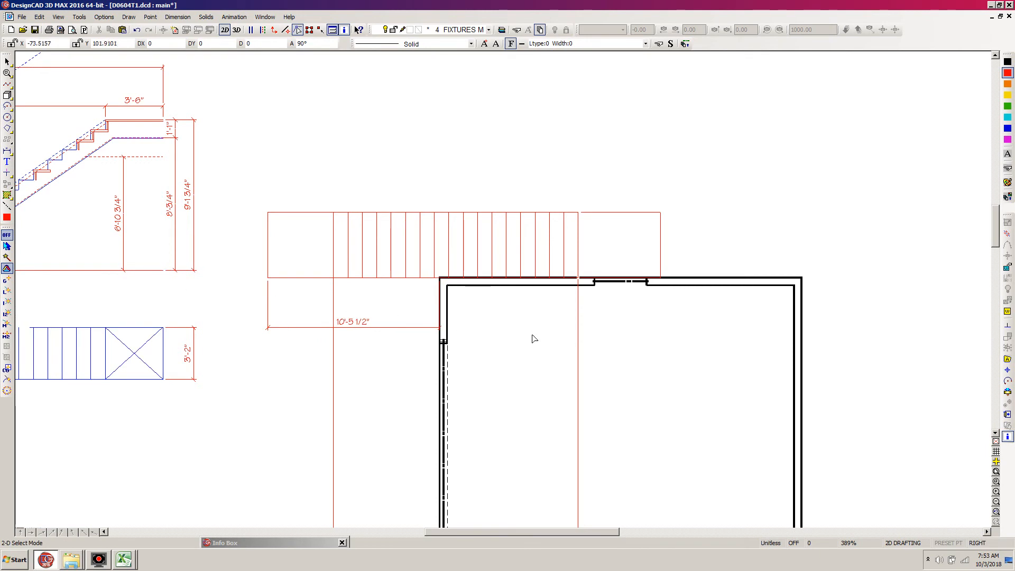
pyautogui.hotkey('ctrl', 'z')
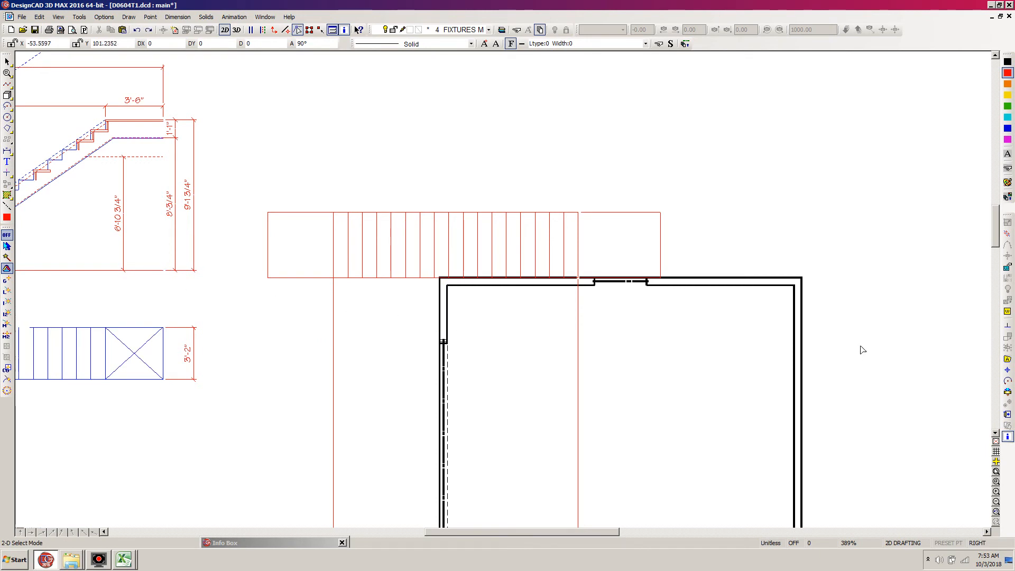
# Step: Delete the old reference stair section and plan, including their dimensions, beside the garage plan
pyautogui.press('f')
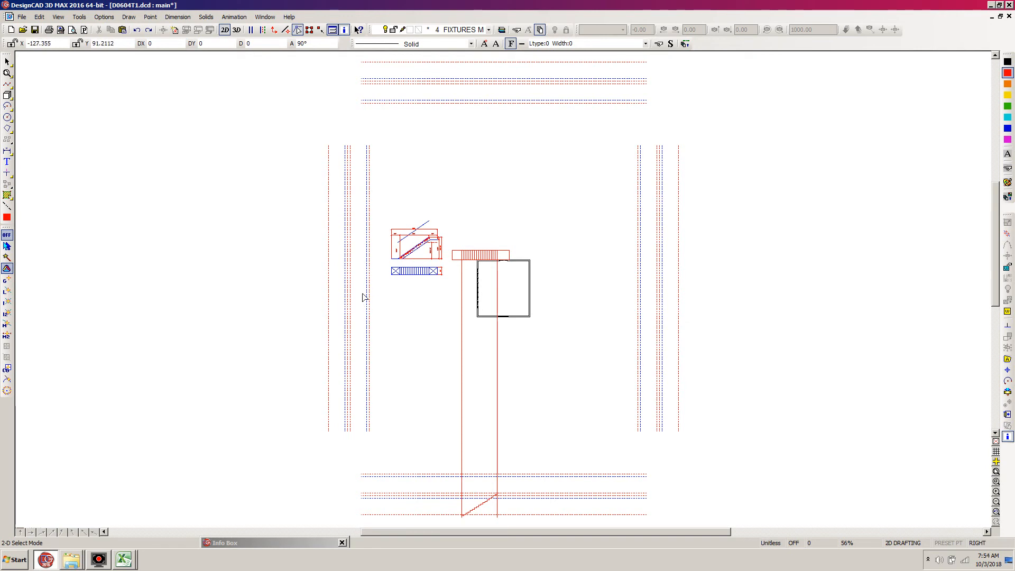
pyautogui.moveTo(350, 292); pyautogui.dragTo(448, 213)
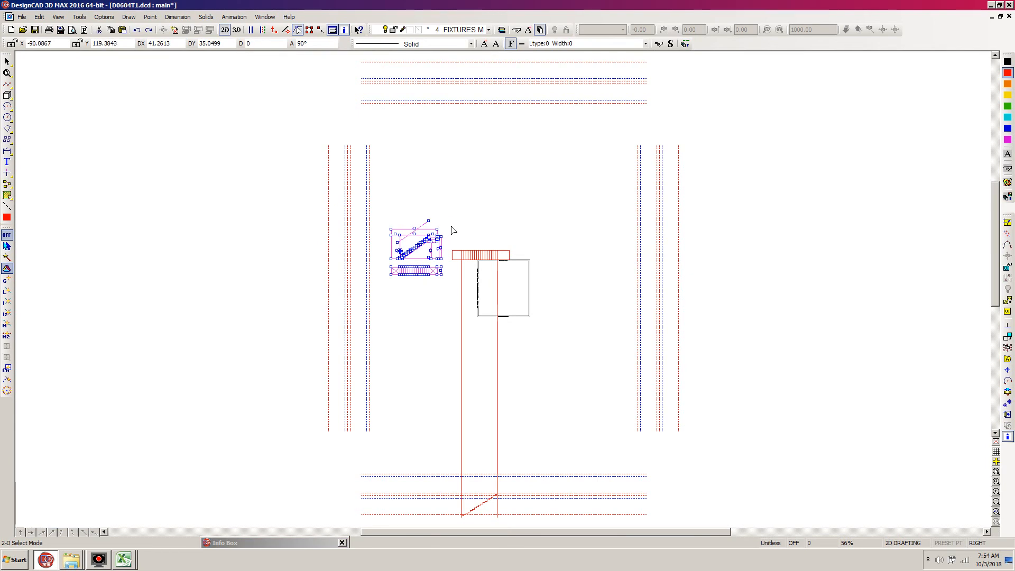
pyautogui.press('Delete')
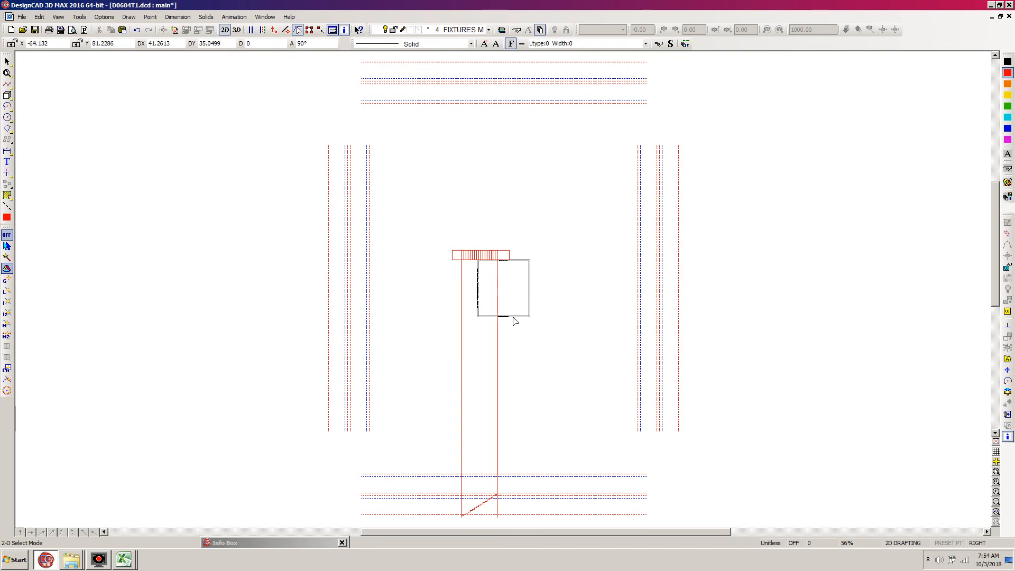
# Step: Reset the working plane to the default XY plane
pyautogui.click(1008, 266)
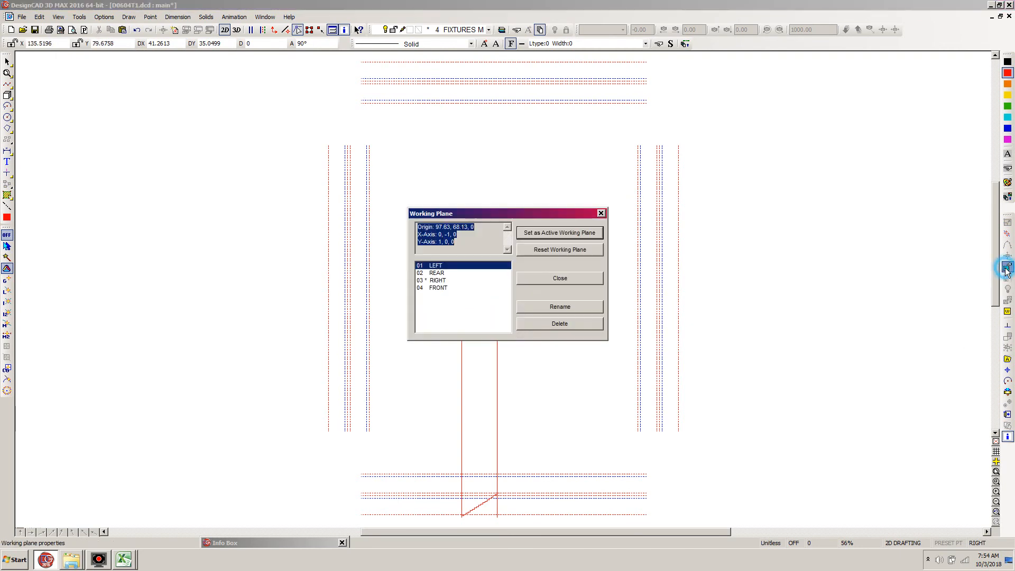
pyautogui.click(560, 247)
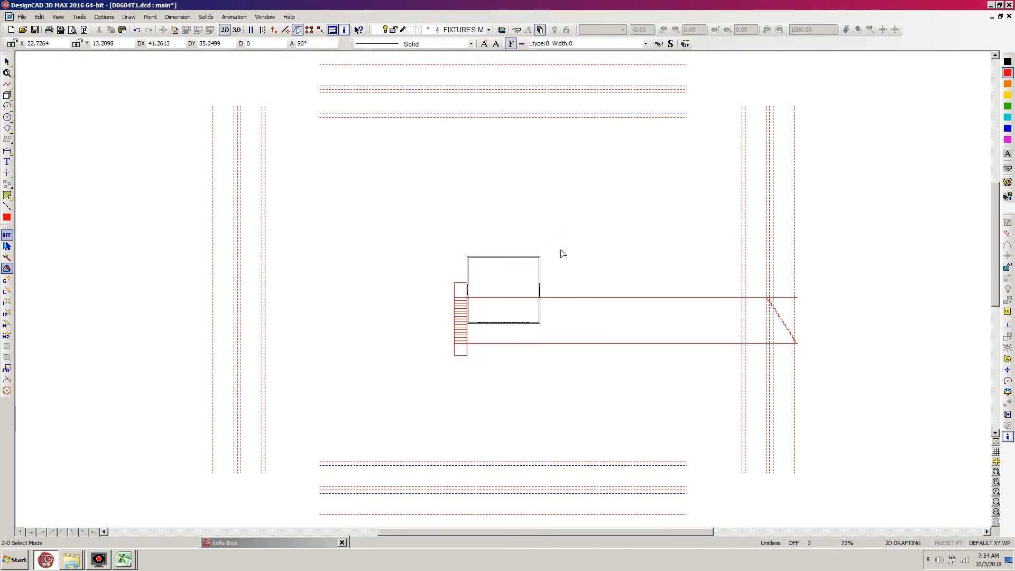